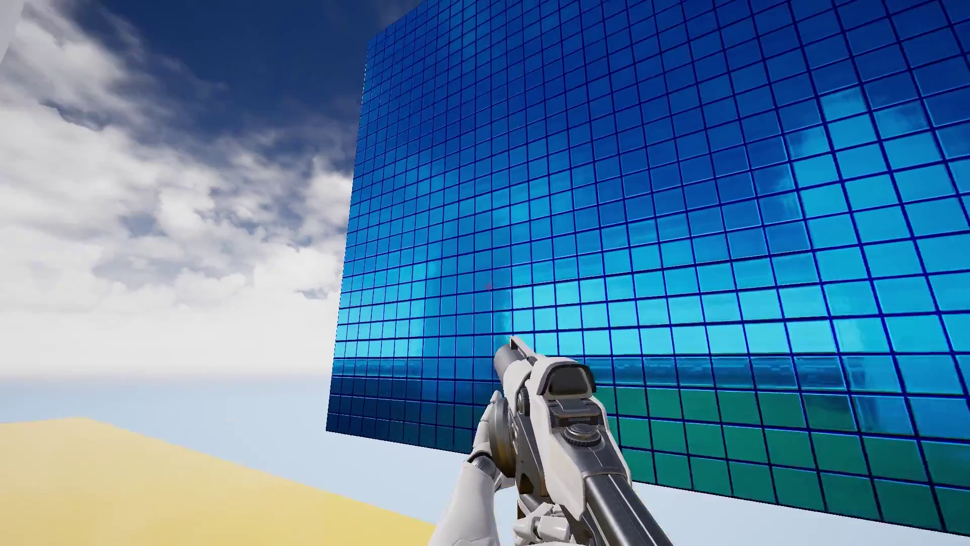
Shoot a projectile at the blue tiled wall to see its ripple
{"action": "left_click", "coordinate": [488, 286]}
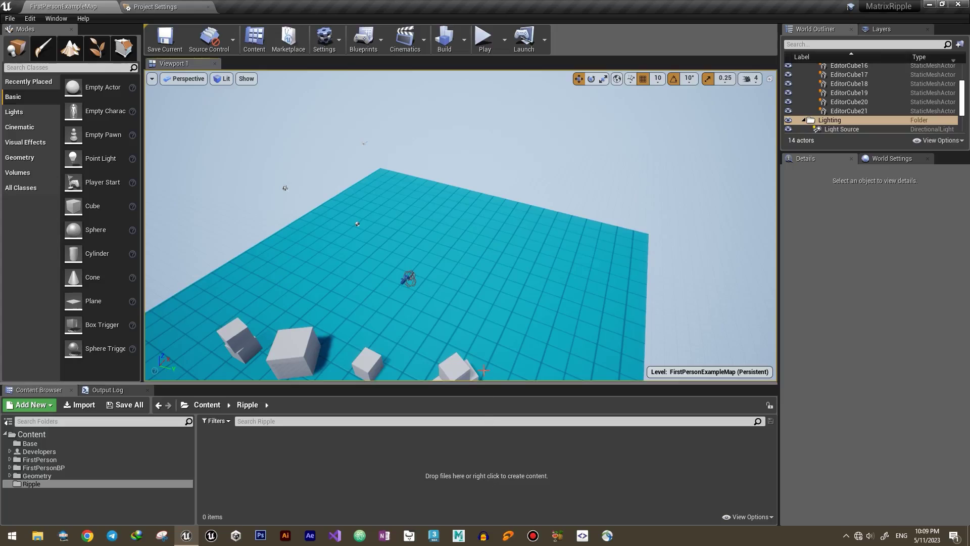
Create the Mat_Ripple_1 material, open it, and preview it on a flat plane
{"action": "right_click", "coordinate": [272, 459]}
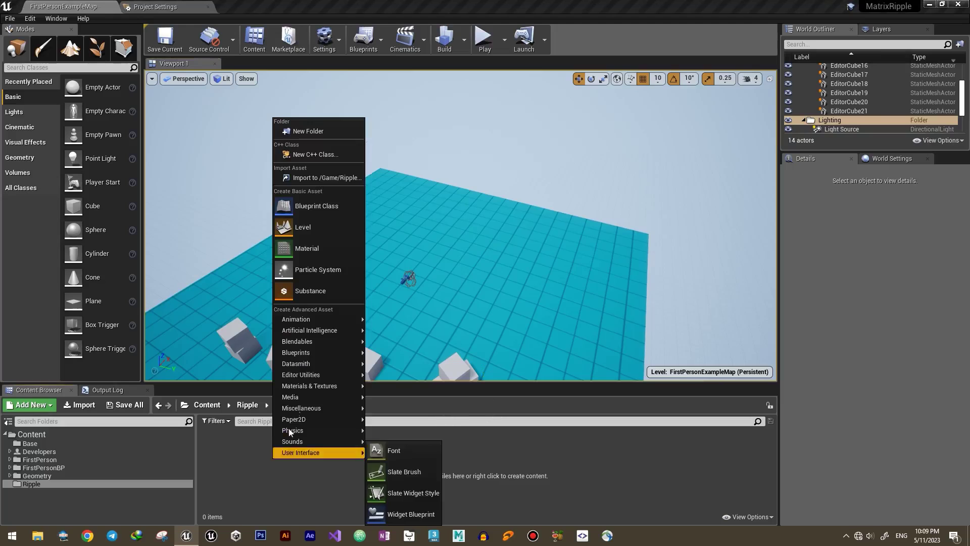
{"action": "left_click", "coordinate": [317, 251]}
{"action": "key", "text": "Return"}
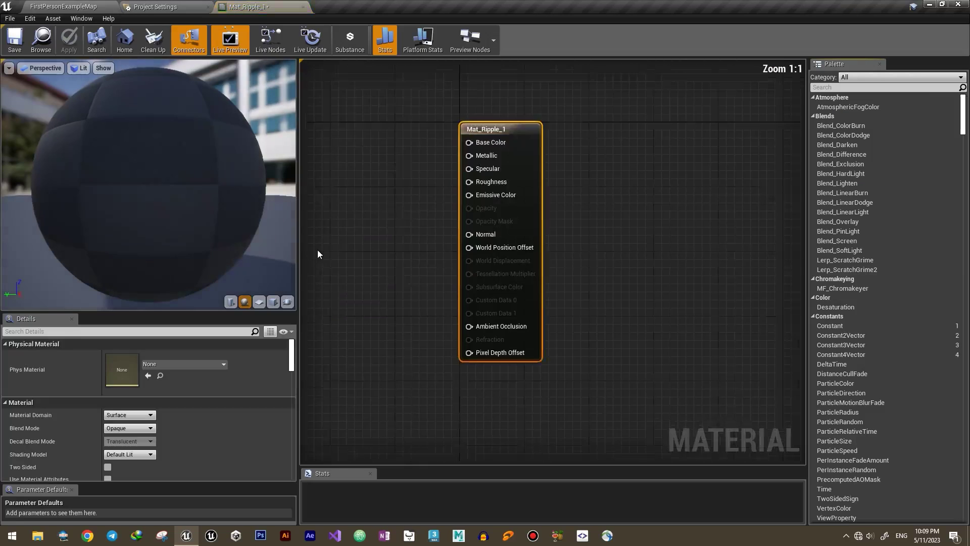
{"action": "right_click_drag", "start_coordinate": [323, 282], "coordinate": [533, 281]}
{"action": "left_click", "coordinate": [260, 302]}
{"action": "left_click_drag", "start_coordinate": [70, 191], "coordinate": [268, 200]}
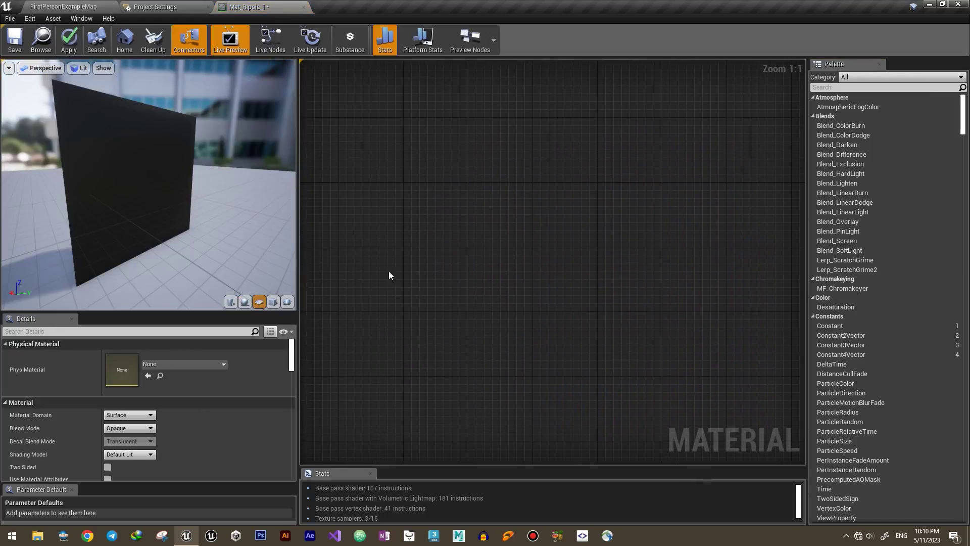
Feed Absolute World Position and a 0,0,0 Constant3Vector into a Distance node
{"action": "right_click", "coordinate": [395, 228]}
{"action": "type", "text": "worl"}
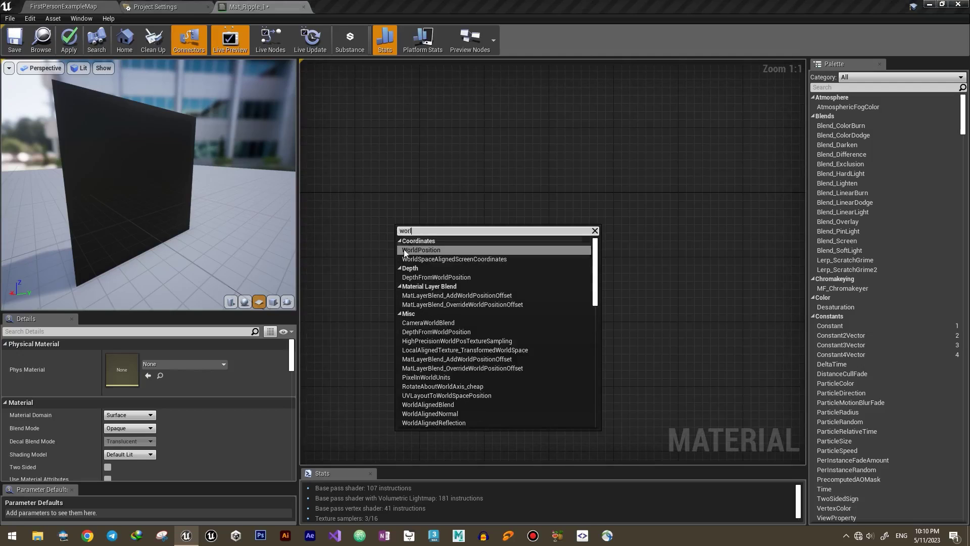
{"action": "left_click", "coordinate": [404, 250]}
{"action": "right_click", "coordinate": [406, 313]}
{"action": "type", "text": "const"}
{"action": "left_click", "coordinate": [431, 358]}
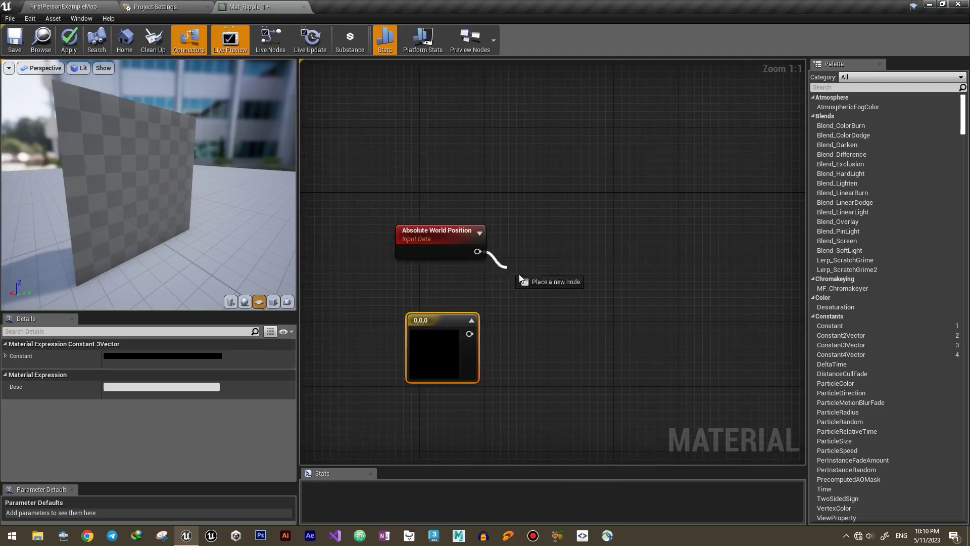
{"action": "left_click_drag", "start_coordinate": [526, 281], "coordinate": [548, 283]}
{"action": "type", "text": "dista"}
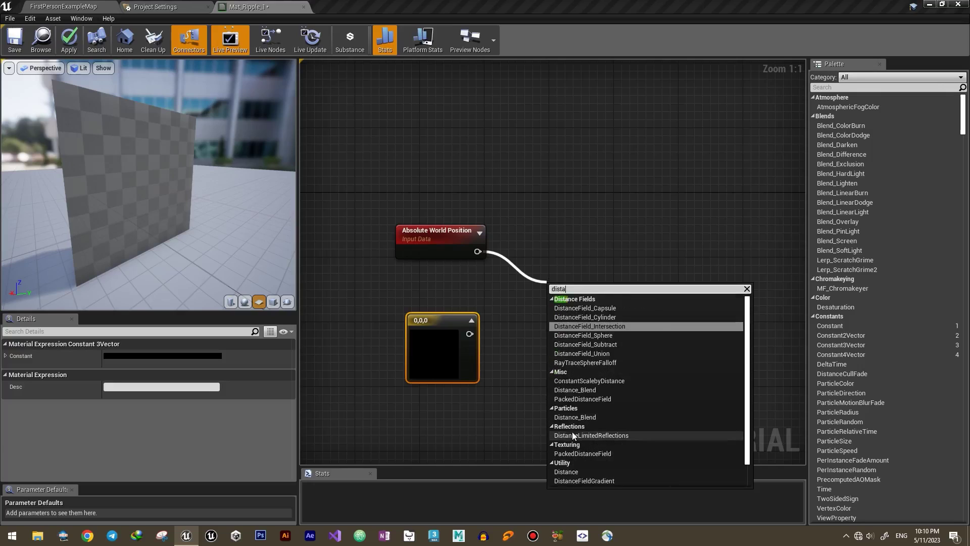
{"action": "scroll", "coordinate": [574, 439], "scroll_direction": "down", "scroll_amount": 1}
{"action": "left_click", "coordinate": [568, 455]}
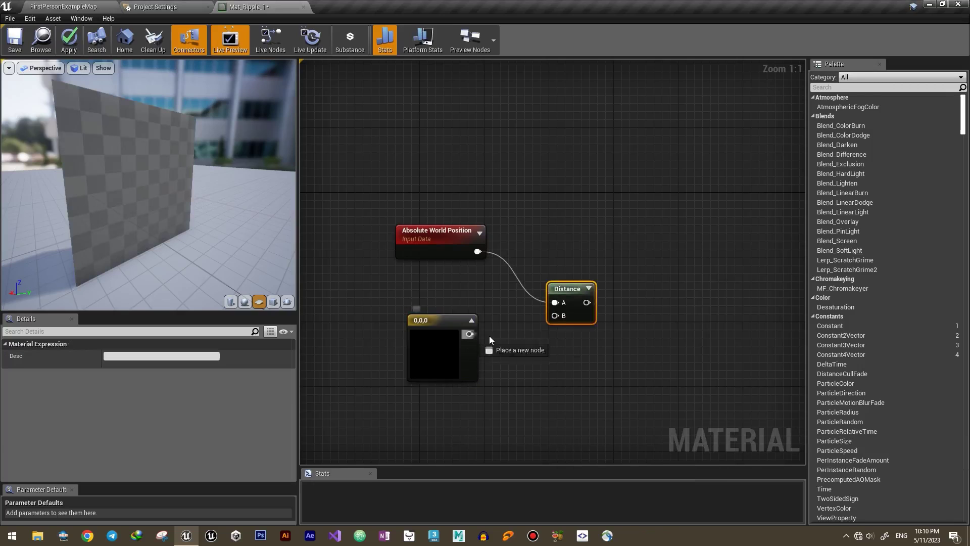
{"action": "left_click_drag", "start_coordinate": [559, 316], "coordinate": [560, 316]}
{"action": "left_click_drag", "start_coordinate": [564, 292], "coordinate": [566, 282]}
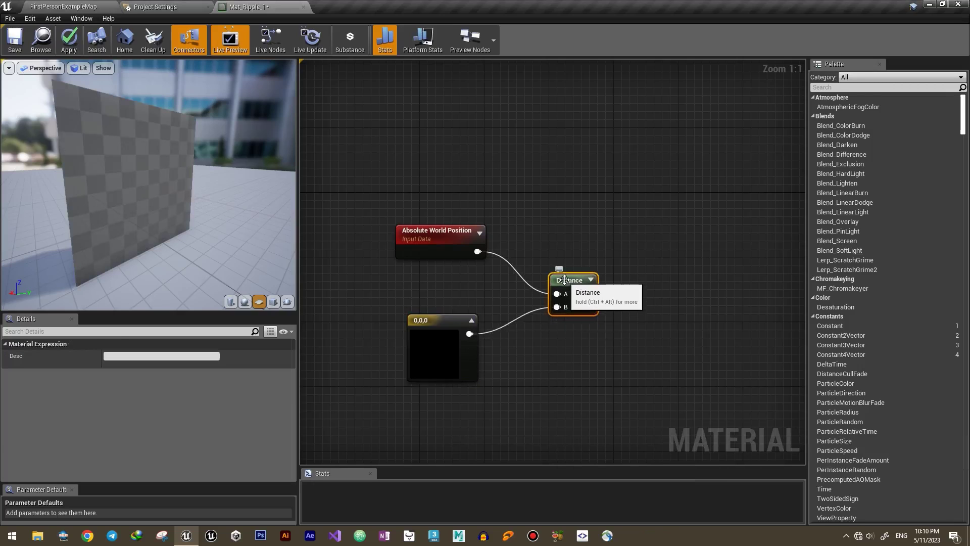
Subtract a constant of 100 from the Distance result
{"action": "right_click_drag", "start_coordinate": [609, 382], "coordinate": [535, 335]}
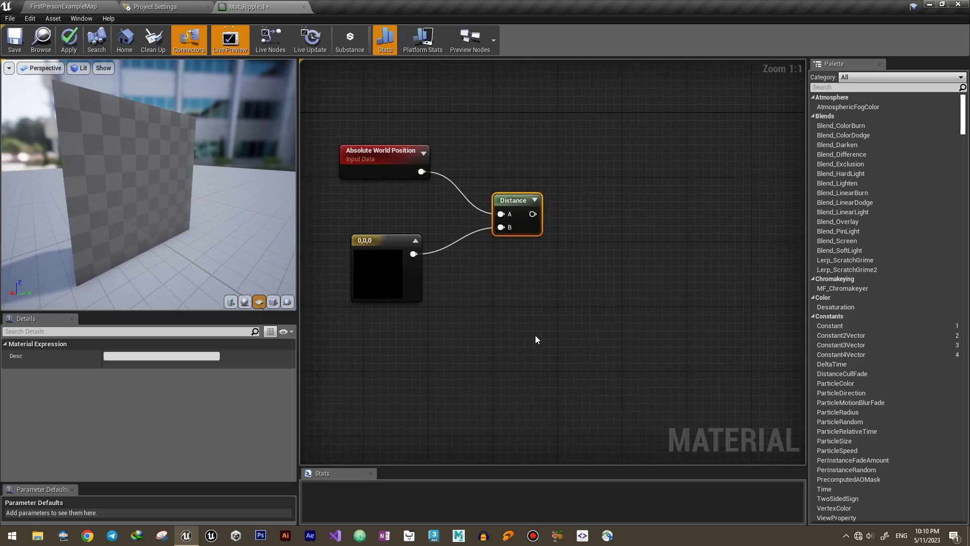
{"action": "right_click", "coordinate": [535, 335]}
{"action": "type", "text": "const"}
{"action": "left_click", "coordinate": [556, 155]}
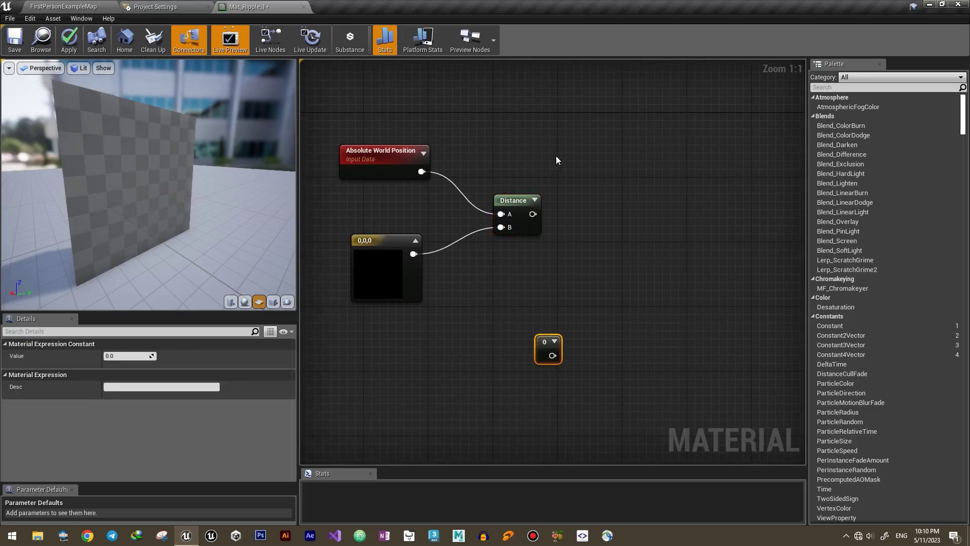
{"action": "left_click", "coordinate": [117, 355]}
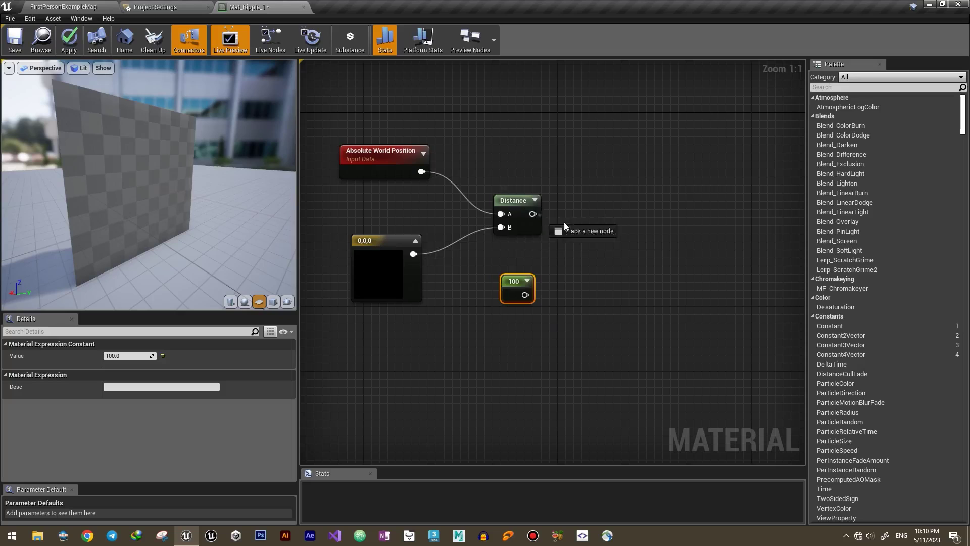
{"action": "left_click_drag", "start_coordinate": [572, 226], "coordinate": [587, 215]}
{"action": "type", "text": "subtract"}
{"action": "key", "text": "Return"}
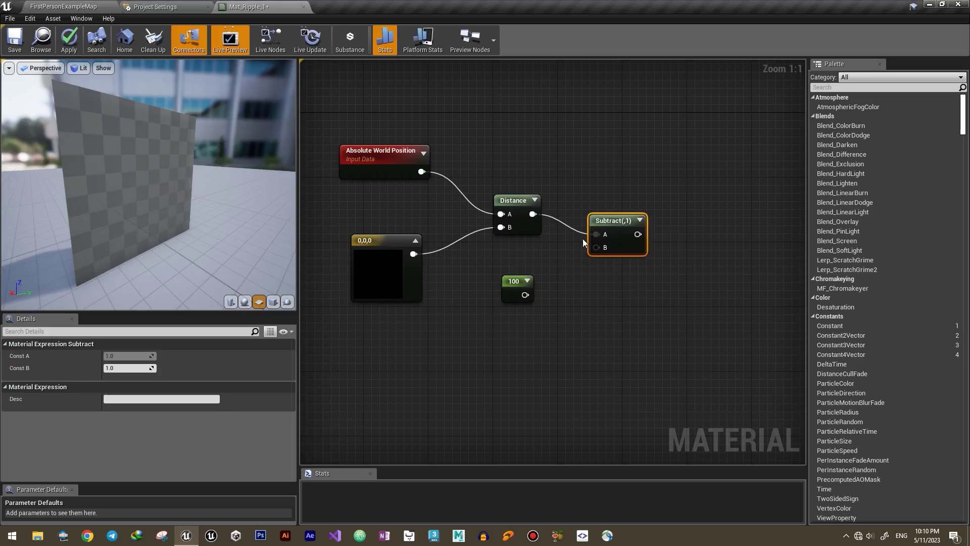
{"action": "left_click_drag", "start_coordinate": [602, 247], "coordinate": [603, 248]}
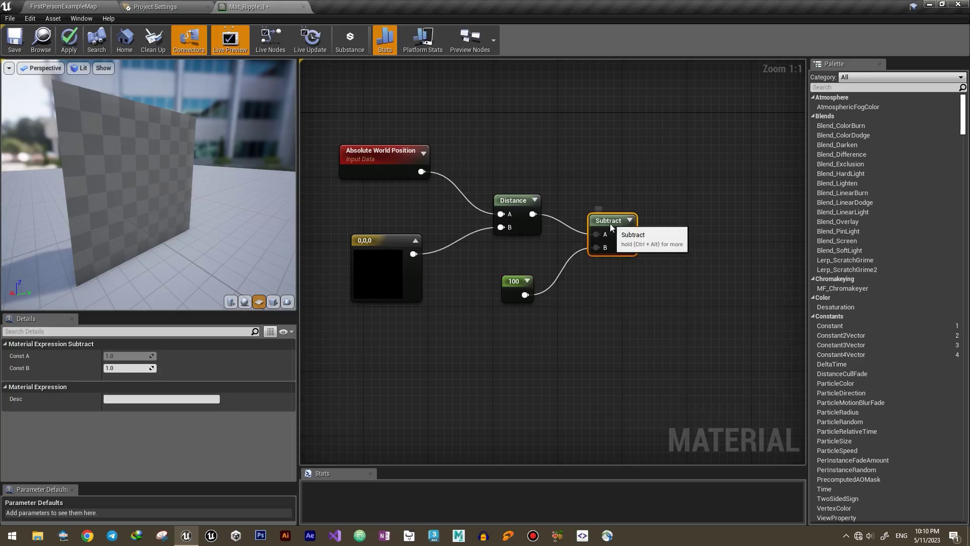
Preview the Subtract node's output, a dark circle, on the plane
{"action": "right_click", "coordinate": [609, 223]}
{"action": "left_click", "coordinate": [637, 234]}
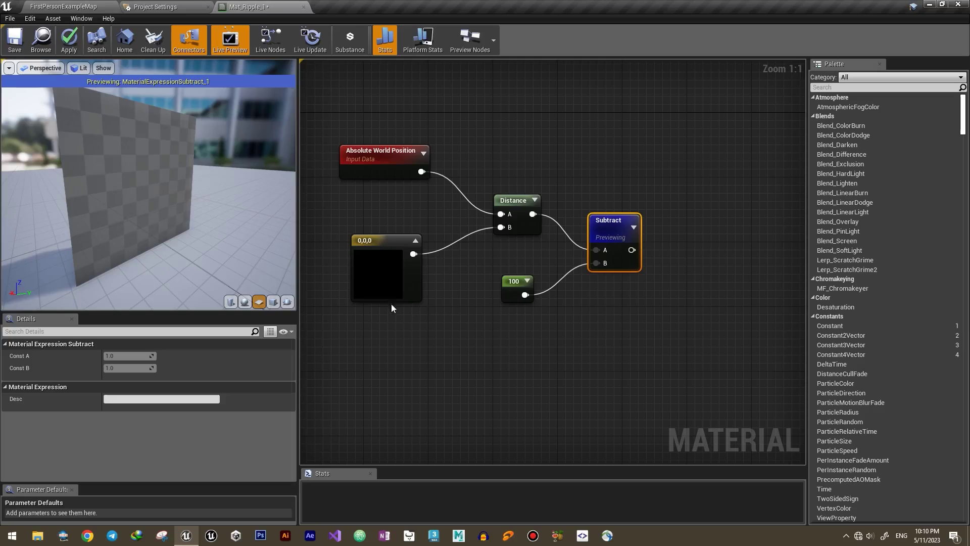
{"action": "mouse_move", "coordinate": [157, 192]}
{"action": "left_mouse_down"}
{"action": "mouse_move", "coordinate": [96, 194]}
{"action": "mouse_move", "coordinate": [152, 194]}
{"action": "left_mouse_up"}
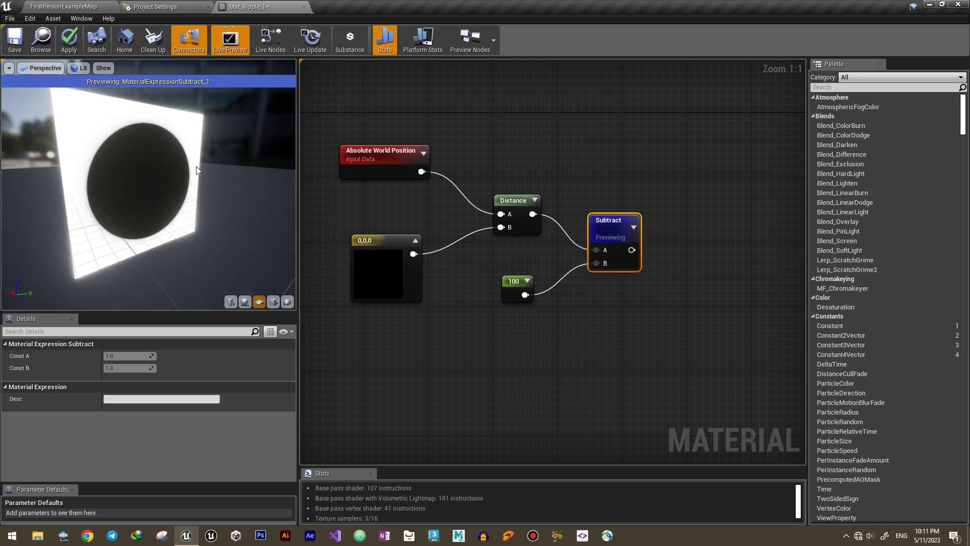
{"action": "left_click_drag", "start_coordinate": [608, 230], "coordinate": [615, 195]}
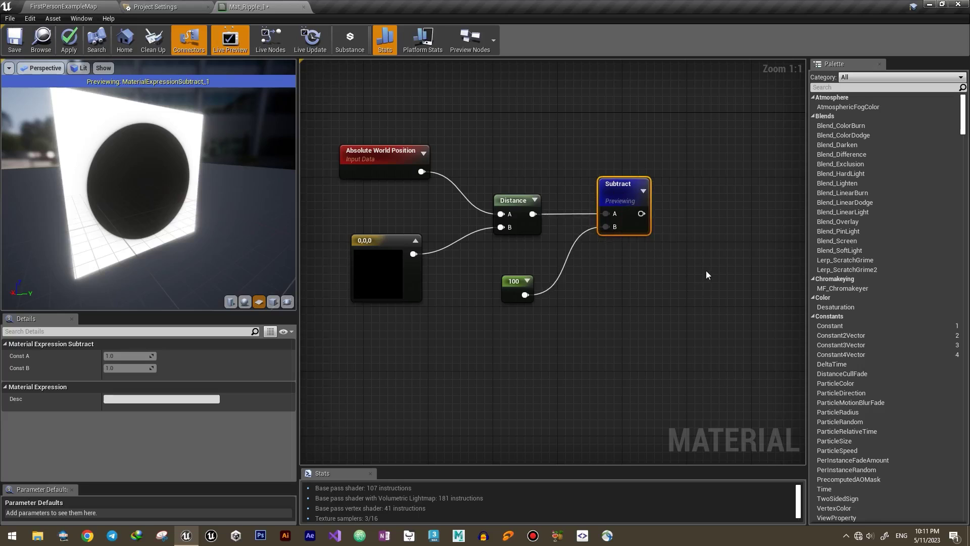
{"action": "right_click_drag", "start_coordinate": [706, 275], "coordinate": [537, 298]}
Clamp the Subtract result with Min 0 and a constant 20 as Max
{"action": "left_click_drag", "start_coordinate": [495, 255], "coordinate": [571, 235]}
{"action": "type", "text": "clamp"}
{"action": "key", "text": "Return"}
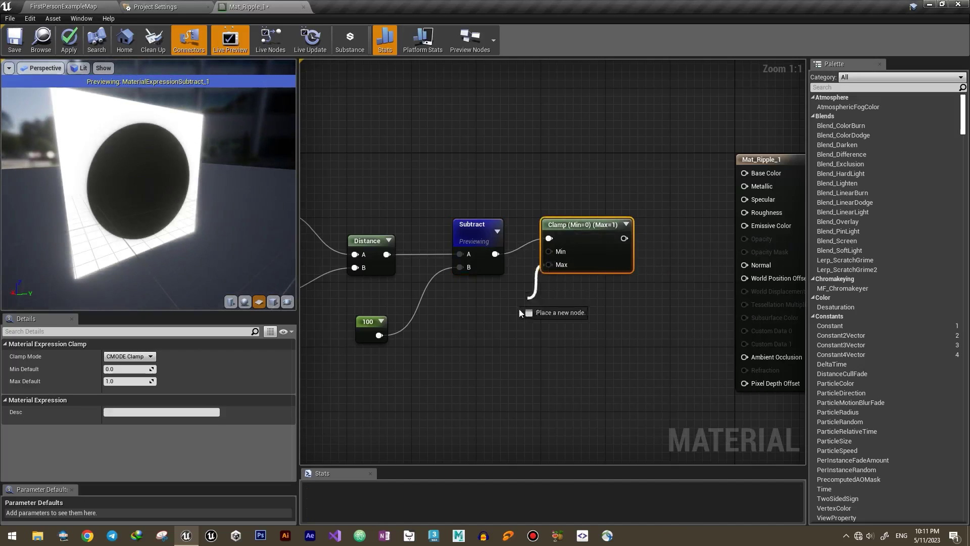
{"action": "left_click_drag", "start_coordinate": [519, 317], "coordinate": [484, 316]}
{"action": "type", "text": "constant"}
{"action": "key", "text": "Return"}
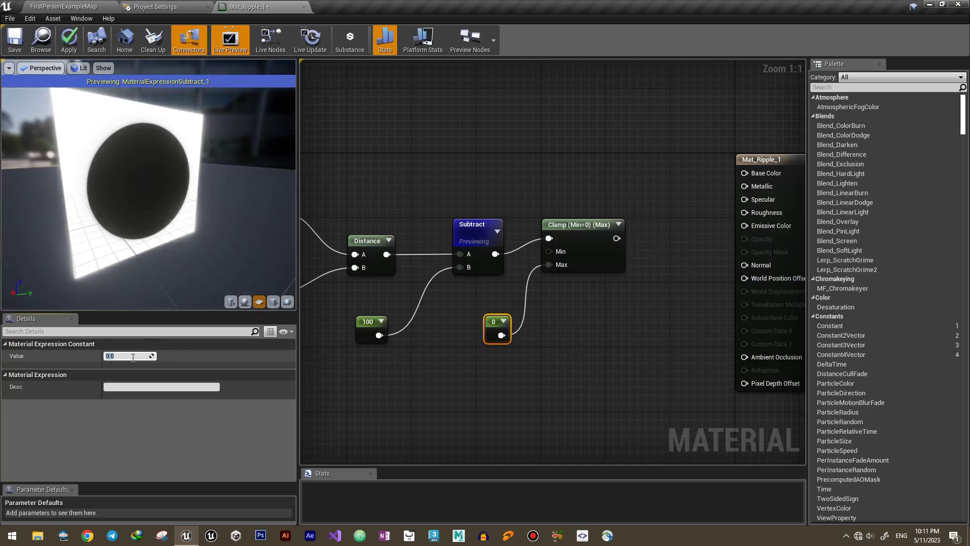
{"action": "type", "text": "20"}
{"action": "key", "text": "Return"}
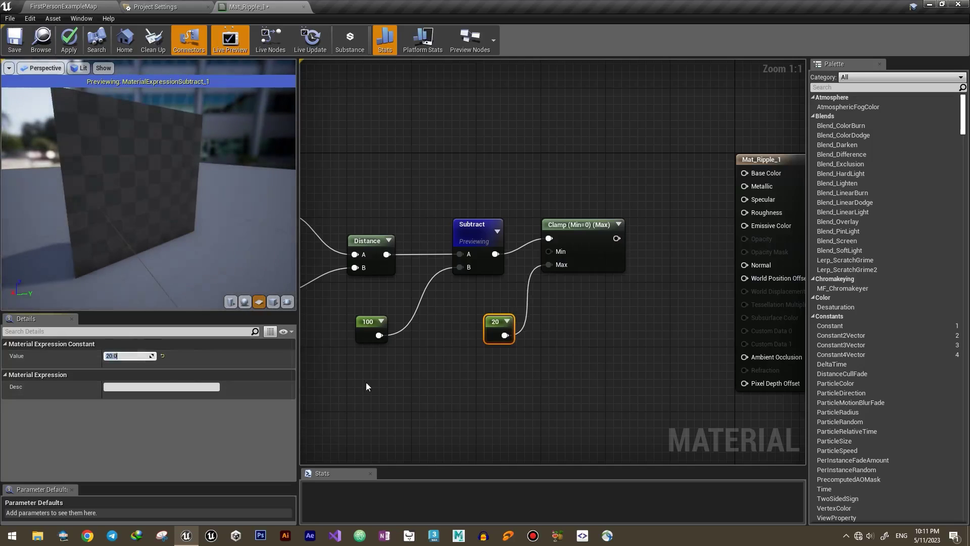
{"action": "scroll", "coordinate": [693, 252], "scroll_direction": "down", "scroll_amount": 4}
{"action": "left_click_drag", "start_coordinate": [351, 190], "coordinate": [664, 347]}
{"action": "left_click_drag", "start_coordinate": [609, 242], "coordinate": [486, 237]}
{"action": "right_click_drag", "start_coordinate": [568, 283], "coordinate": [510, 295]}
Feed the Clamp output into a new Sine node
{"action": "left_click", "coordinate": [474, 295]}
{"action": "scroll", "coordinate": [468, 265], "scroll_direction": "up", "scroll_amount": 2}
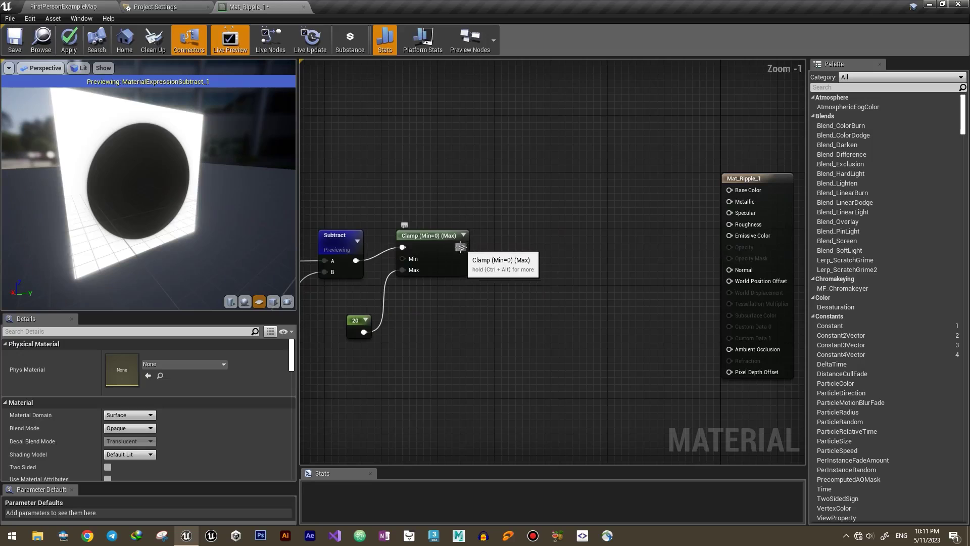
{"action": "left_click_drag", "start_coordinate": [461, 248], "coordinate": [495, 247]}
{"action": "type", "text": "sine"}
{"action": "key", "text": "Return"}
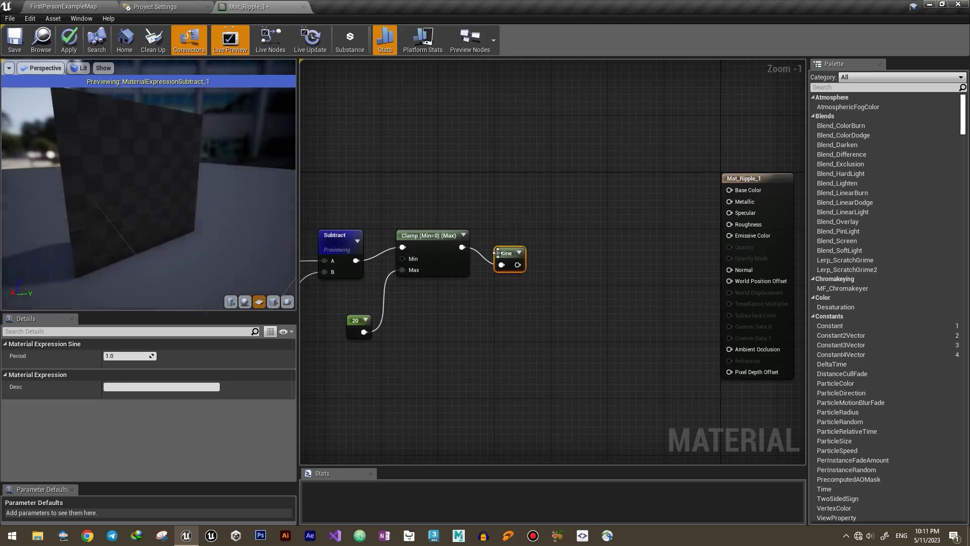
Preview the Sine node's output as a striped ring on the plane
{"action": "right_click", "coordinate": [501, 238]}
{"action": "left_click", "coordinate": [520, 242]}
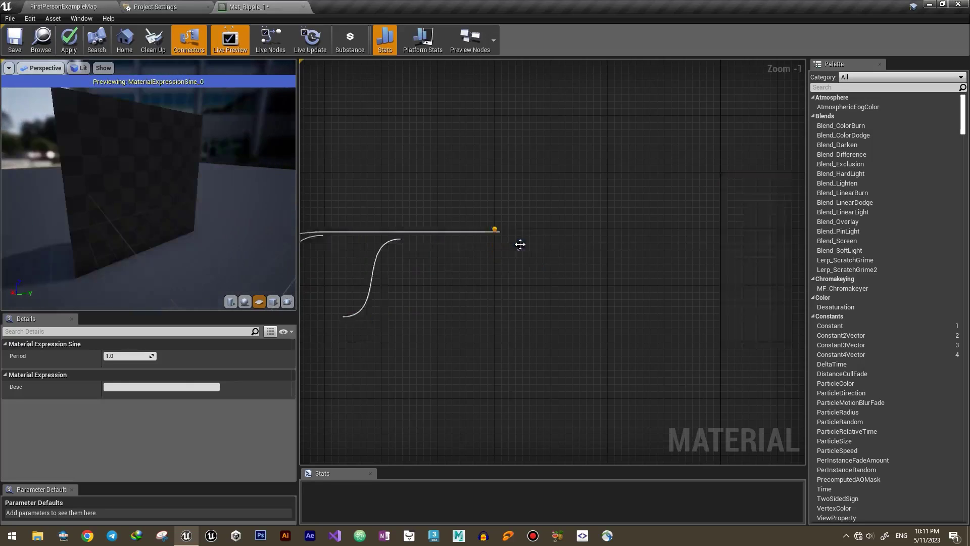
{"action": "mouse_move", "coordinate": [137, 190]}
{"action": "left_mouse_down"}
{"action": "mouse_move", "coordinate": [91, 191]}
{"action": "mouse_move", "coordinate": [144, 197]}
{"action": "left_mouse_up"}
{"action": "scroll", "coordinate": [136, 190], "scroll_direction": "up", "scroll_amount": 6}
{"action": "left_click_drag", "start_coordinate": [85, 204], "coordinate": [133, 202]}
{"action": "scroll", "coordinate": [104, 201], "scroll_direction": "up", "scroll_amount": 5}
{"action": "scroll", "coordinate": [105, 201], "scroll_direction": "down", "scroll_amount": 4}
{"action": "scroll", "coordinate": [104, 201], "scroll_direction": "up", "scroll_amount": 3}
{"action": "left_click_drag", "start_coordinate": [231, 192], "coordinate": [207, 192]}
{"action": "scroll", "coordinate": [231, 192], "scroll_direction": "down", "scroll_amount": 8}
{"action": "scroll", "coordinate": [219, 187], "scroll_direction": "up", "scroll_amount": 1}
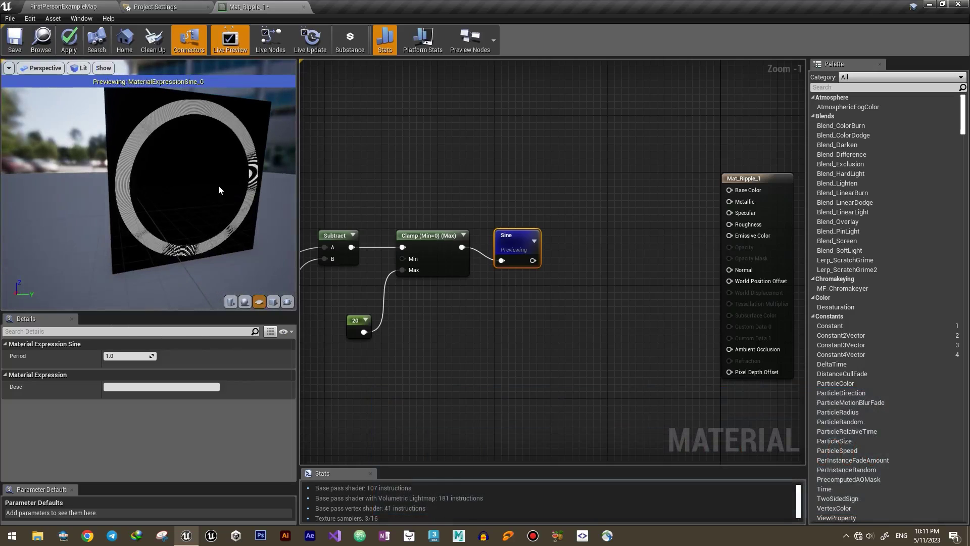
{"action": "left_click_drag", "start_coordinate": [518, 243], "coordinate": [568, 235]}
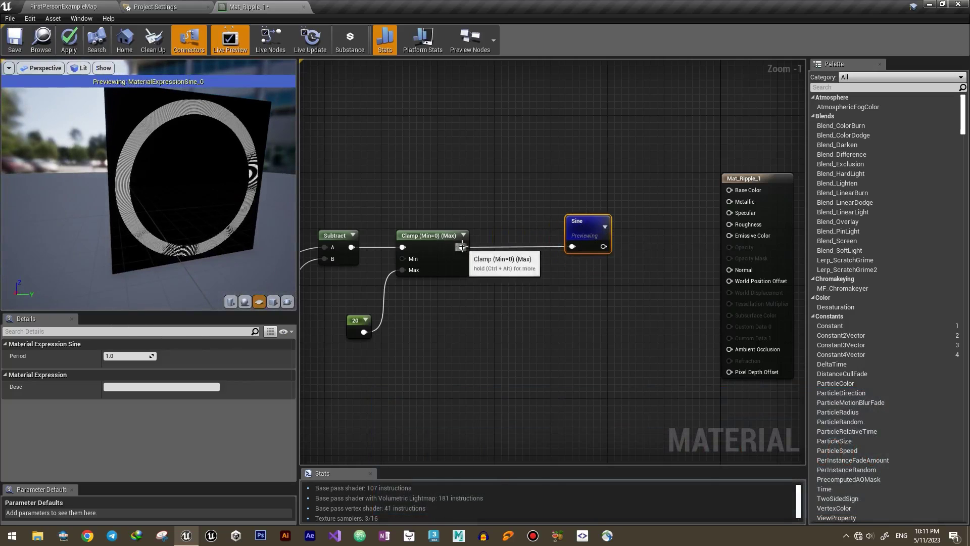
Branch the Clamp output into a new Divide node
{"action": "left_click_drag", "start_coordinate": [461, 247], "coordinate": [500, 302]}
{"action": "type", "text": "dvi"}
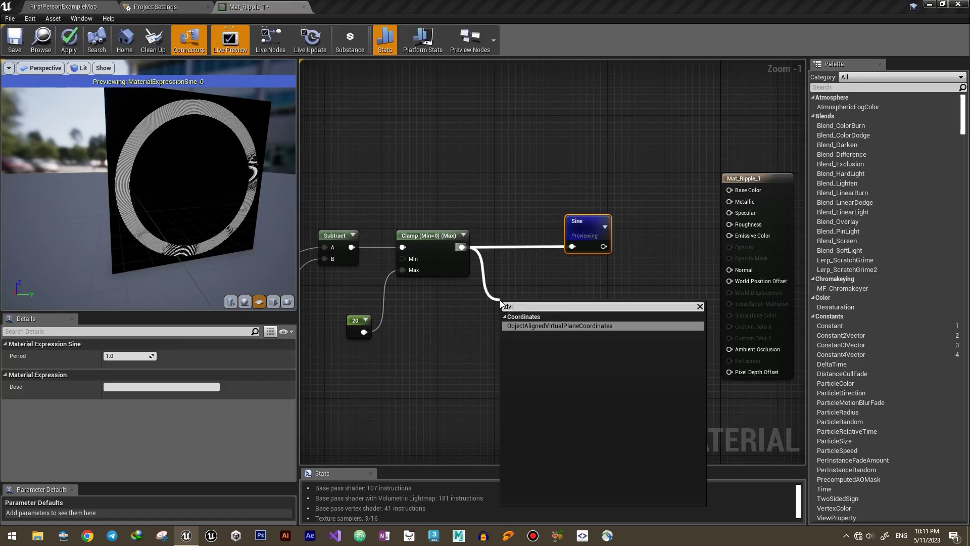
{"action": "key", "text": "BackSpace"}
{"action": "key", "text": "BackSpace"}
{"action": "type", "text": "iv"}
{"action": "key", "text": "Return"}
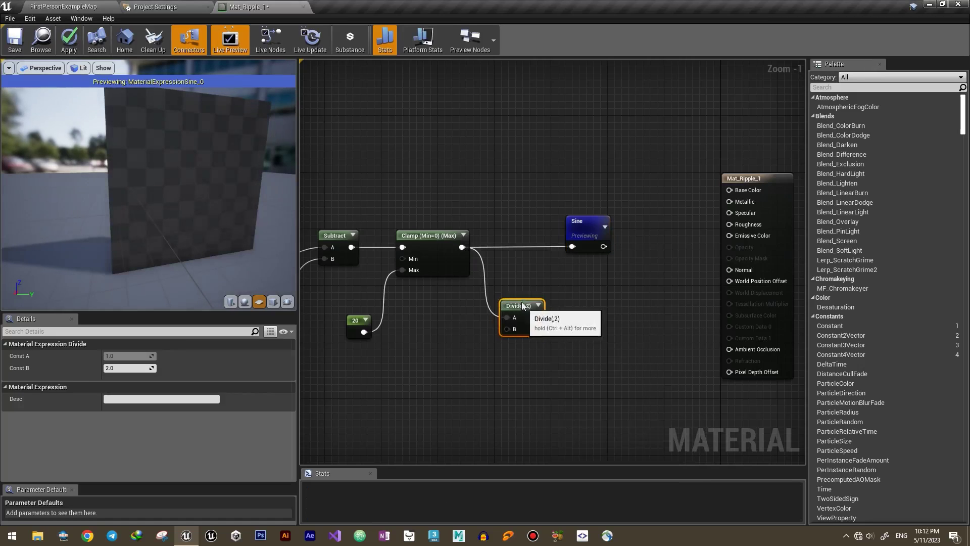
{"action": "left_click_drag", "start_coordinate": [522, 299], "coordinate": [521, 265]}
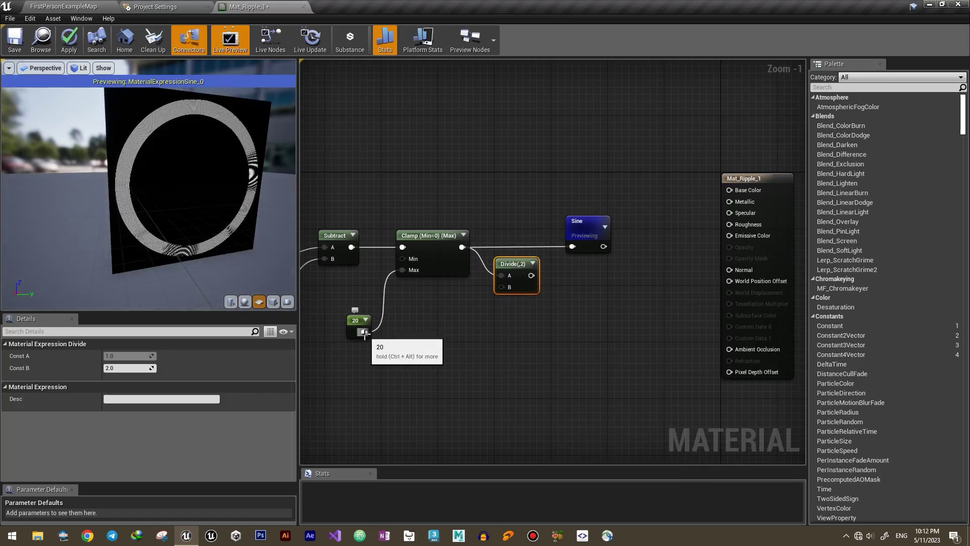
Add a constant divisor for Divide and set it to 40
{"action": "right_click", "coordinate": [443, 338]}
{"action": "type", "text": "const"}
{"action": "key", "text": "Return"}
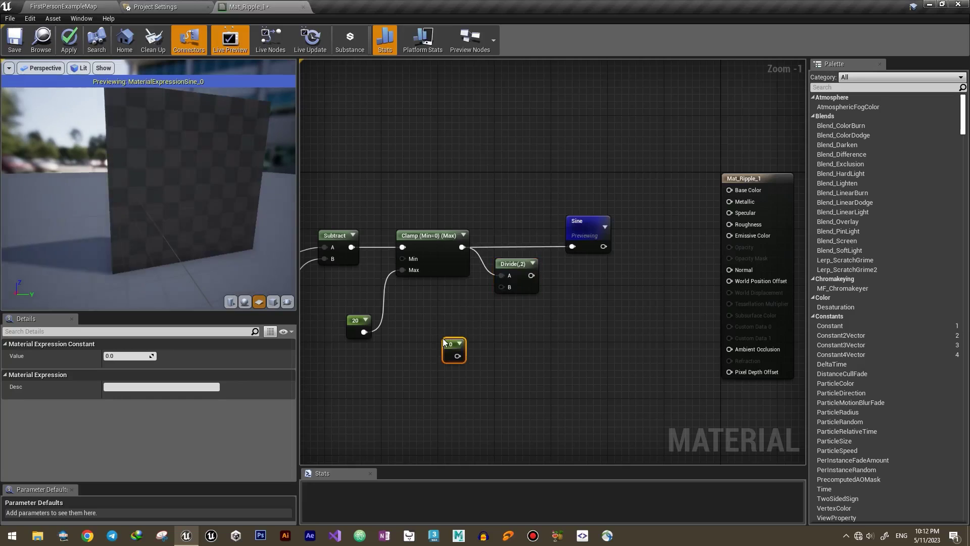
{"action": "left_click_drag", "start_coordinate": [442, 338], "coordinate": [438, 314]}
{"action": "left_click", "coordinate": [118, 355]}
{"action": "type", "text": "20"}
{"action": "key", "text": "Return"}
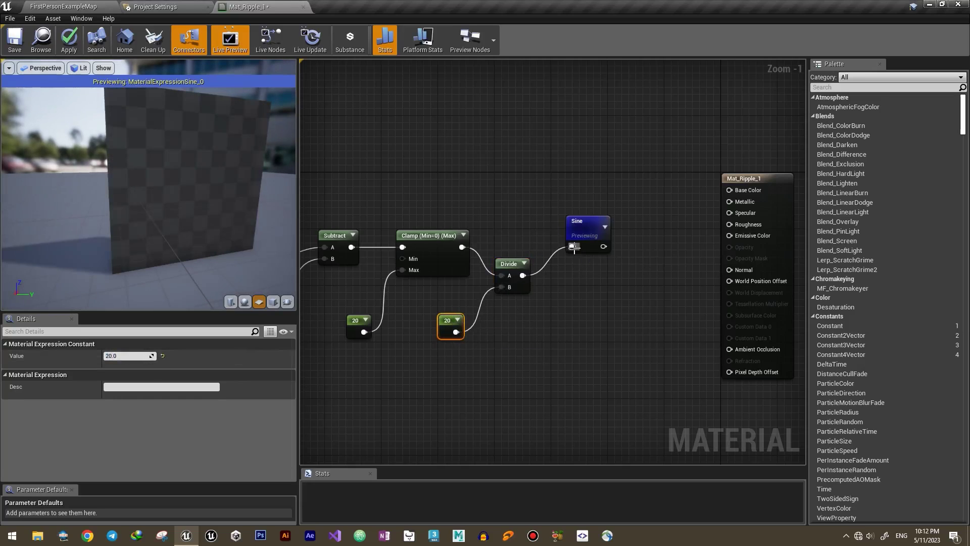
{"action": "mouse_move", "coordinate": [134, 134]}
{"action": "left_mouse_down"}
{"action": "mouse_move", "coordinate": [167, 138]}
{"action": "mouse_move", "coordinate": [133, 135]}
{"action": "left_mouse_up"}
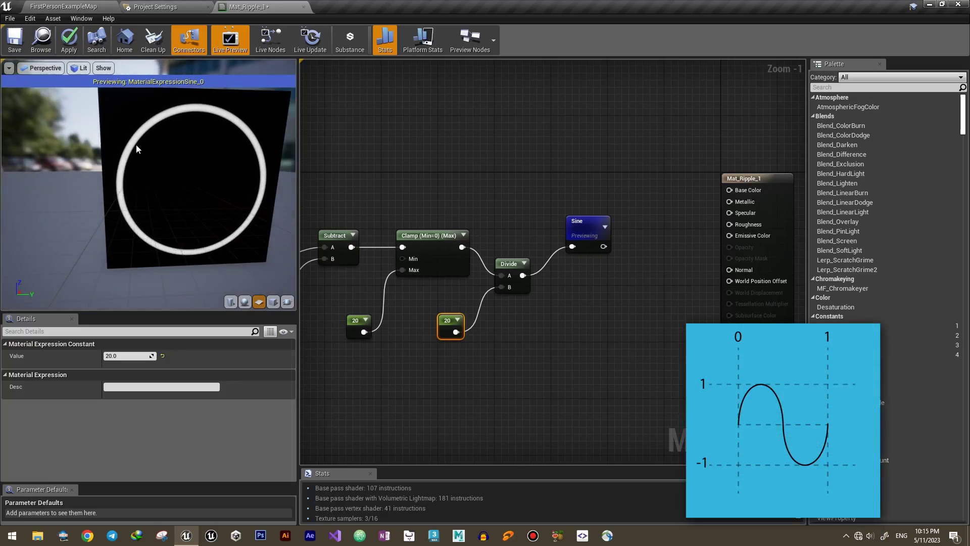
{"action": "right_click_drag", "start_coordinate": [431, 330], "coordinate": [542, 331]}
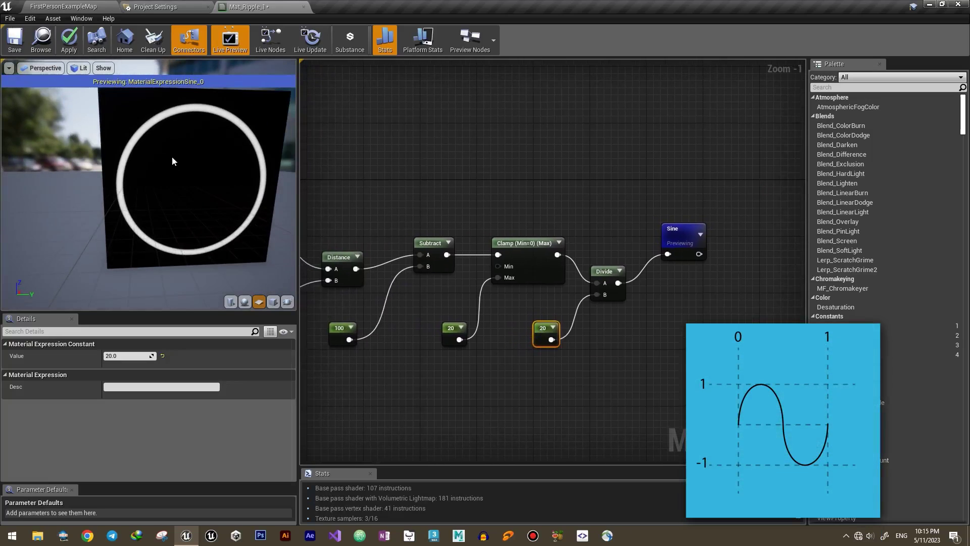
{"action": "mouse_move", "coordinate": [158, 156]}
{"action": "left_mouse_down"}
{"action": "mouse_move", "coordinate": [174, 159]}
{"action": "mouse_move", "coordinate": [157, 156]}
{"action": "left_mouse_up"}
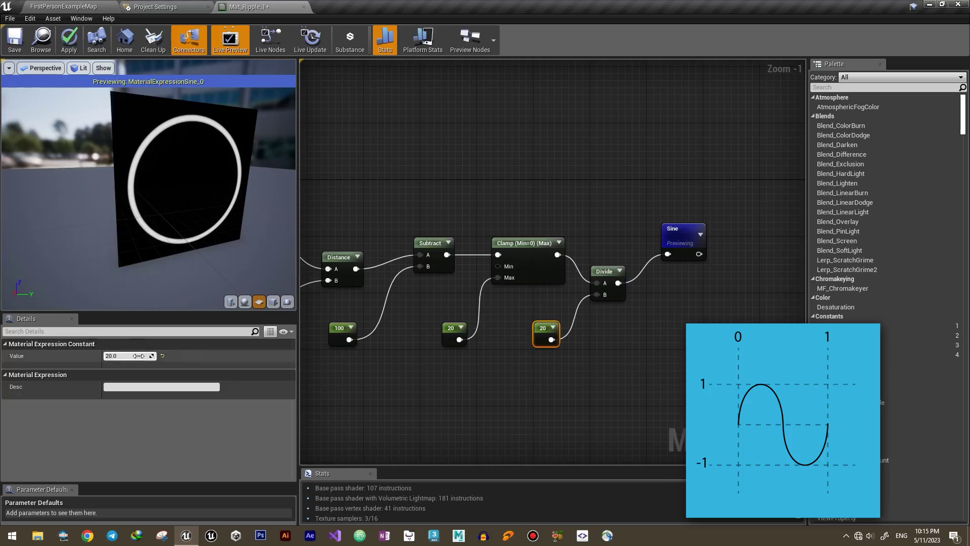
{"action": "key", "text": "Return"}
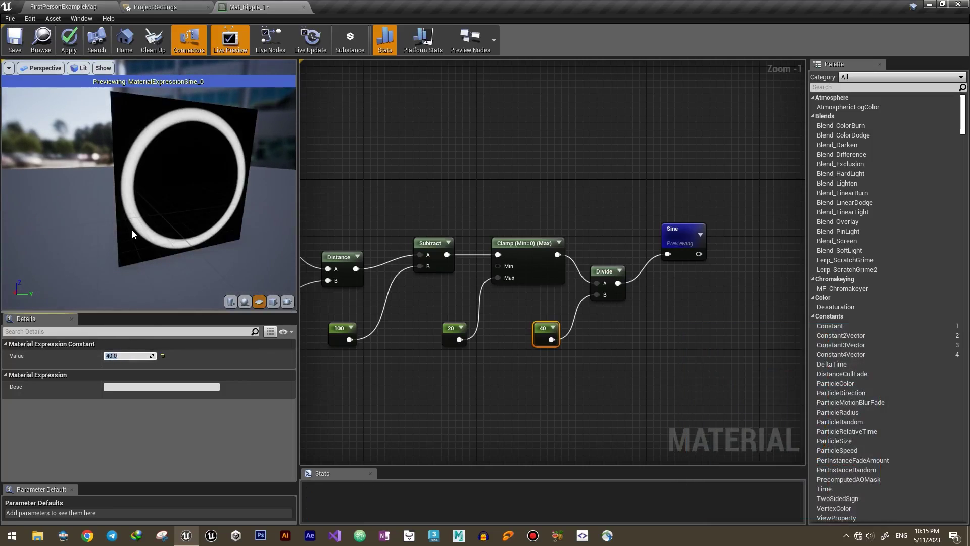
Wire the Sine output into Base Color and apply the material
{"action": "right_click_drag", "start_coordinate": [425, 301], "coordinate": [447, 300]}
{"action": "left_click_drag", "start_coordinate": [628, 271], "coordinate": [638, 260]}
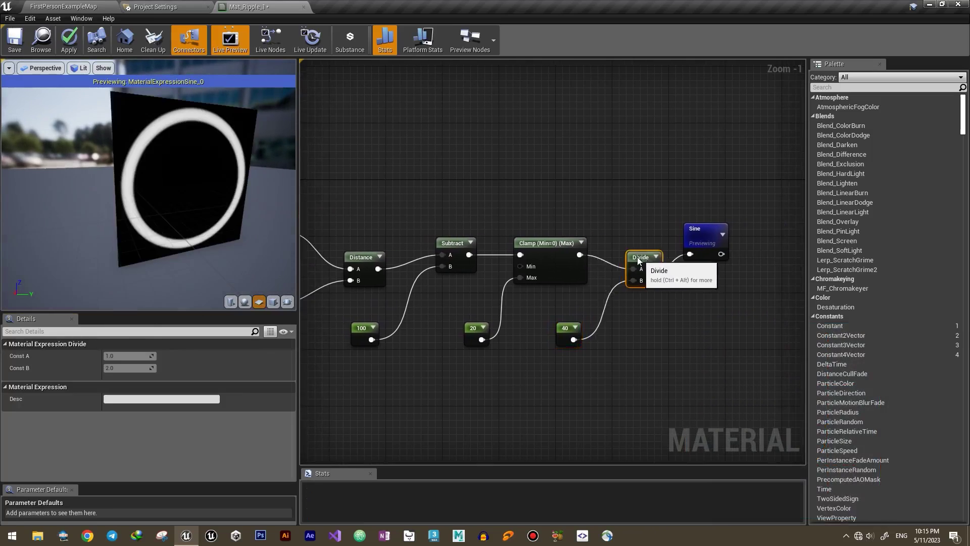
{"action": "right_click_drag", "start_coordinate": [702, 296], "coordinate": [478, 305]}
{"action": "left_click_drag", "start_coordinate": [480, 282], "coordinate": [615, 235]}
{"action": "right_click_drag", "start_coordinate": [383, 235], "coordinate": [481, 226]}
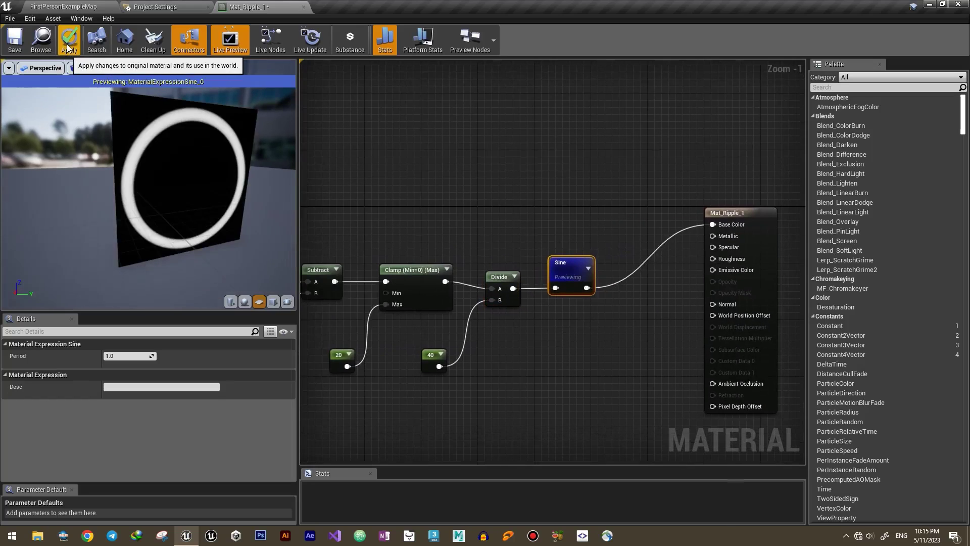
{"action": "left_click", "coordinate": [59, 48]}
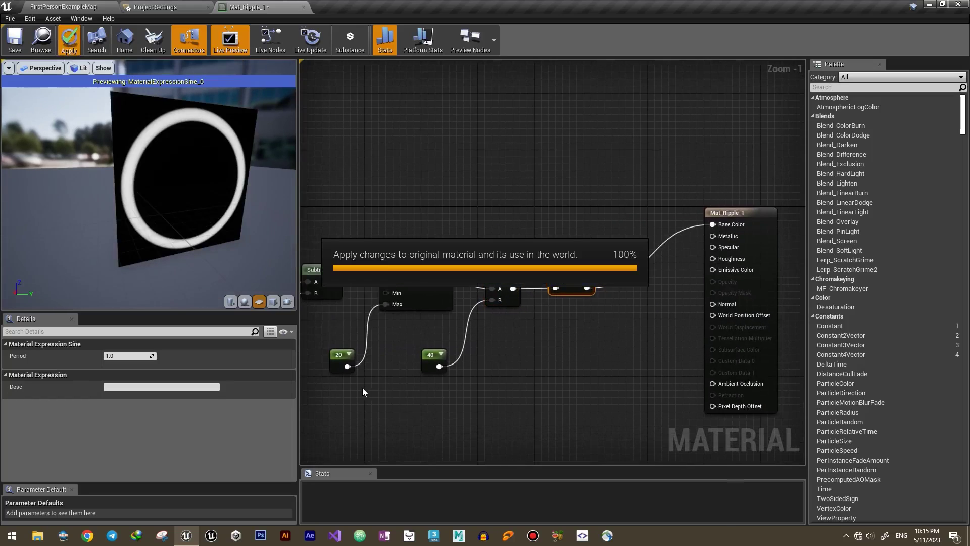
Convert the 100 constant into a scalar parameter named radius
{"action": "right_click_drag", "start_coordinate": [341, 395], "coordinate": [609, 348]}
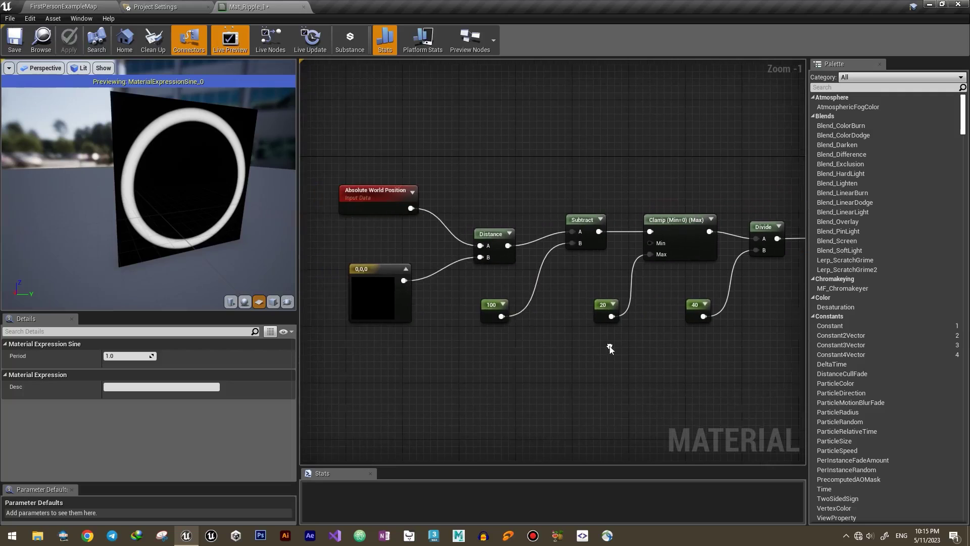
{"action": "right_click", "coordinate": [491, 306]}
{"action": "left_click", "coordinate": [536, 312]}
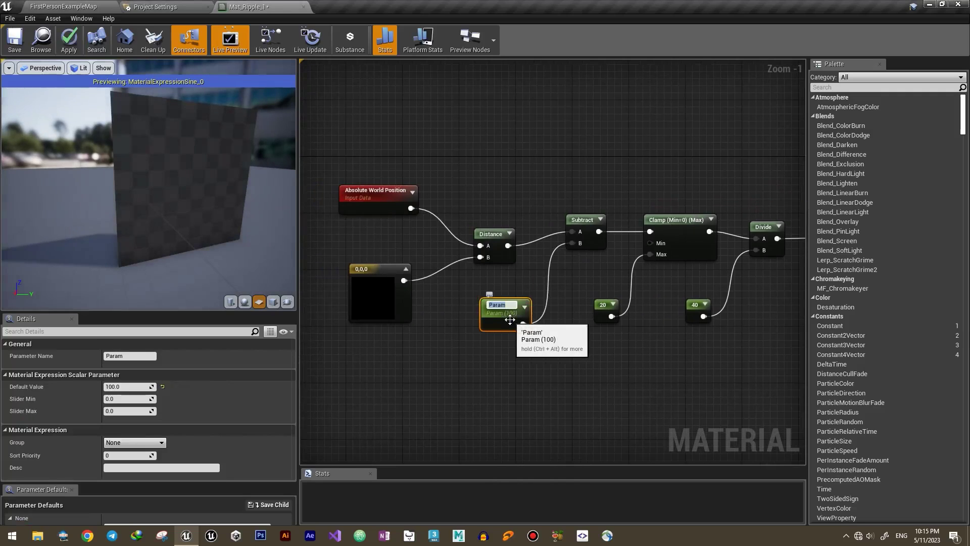
{"action": "type", "text": "radius"}
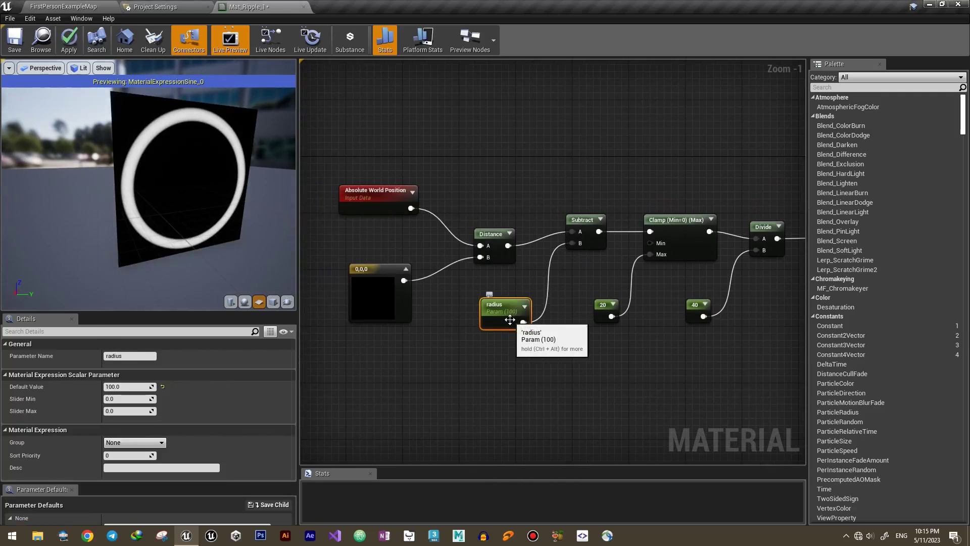
Convert the 20 constant into a scalar parameter
{"action": "right_click_drag", "start_coordinate": [509, 319], "coordinate": [370, 314]}
{"action": "left_click", "coordinate": [460, 302]}
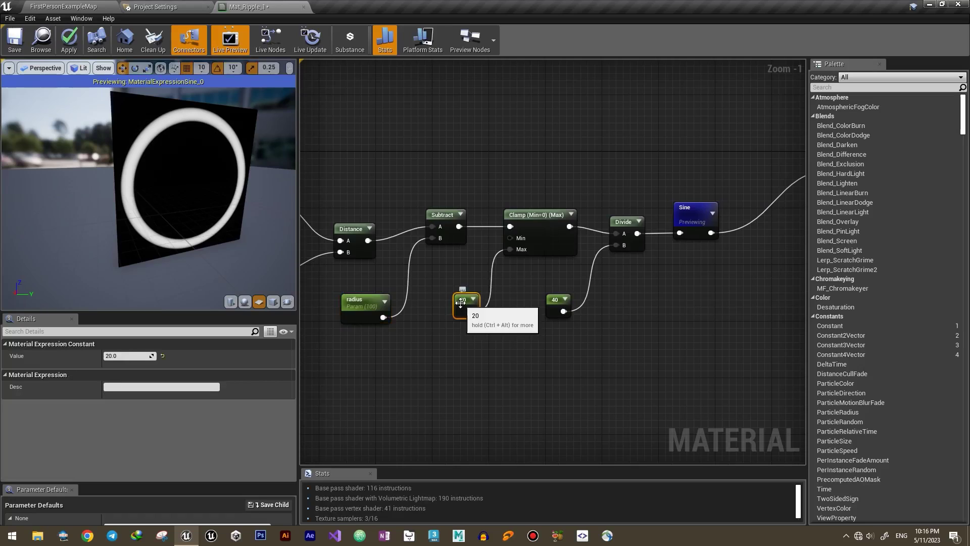
{"action": "right_click", "coordinate": [461, 303]}
{"action": "left_click", "coordinate": [492, 312]}
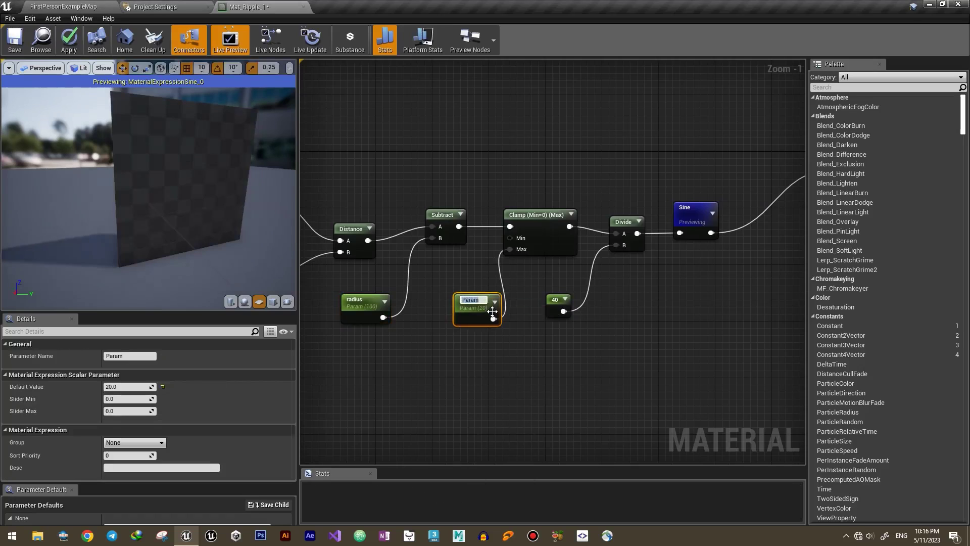
Name the second parameter width and delete the 40 constant
{"action": "type", "text": "width"}
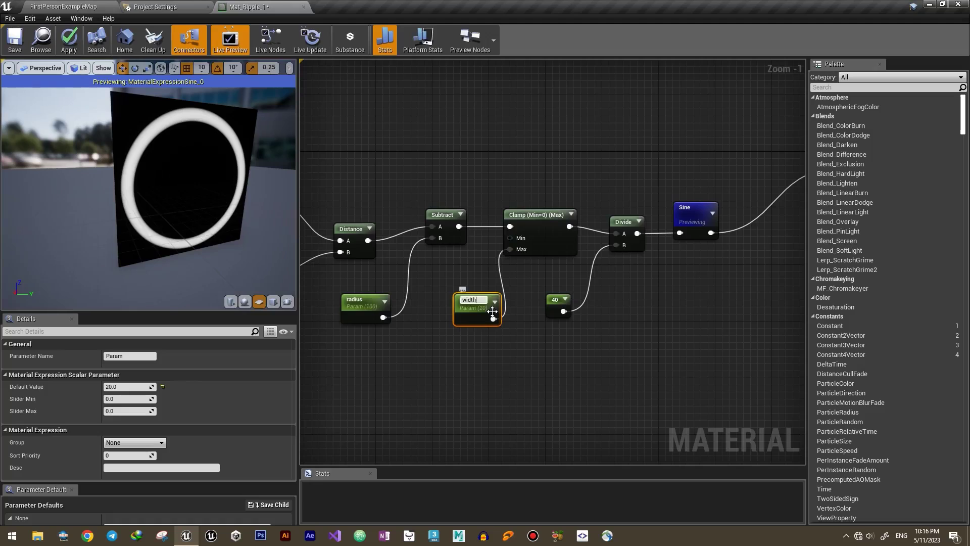
{"action": "right_click_drag", "start_coordinate": [560, 310], "coordinate": [520, 319]}
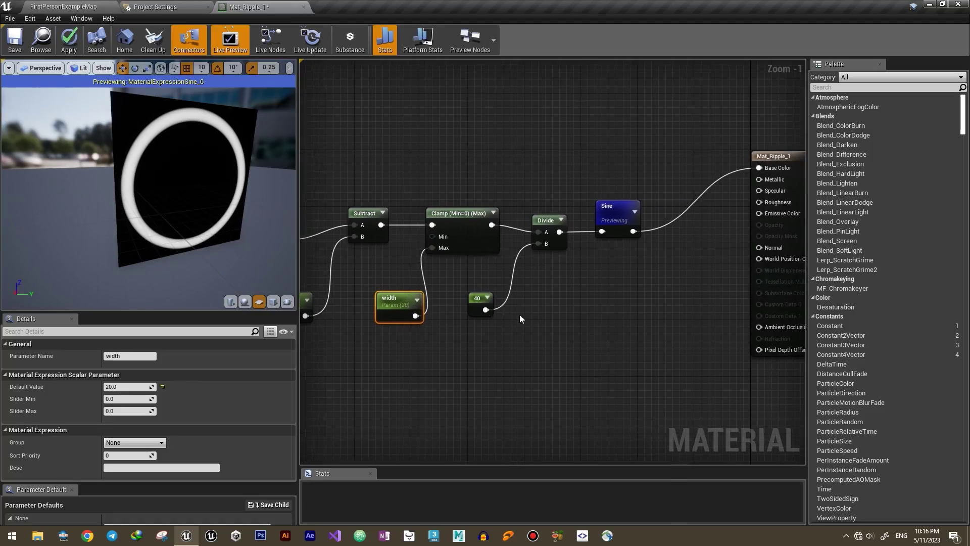
{"action": "left_click", "coordinate": [477, 306]}
{"action": "key", "text": "Delete"}
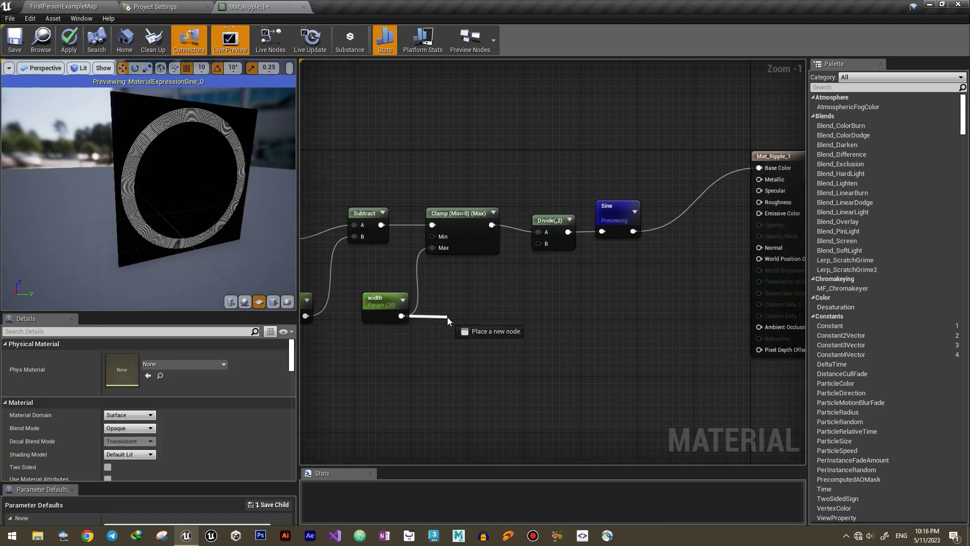
Multiply width by 2 and feed the result into Divide's B input
{"action": "left_click_drag", "start_coordinate": [402, 315], "coordinate": [448, 319]}
{"action": "type", "text": "*"}
{"action": "left_click", "coordinate": [471, 343]}
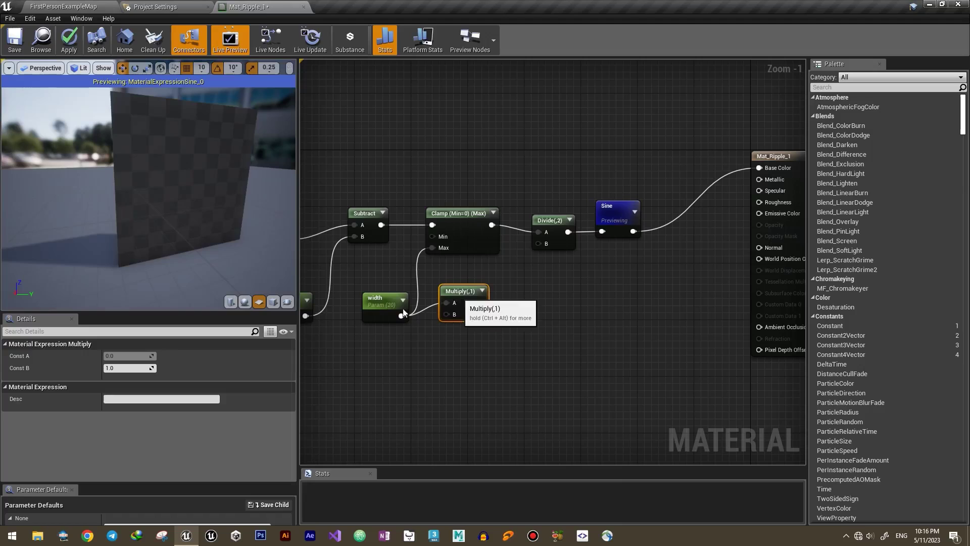
{"action": "left_click", "coordinate": [121, 368]}
{"action": "type", "text": "2"}
{"action": "key", "text": "Return"}
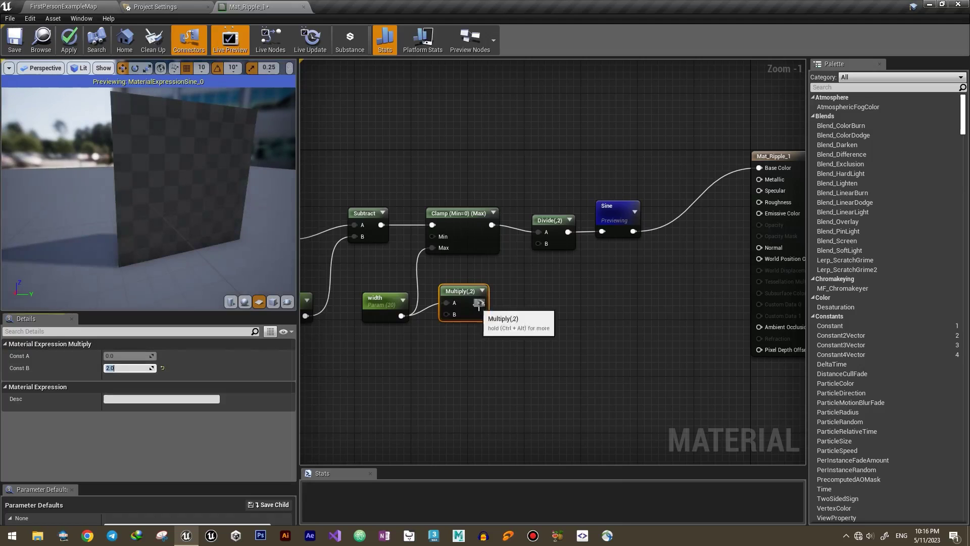
{"action": "left_click_drag", "start_coordinate": [480, 303], "coordinate": [538, 240]}
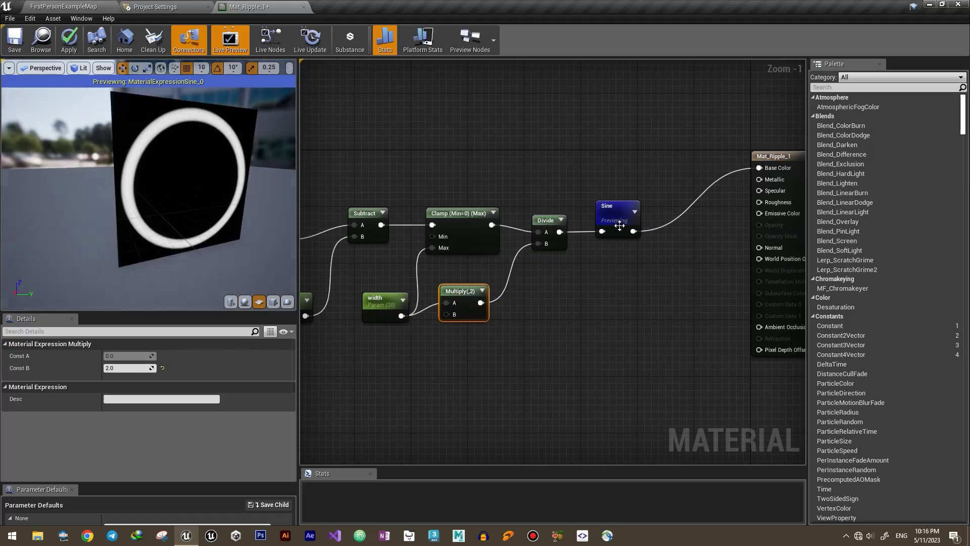
Stop previewing the Sine node and apply the material
{"action": "right_click", "coordinate": [609, 208]}
{"action": "left_click", "coordinate": [622, 216]}
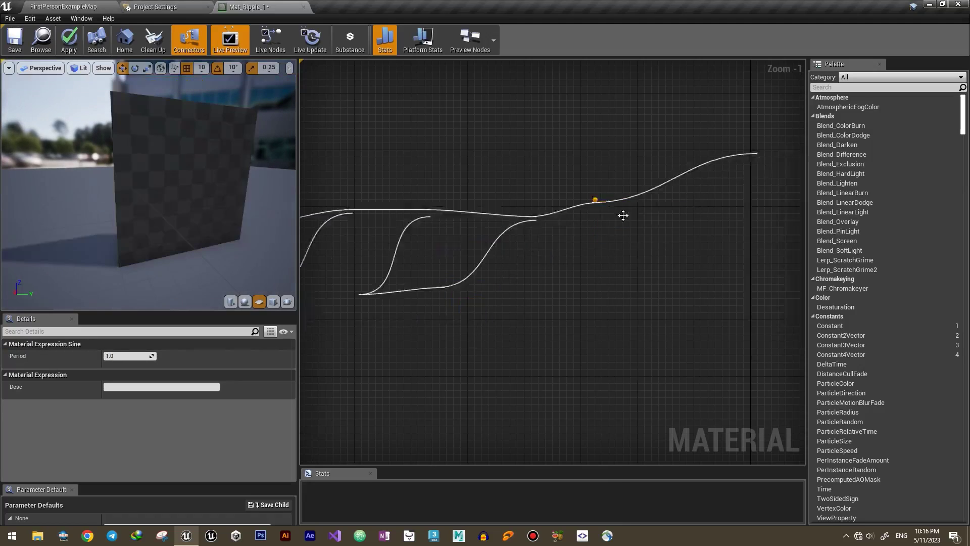
{"action": "left_click", "coordinate": [69, 39]}
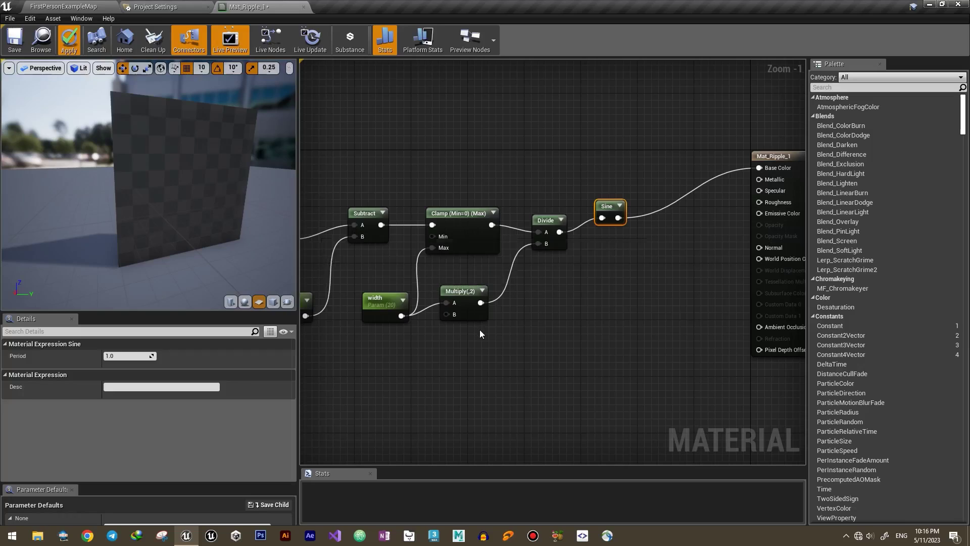
Save Mat_Ripple_1 and create the Mat_Ripple_1_Inst material instance from it
{"action": "left_click", "coordinate": [82, 4]}
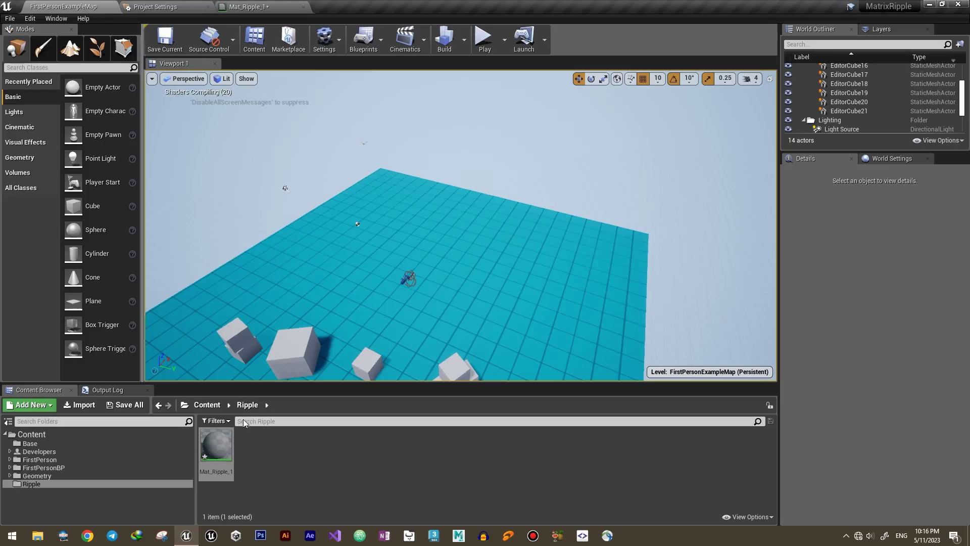
{"action": "key", "text": "ctrl+s"}
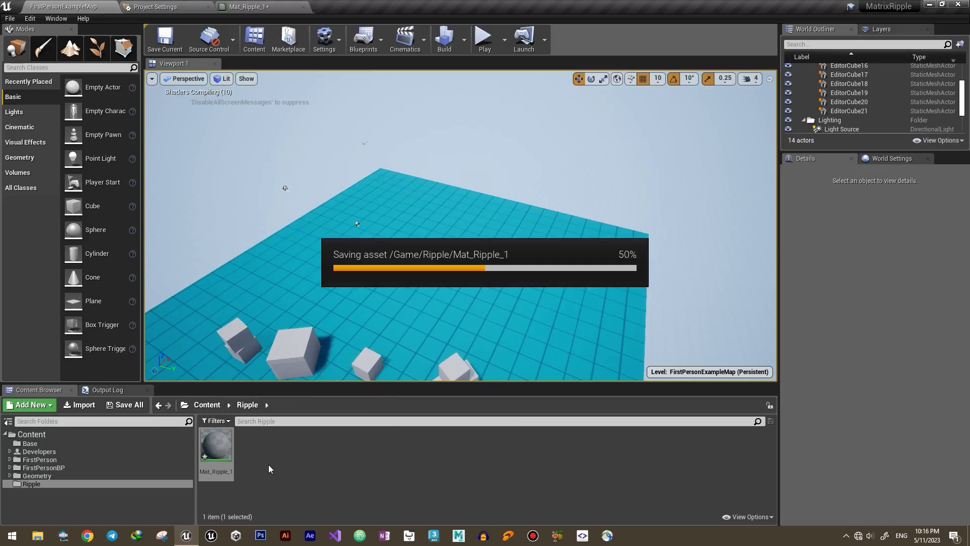
{"action": "right_click", "coordinate": [217, 447]}
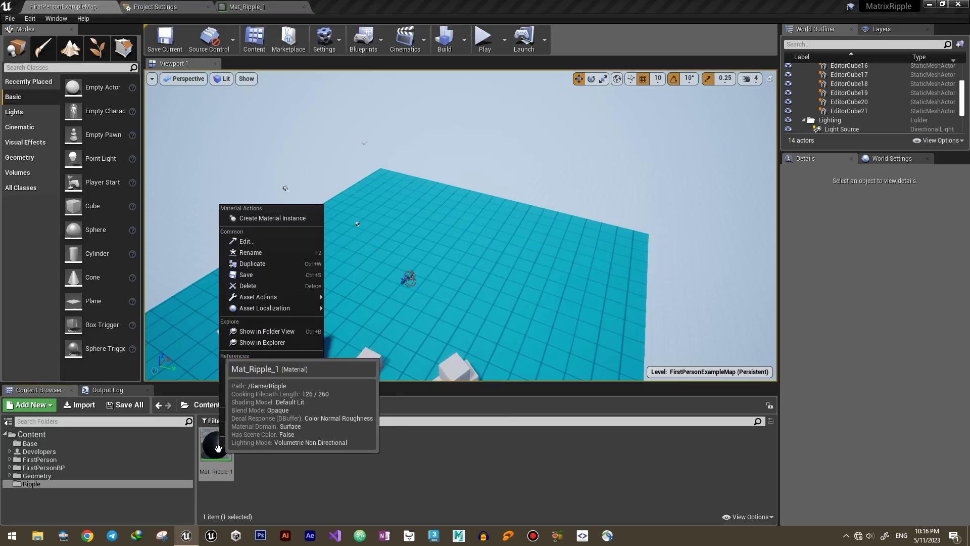
{"action": "left_click", "coordinate": [271, 218]}
In Mat_Ripple_1_Inst, enable the radius and width overrides and test a slightly smaller radius
{"action": "double_click", "coordinate": [252, 446]}
{"action": "left_click_drag", "start_coordinate": [213, 324], "coordinate": [339, 319]}
{"action": "left_click", "coordinate": [376, 114]}
{"action": "left_click", "coordinate": [377, 126]}
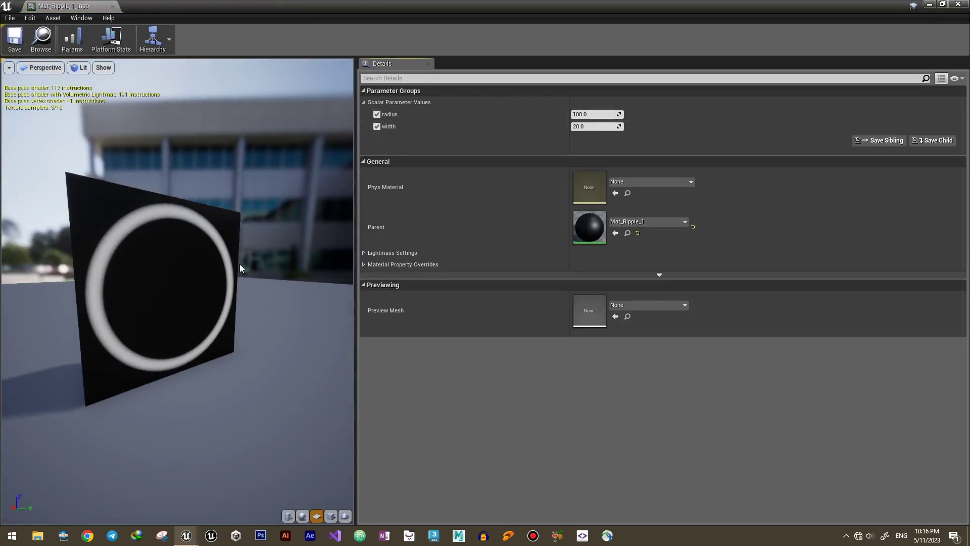
{"action": "left_click_drag", "start_coordinate": [594, 114], "coordinate": [616, 126]}
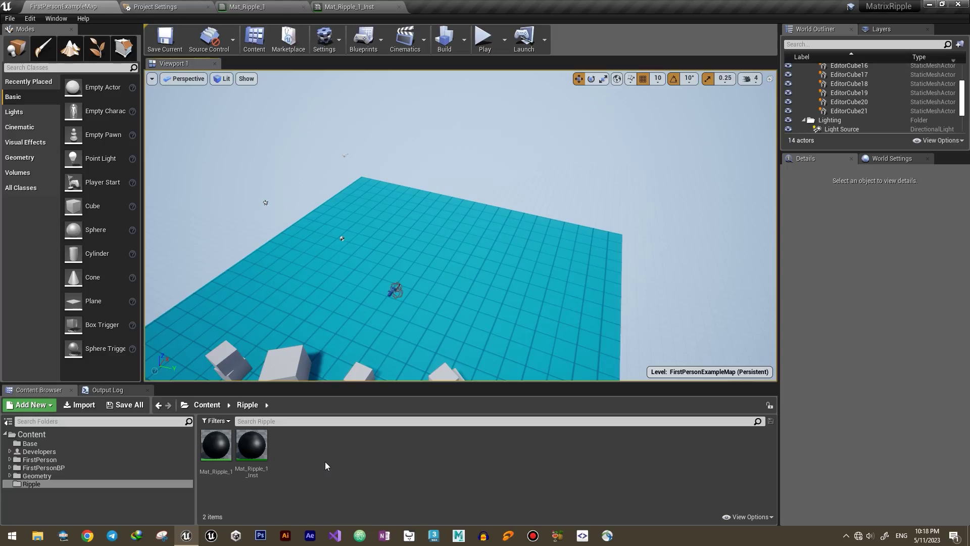
Create an Actor Blueprint named RipplePlane in the Ripple folder and open it
{"action": "right_click", "coordinate": [325, 462]}
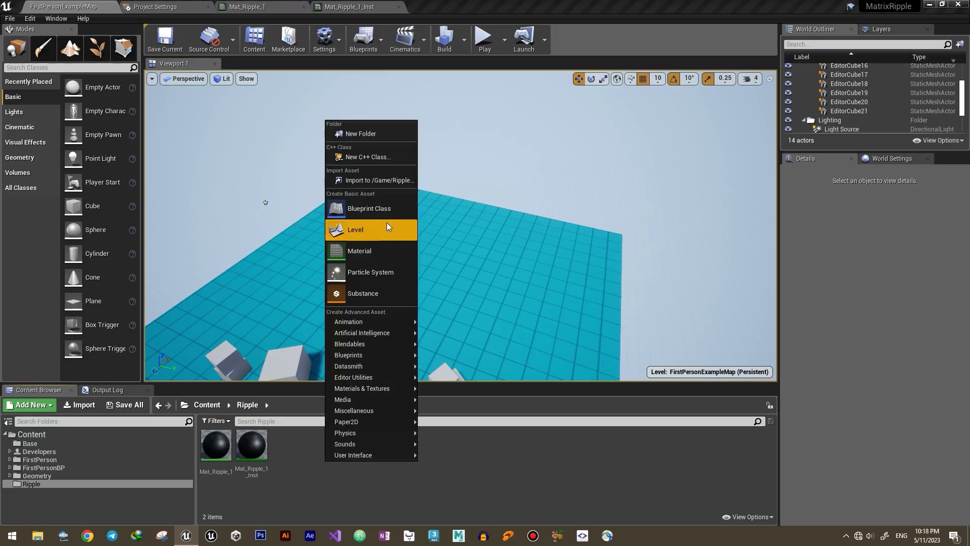
{"action": "left_click", "coordinate": [383, 208]}
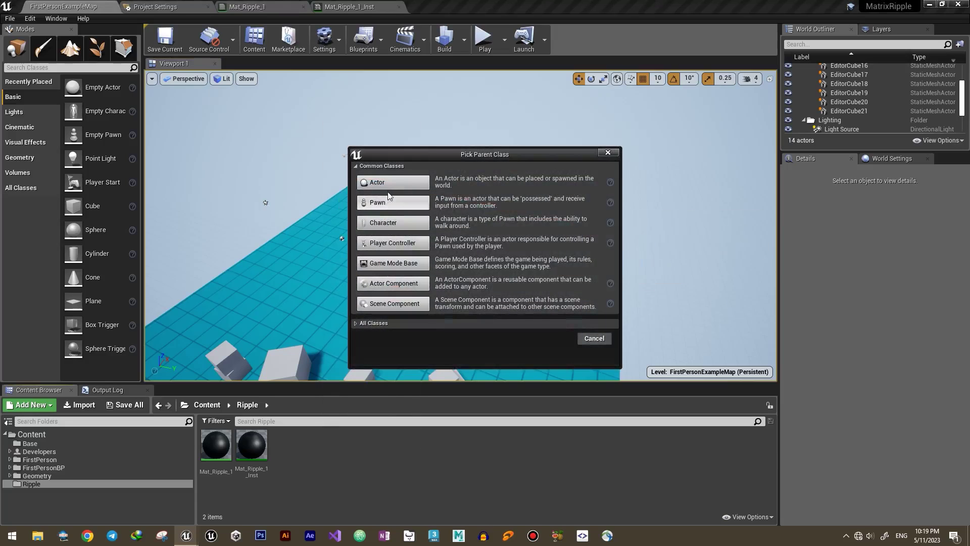
{"action": "left_click", "coordinate": [389, 183]}
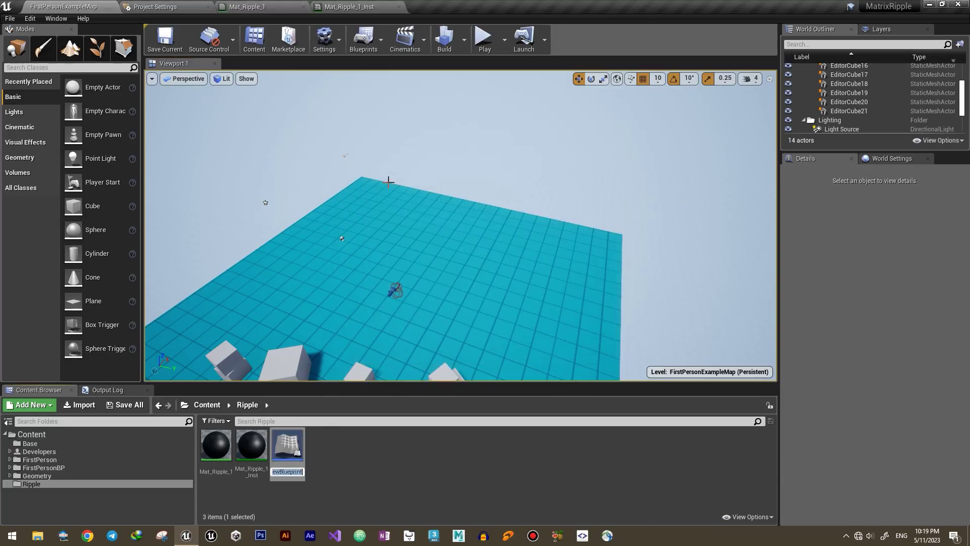
{"action": "double_click", "coordinate": [283, 447]}
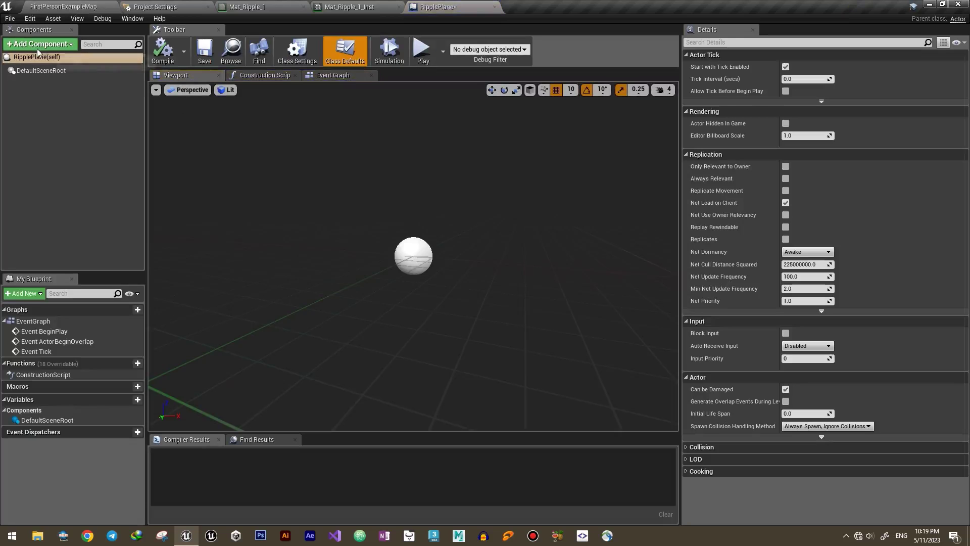
Add a Plane component to RipplePlane scaled to 2 on all axes
{"action": "left_click", "coordinate": [38, 44]}
{"action": "left_click", "coordinate": [33, 187]}
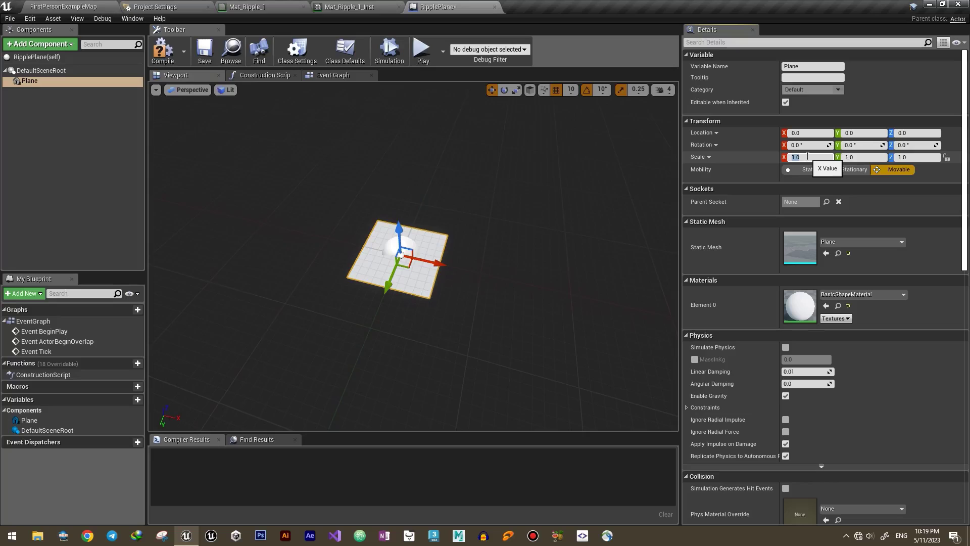
{"action": "key", "text": "Tab"}
{"action": "type", "text": "2"}
{"action": "key", "text": "Tab"}
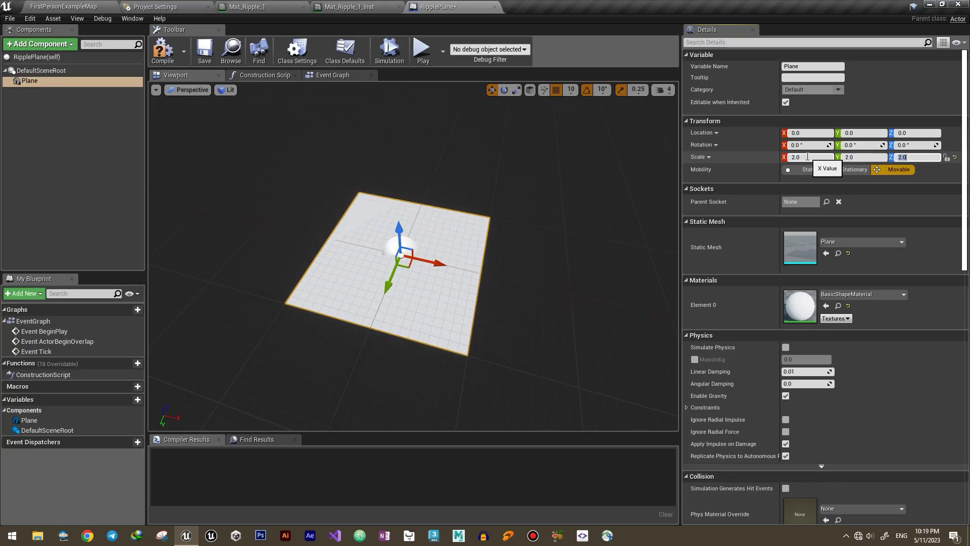
{"action": "right_click_drag", "start_coordinate": [554, 290], "coordinate": [438, 240]}
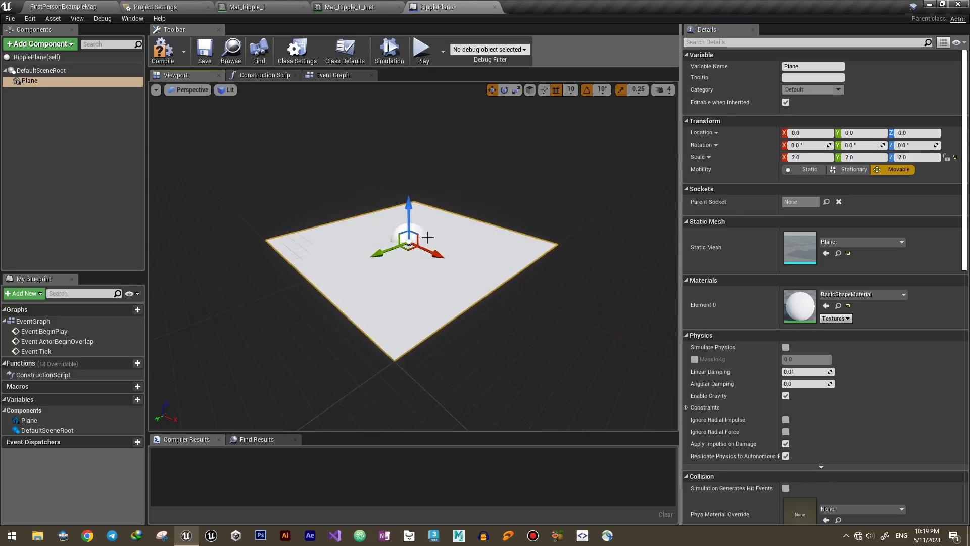
In the construction script, create a dynamic instance of Mat_Ripple_1_Inst and store it in variable MatInstance
{"action": "left_click", "coordinate": [265, 75]}
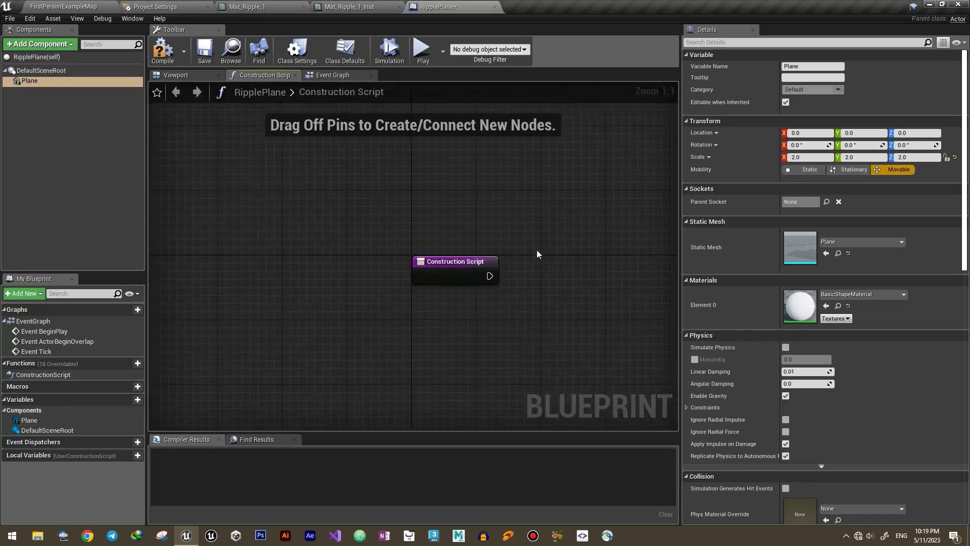
{"action": "right_click", "coordinate": [378, 252]}
{"action": "type", "text": "create dy"}
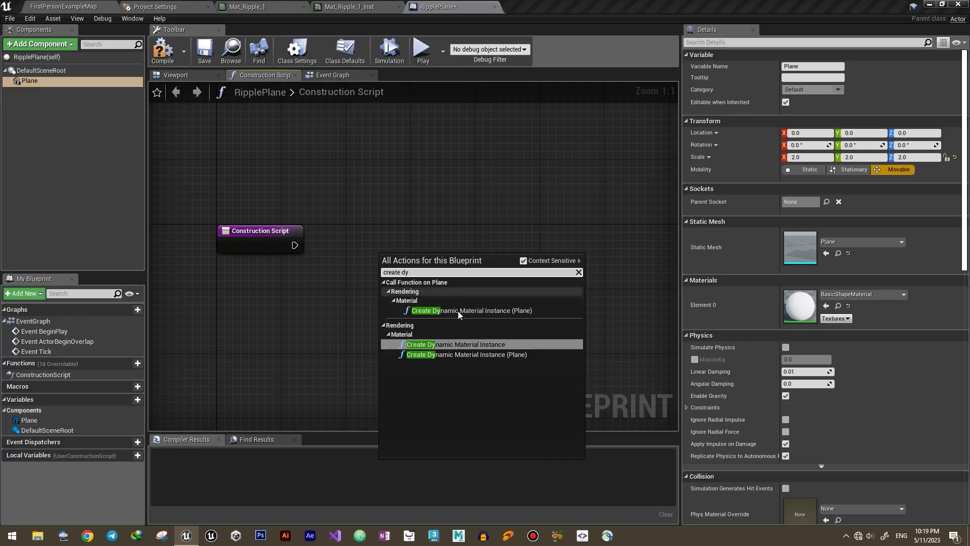
{"action": "left_click", "coordinate": [478, 344]}
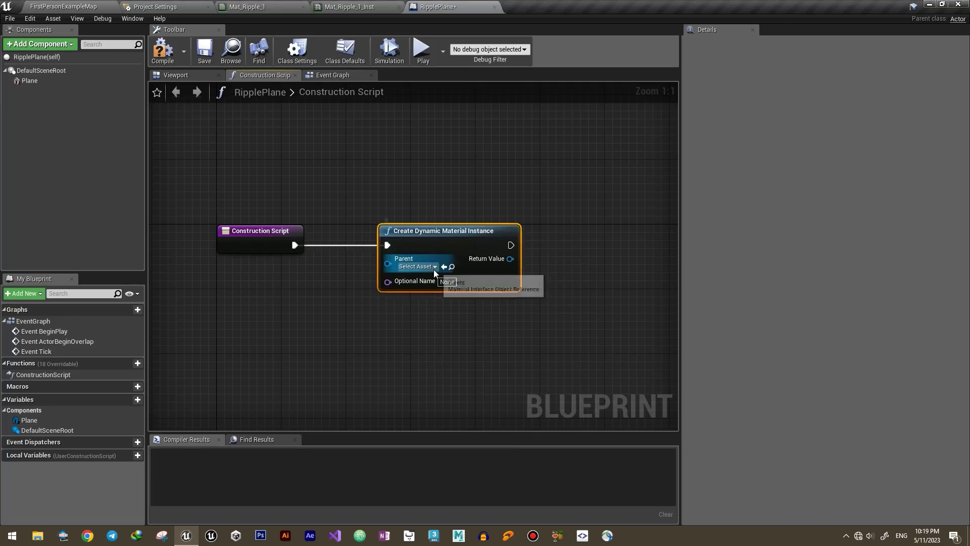
{"action": "left_click", "coordinate": [433, 267]}
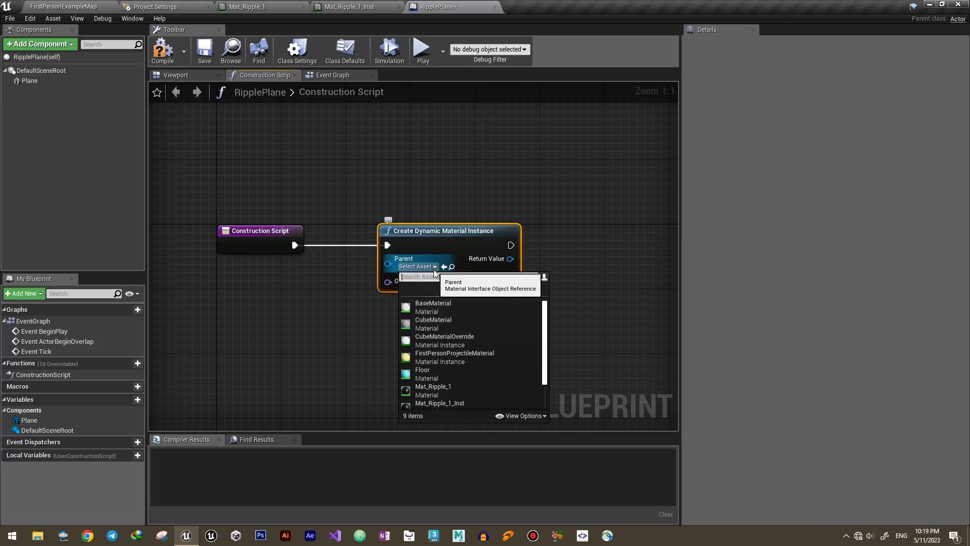
{"action": "left_click", "coordinate": [441, 404]}
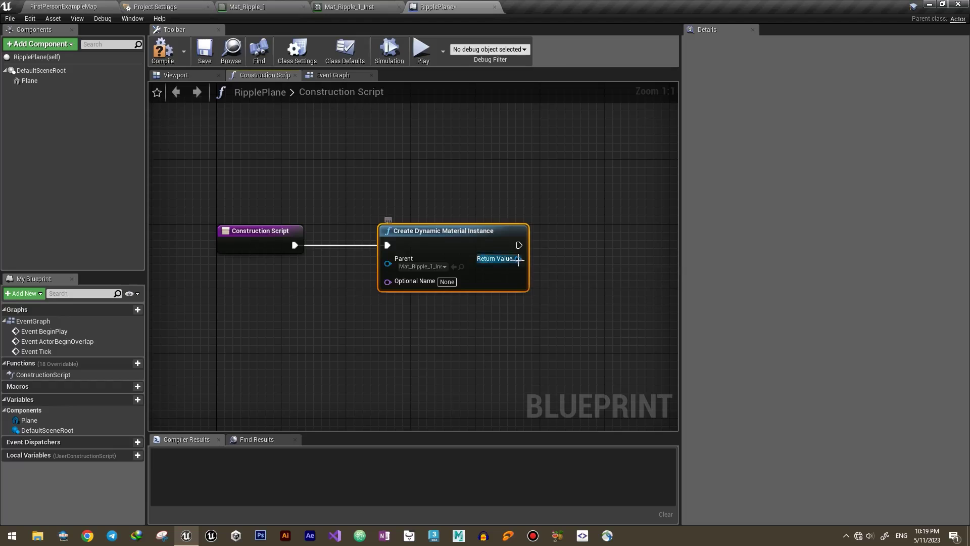
{"action": "right_click", "coordinate": [518, 258]}
{"action": "left_click", "coordinate": [581, 273]}
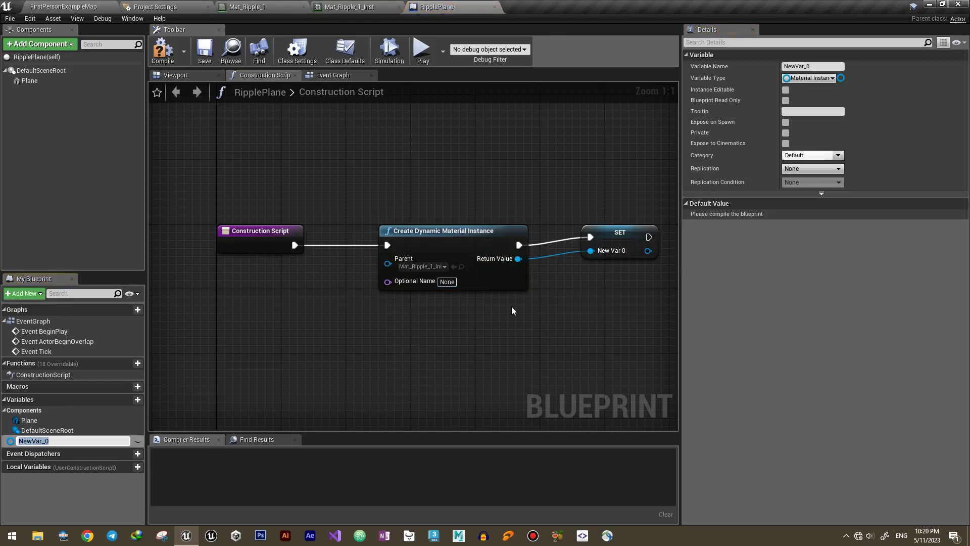
{"action": "type", "text": "MatInstance"}
{"action": "key", "text": "Return"}
{"action": "left_click_drag", "start_coordinate": [632, 237], "coordinate": [608, 244]}
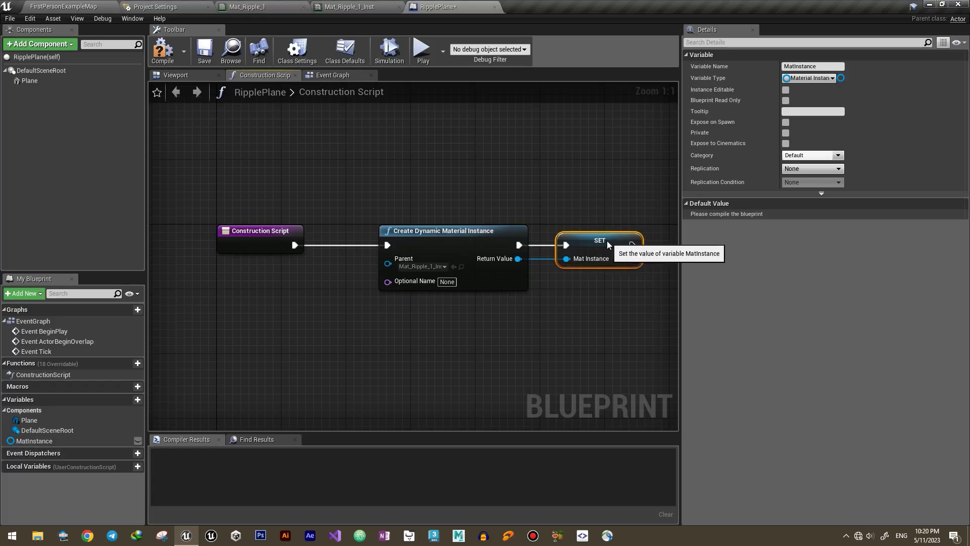
Apply MatInstance to the Plane with a Set Material node and compile the blueprint
{"action": "right_click_drag", "start_coordinate": [601, 303], "coordinate": [411, 299]}
{"action": "left_click_drag", "start_coordinate": [30, 81], "coordinate": [542, 229]}
{"action": "type", "text": "set mat"}
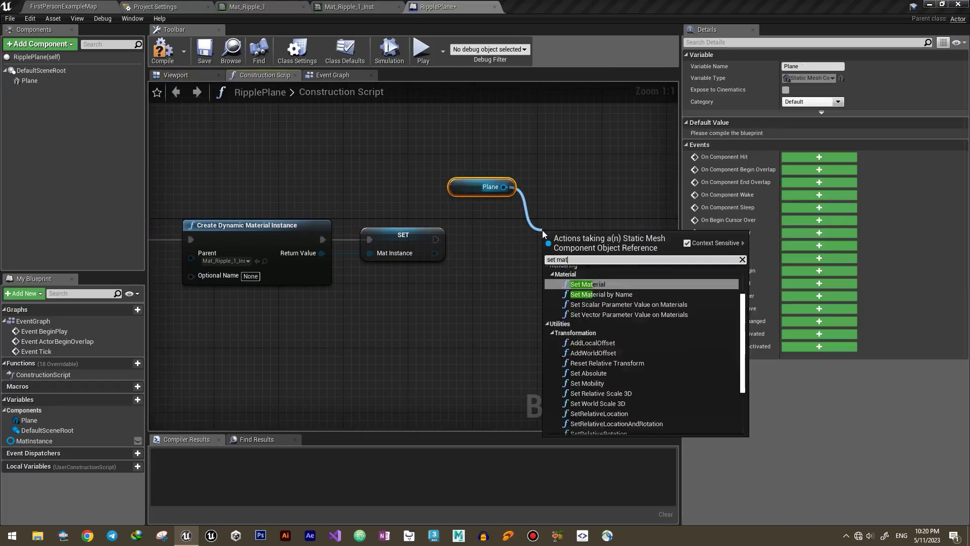
{"action": "type", "text": "er"}
{"action": "left_click", "coordinate": [599, 306]}
{"action": "left_click_drag", "start_coordinate": [434, 253], "coordinate": [554, 256]}
{"action": "left_click_drag", "start_coordinate": [617, 239], "coordinate": [647, 220]}
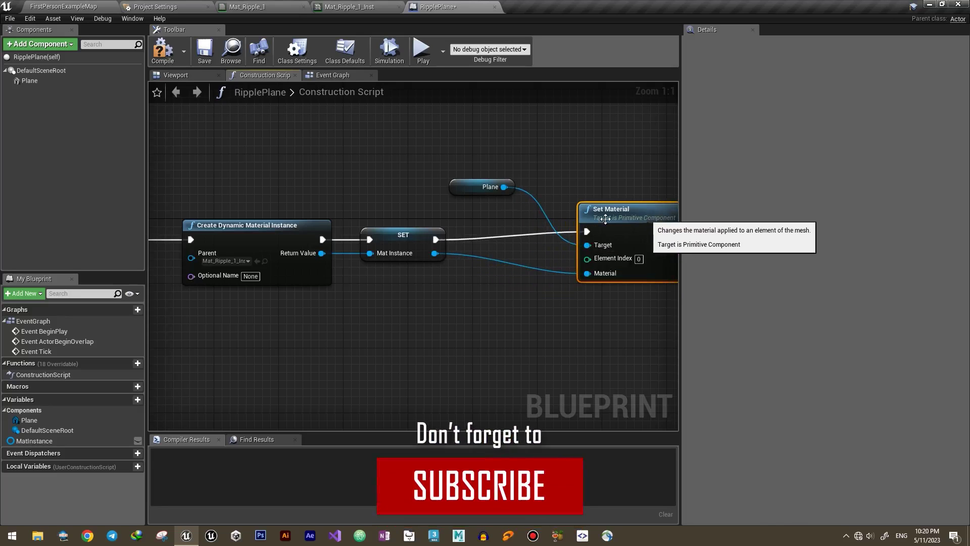
{"action": "left_click", "coordinate": [163, 49]}
{"action": "left_click", "coordinate": [188, 74]}
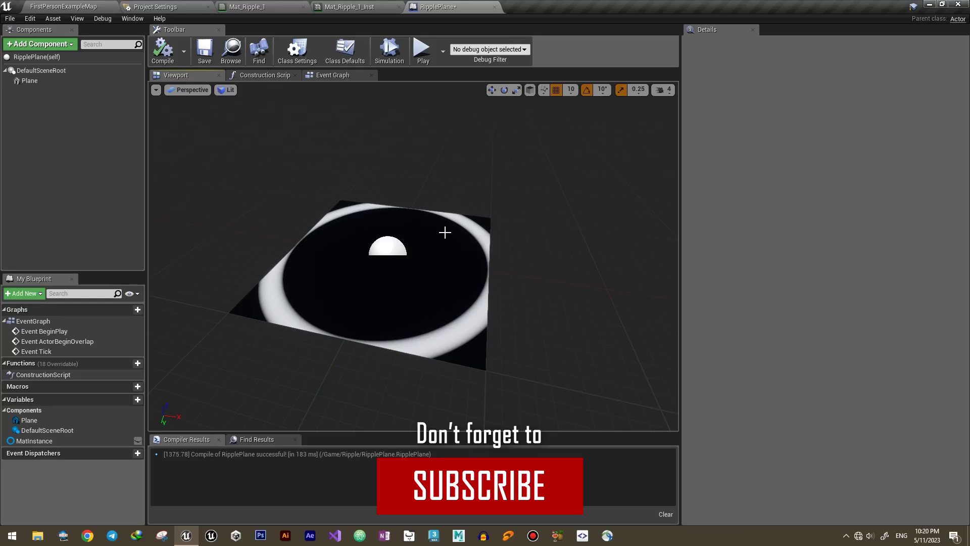
Add a Timeline node to the Event Graph and start it from BeginPlay
{"action": "left_click", "coordinate": [347, 75]}
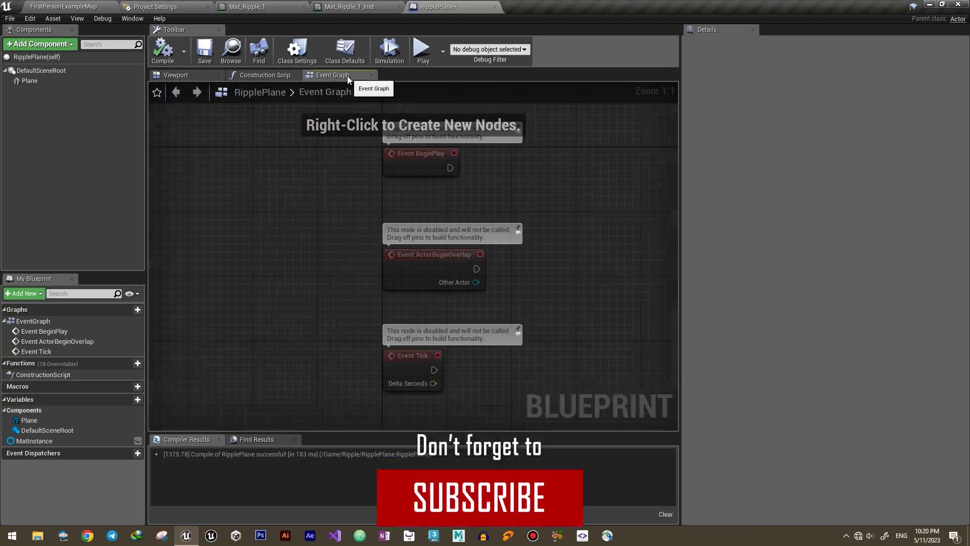
{"action": "right_click", "coordinate": [391, 231]}
{"action": "type", "text": "timeli"}
{"action": "key", "text": "Return"}
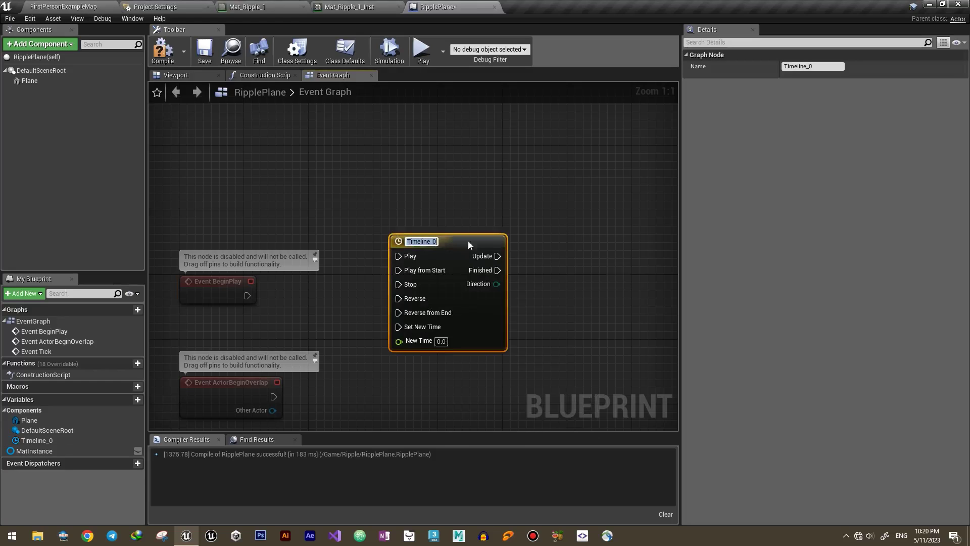
{"action": "left_click_drag", "start_coordinate": [402, 257], "coordinate": [461, 205]}
Give Timeline_0 a float track with two keys and a length of 3
{"action": "double_click", "coordinate": [461, 206]}
{"action": "left_click", "coordinate": [161, 103]}
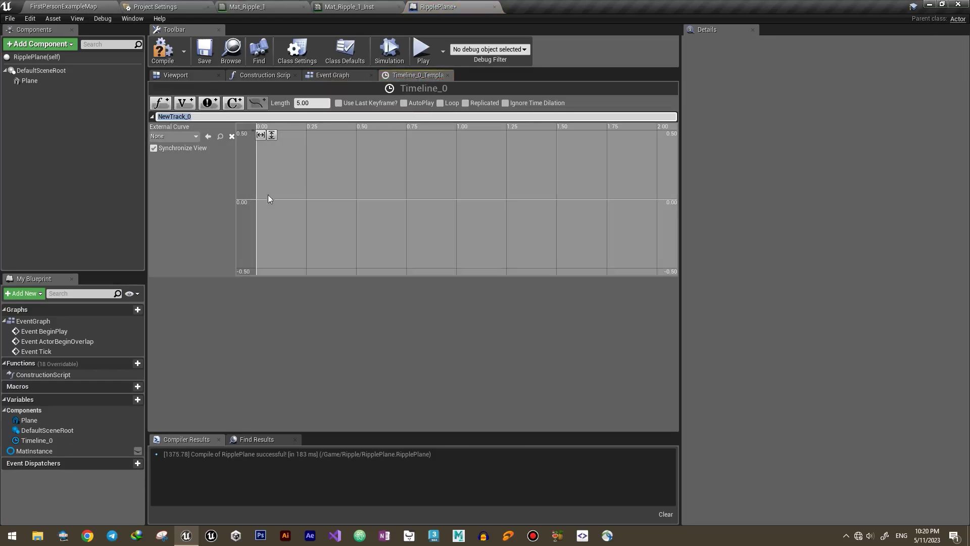
{"action": "right_click", "coordinate": [268, 199]}
{"action": "left_click", "coordinate": [283, 213]}
{"action": "right_click", "coordinate": [326, 181]}
{"action": "left_click", "coordinate": [334, 194]}
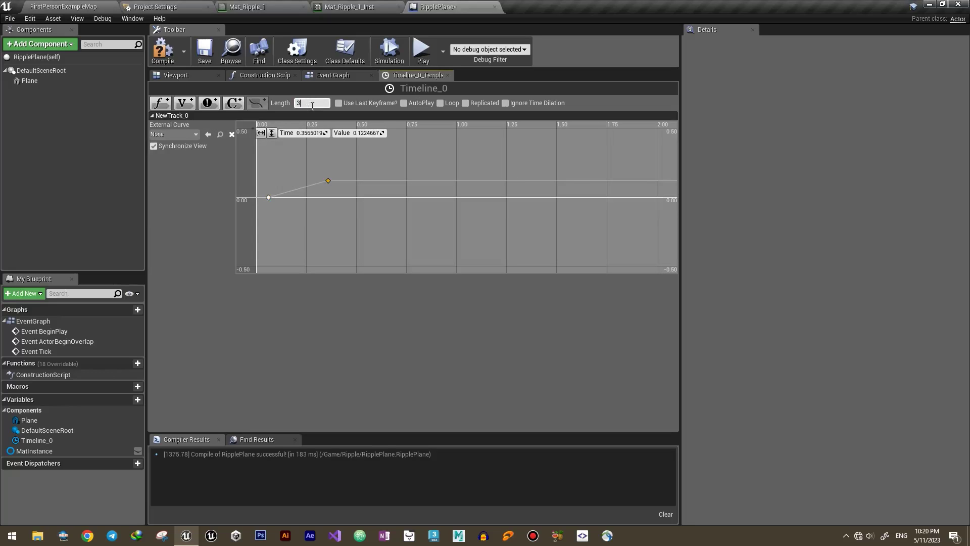
{"action": "left_click", "coordinate": [312, 103]}
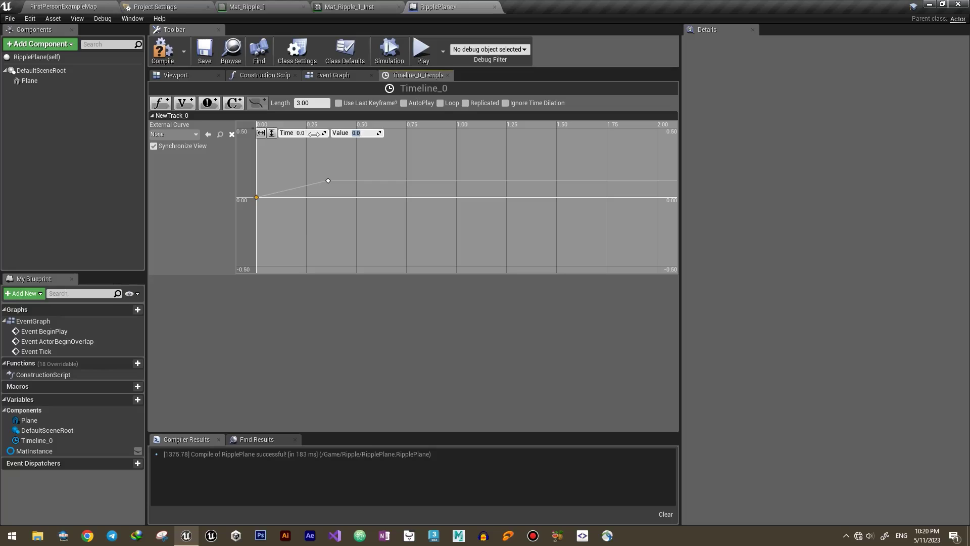
Set the second key to time 3, value 150, fit the curve and compile
{"action": "left_click", "coordinate": [329, 181]}
{"action": "left_click", "coordinate": [312, 133]}
{"action": "type", "text": "3"}
{"action": "key", "text": "Tab"}
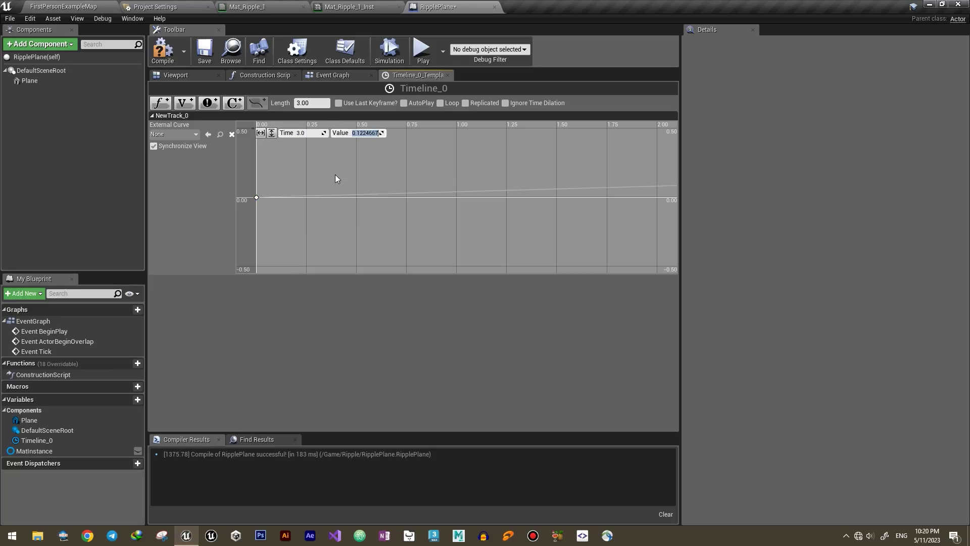
{"action": "type", "text": "150"}
{"action": "key", "text": "Return"}
{"action": "left_click", "coordinate": [261, 133]}
{"action": "left_click", "coordinate": [260, 134]}
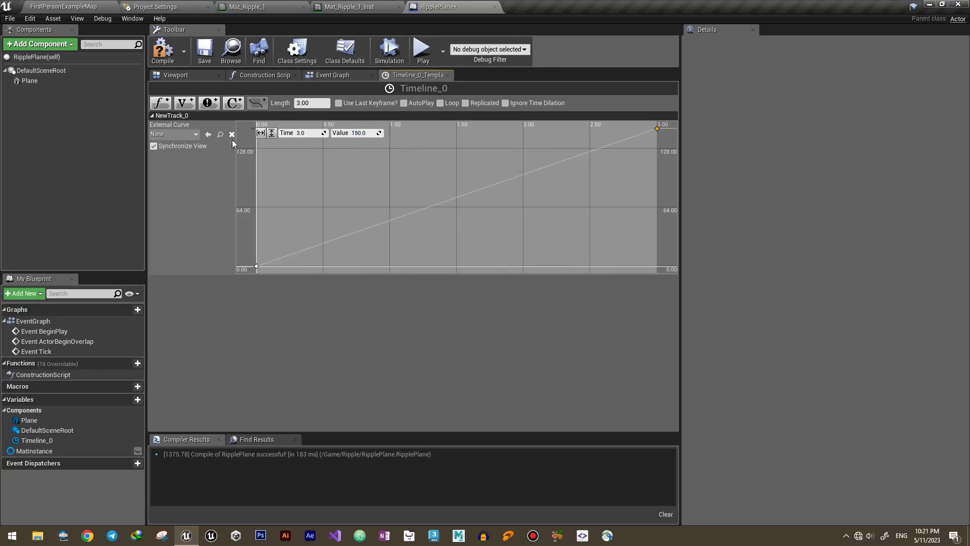
{"action": "left_click", "coordinate": [163, 52]}
Place a MatInstance getter in the Event Graph beside the timeline
{"action": "left_click", "coordinate": [329, 76]}
{"action": "right_click_drag", "start_coordinate": [566, 230], "coordinate": [411, 212]}
{"action": "left_click_drag", "start_coordinate": [34, 451], "coordinate": [522, 198]}
{"action": "left_click", "coordinate": [441, 174]}
Add a Set Scalar Parameter Value for radius, run on Update and fed by New Track 0
{"action": "type", "text": "set param"}
{"action": "key", "text": "Up"}
{"action": "key", "text": "Up"}
{"action": "key", "text": "Return"}
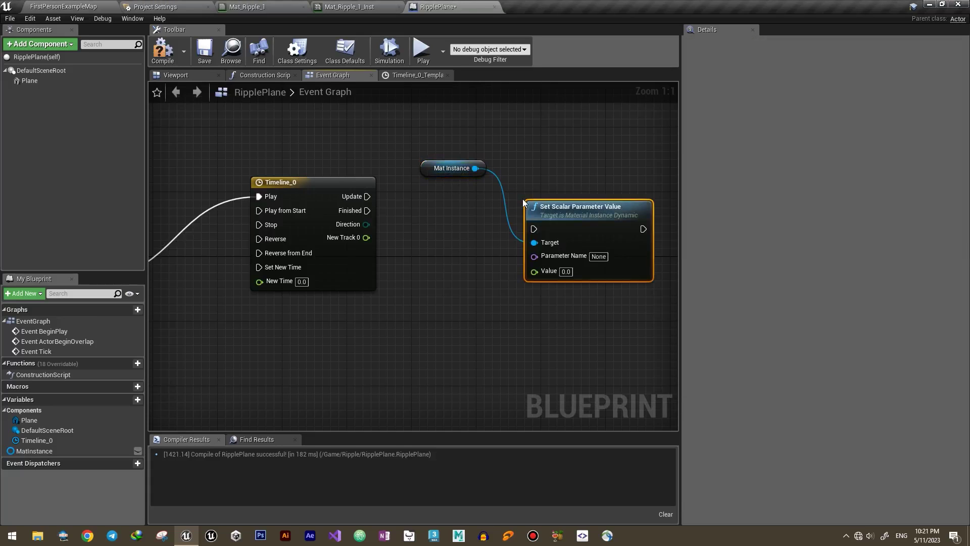
{"action": "left_click_drag", "start_coordinate": [534, 229], "coordinate": [367, 197]}
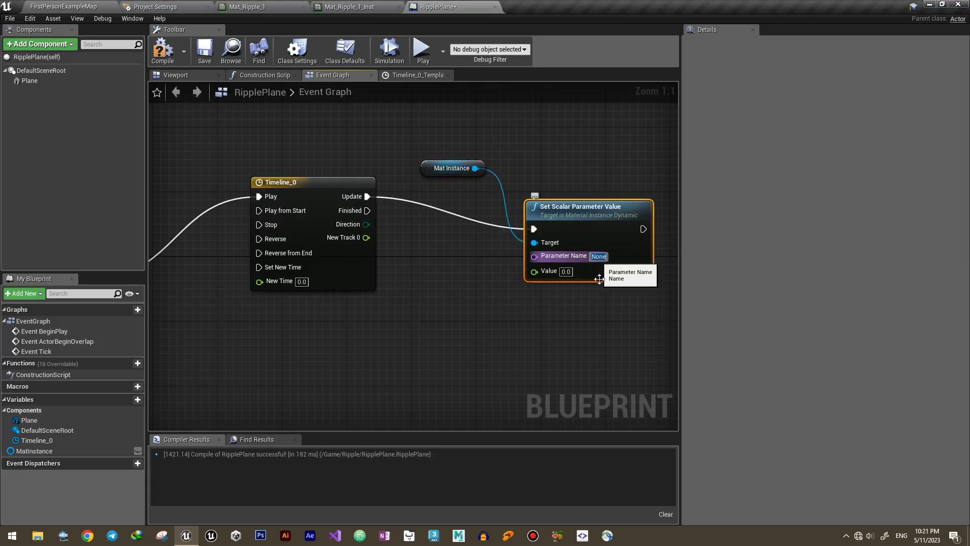
{"action": "type", "text": "radius"}
{"action": "key", "text": "Return"}
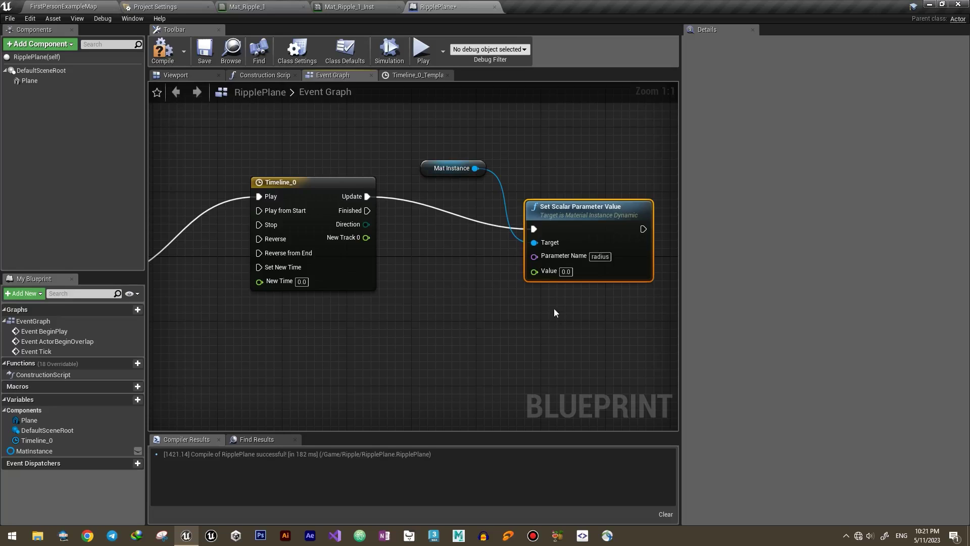
{"action": "left_click_drag", "start_coordinate": [535, 275], "coordinate": [367, 239]}
Tidy the event graph nodes and switch to the Mat_Ripple_1 material
{"action": "left_click_drag", "start_coordinate": [451, 168], "coordinate": [451, 241]}
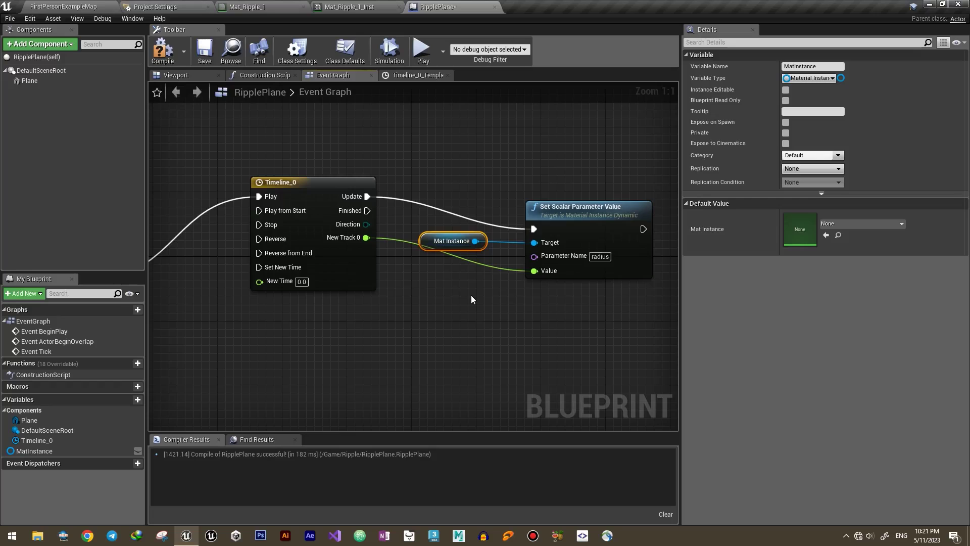
{"action": "right_click_drag", "start_coordinate": [435, 289], "coordinate": [483, 289]}
{"action": "scroll", "coordinate": [522, 271], "scroll_direction": "down", "scroll_amount": 1}
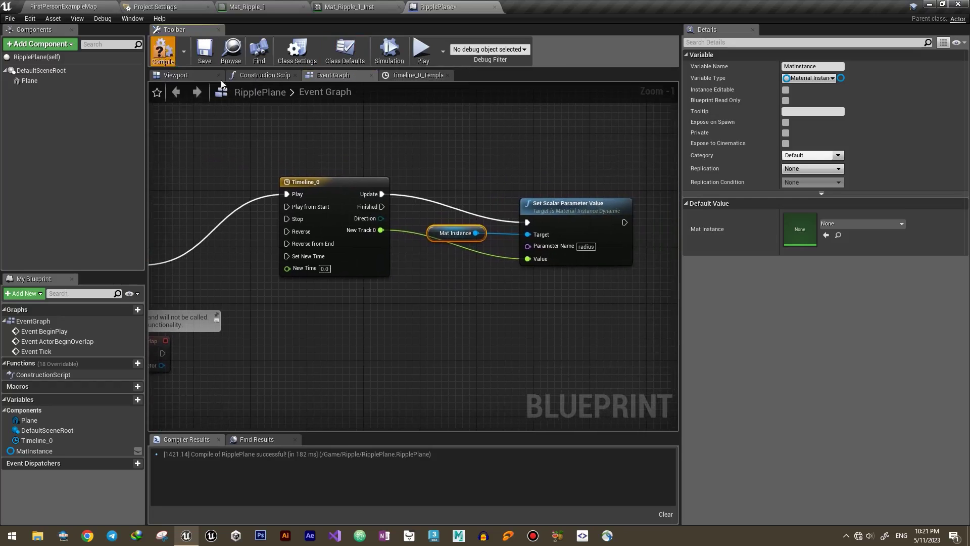
{"action": "left_click", "coordinate": [262, 6]}
Convert the 0,0,0 vector constant feeding Distance into a vector parameter named center
{"action": "right_click_drag", "start_coordinate": [273, 334], "coordinate": [506, 331]}
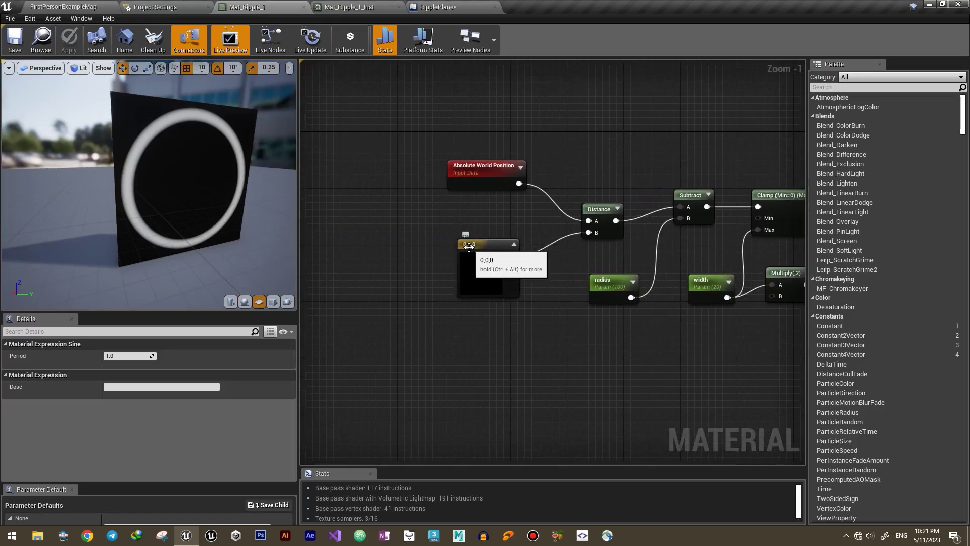
{"action": "right_click_drag", "start_coordinate": [529, 362], "coordinate": [506, 351]}
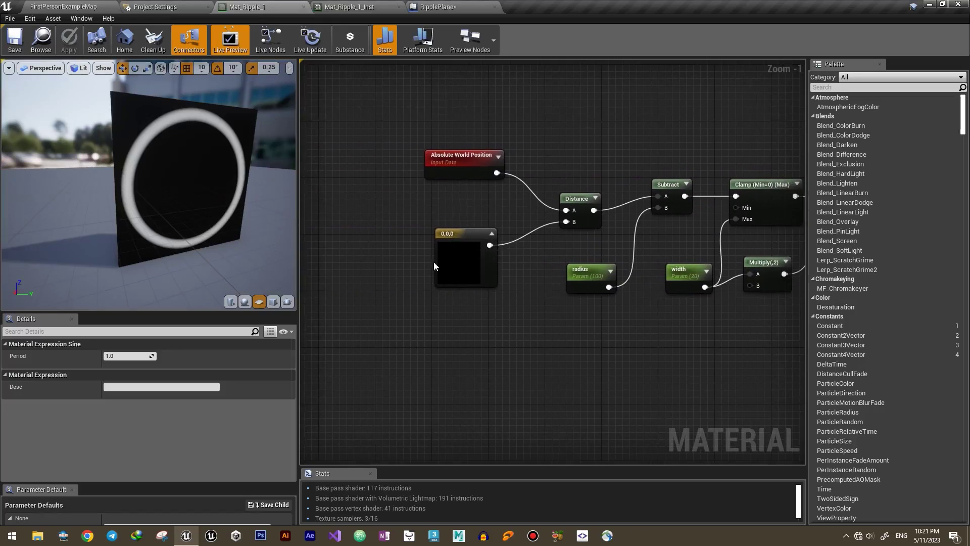
{"action": "right_click", "coordinate": [448, 237]}
{"action": "left_click", "coordinate": [462, 244]}
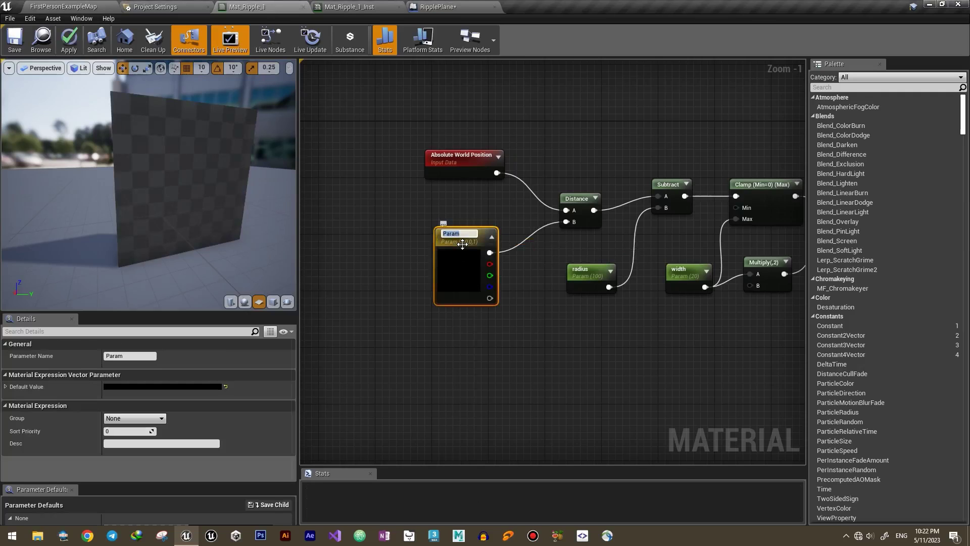
{"action": "key", "text": "Return"}
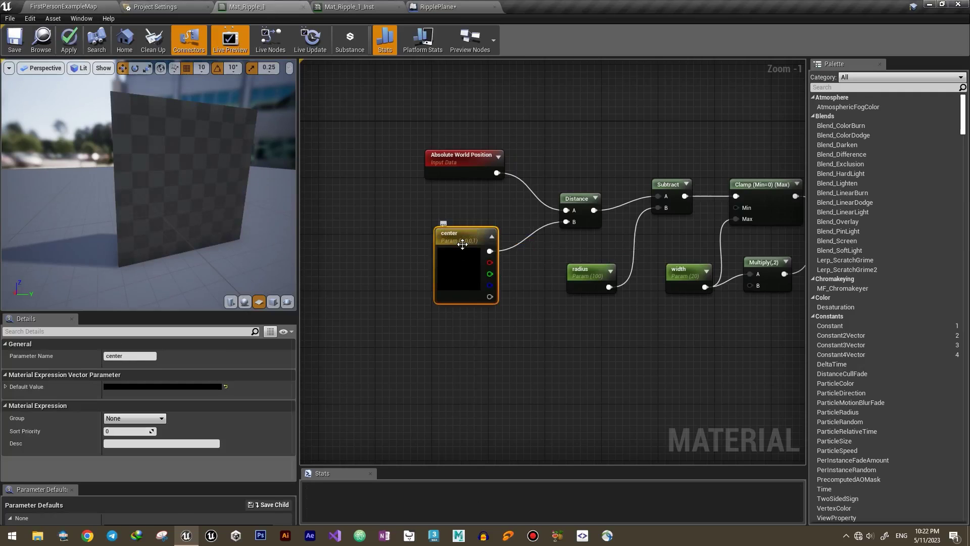
{"action": "left_click_drag", "start_coordinate": [462, 244], "coordinate": [445, 258]}
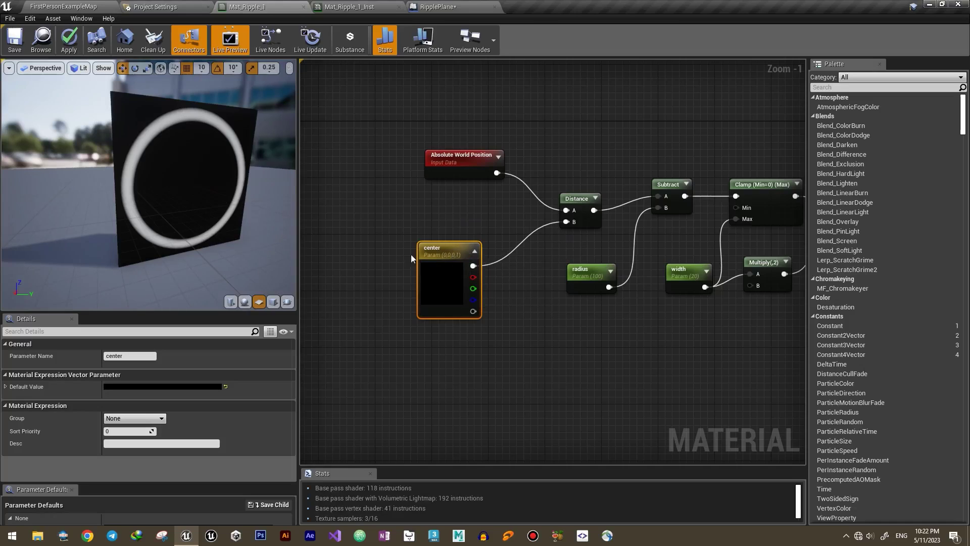
Back in RipplePlane, add a Set Vector Parameter Value for center on MatInstance after BeginPlay
{"action": "left_click", "coordinate": [442, 7]}
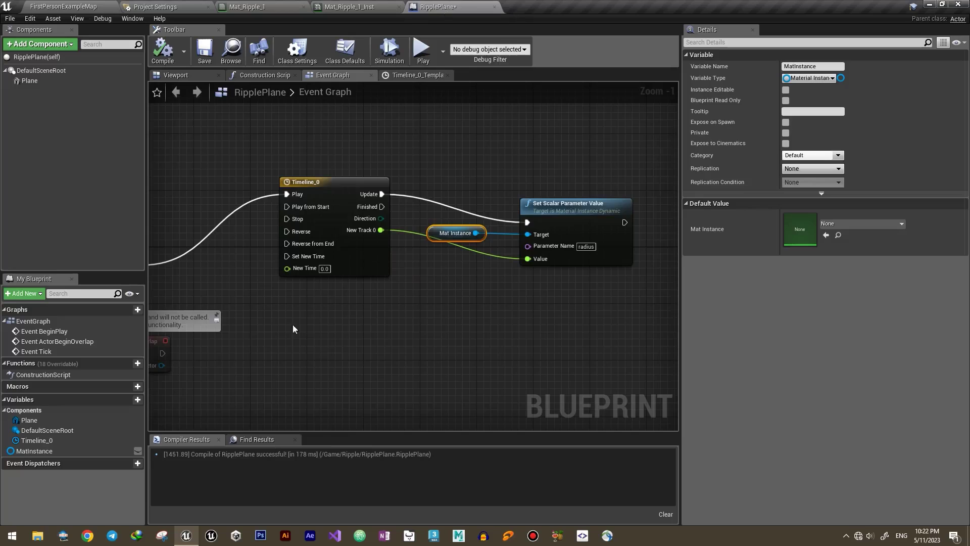
{"action": "right_click_drag", "start_coordinate": [295, 303], "coordinate": [518, 316]}
{"action": "left_click_drag", "start_coordinate": [347, 247], "coordinate": [194, 176]}
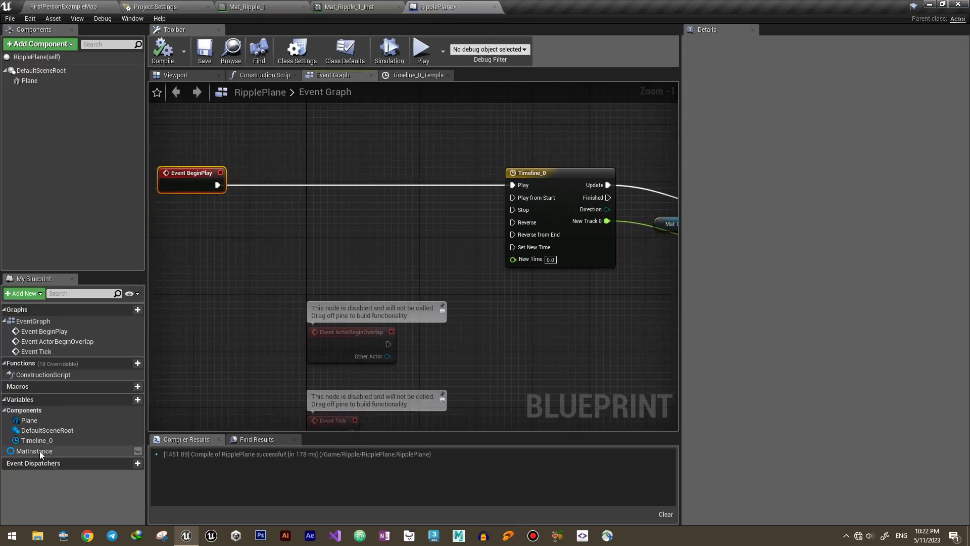
{"action": "left_click_drag", "start_coordinate": [39, 451], "coordinate": [352, 179]}
{"action": "type", "text": "set vec"}
{"action": "key", "text": "Return"}
{"action": "left_click", "coordinate": [394, 208]}
{"action": "type", "text": "center"}
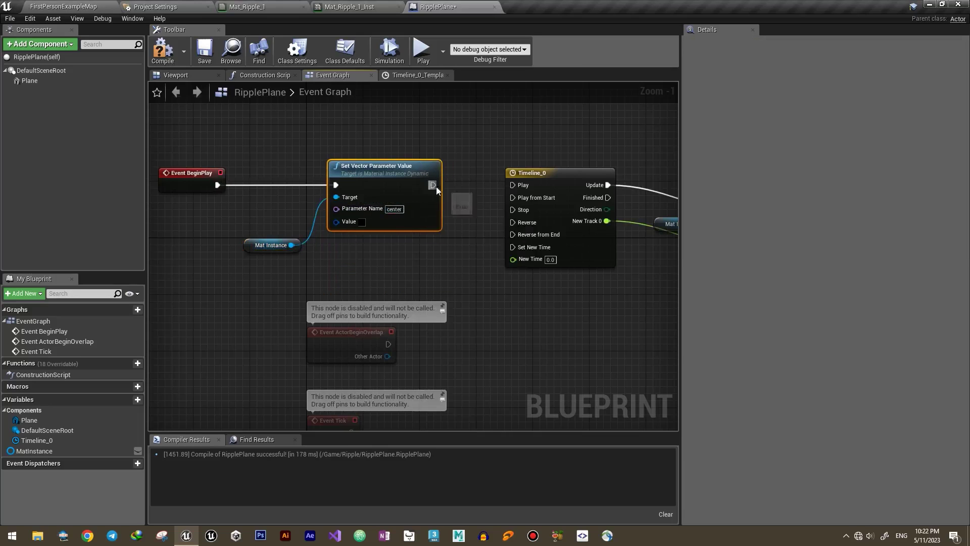
Delete the two unused event nodes and add GetActorLocation to feed the center value
{"action": "right_click_drag", "start_coordinate": [305, 297], "coordinate": [416, 215]}
{"action": "left_click_drag", "start_coordinate": [416, 216], "coordinate": [562, 356]}
{"action": "key", "text": "Delete"}
{"action": "key", "text": "Home"}
{"action": "left_click_drag", "start_coordinate": [308, 284], "coordinate": [266, 277]}
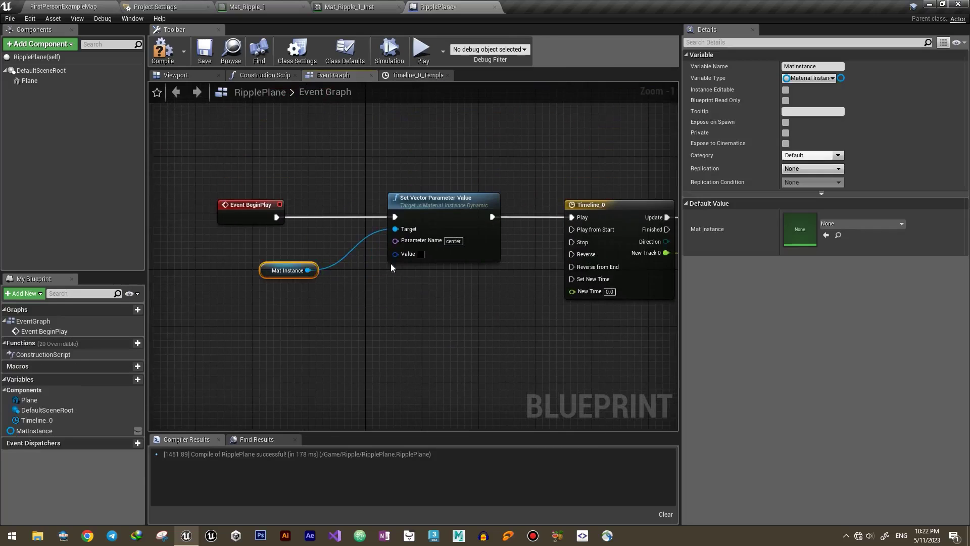
{"action": "right_click", "coordinate": [297, 328]}
{"action": "type", "text": "get actor loca"}
{"action": "key", "text": "Return"}
{"action": "left_click_drag", "start_coordinate": [317, 337], "coordinate": [383, 316]}
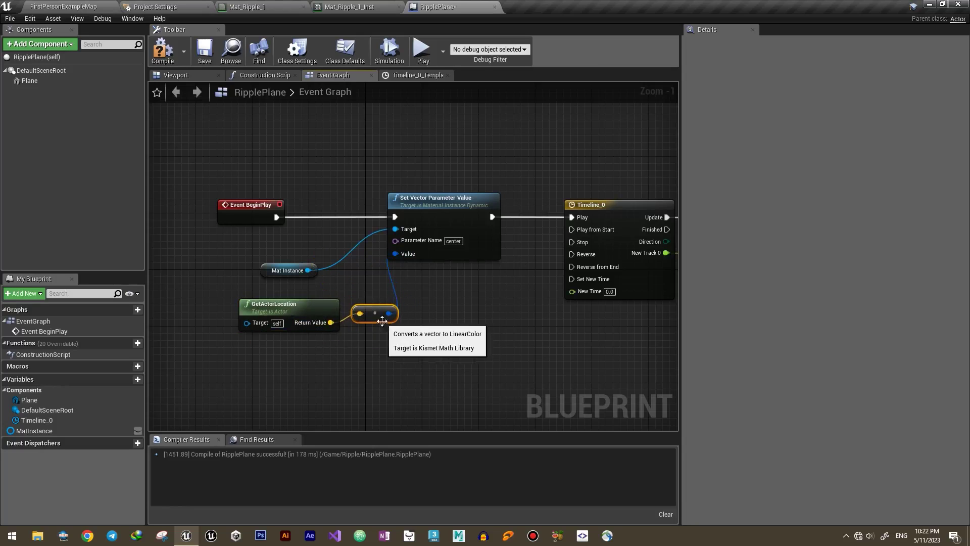
Set Timeline_0 to loop and compile the blueprint
{"action": "right_click_drag", "start_coordinate": [592, 355], "coordinate": [455, 349]}
{"action": "right_click_drag", "start_coordinate": [573, 329], "coordinate": [432, 325]}
{"action": "right_click_drag", "start_coordinate": [540, 337], "coordinate": [471, 327]}
{"action": "double_click", "coordinate": [259, 185]}
{"action": "left_click", "coordinate": [440, 103]}
{"action": "left_click", "coordinate": [163, 51]}
{"action": "left_click", "coordinate": [176, 75]}
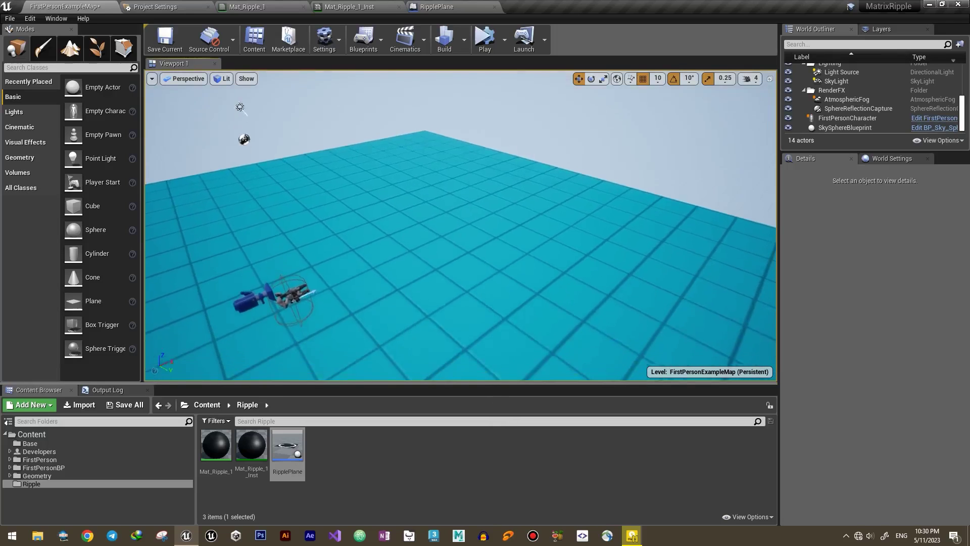
Drop the RipplePlane actor into the level above the floor
{"action": "middle_click_drag", "start_coordinate": [454, 242], "coordinate": [455, 278]}
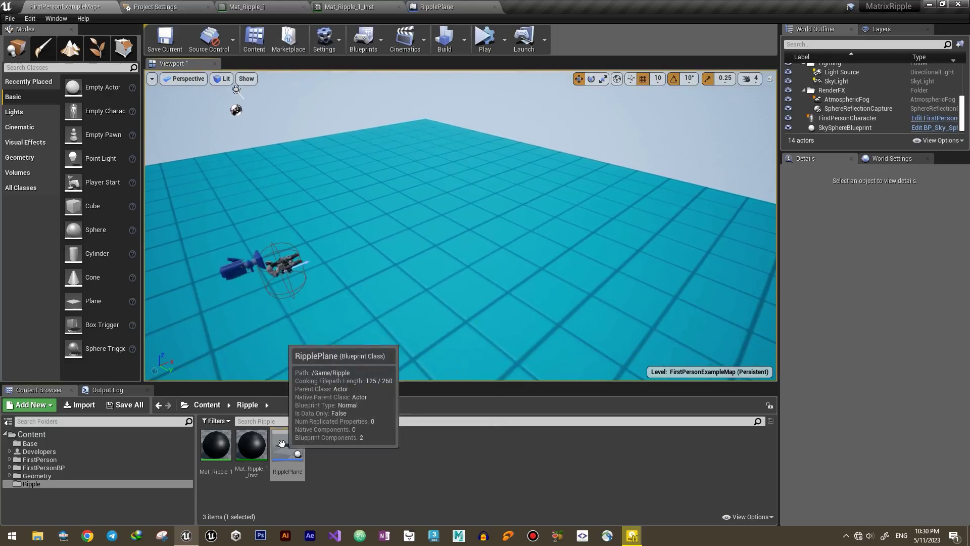
{"action": "left_click_drag", "start_coordinate": [290, 444], "coordinate": [453, 189]}
{"action": "scroll", "coordinate": [543, 204], "scroll_direction": "up", "scroll_amount": 6}
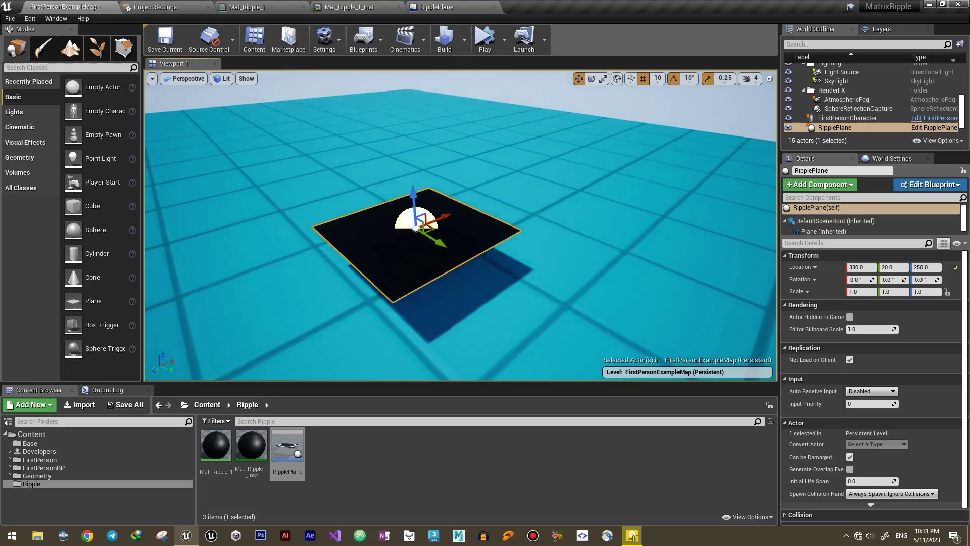
{"action": "left_click", "coordinate": [543, 204]}
{"action": "right_click_drag", "start_coordinate": [542, 204], "coordinate": [523, 134]}
Play-test the level to watch the ripple expand, then select Mat_Ripple_1's mask nodes
{"action": "left_click", "coordinate": [486, 43]}
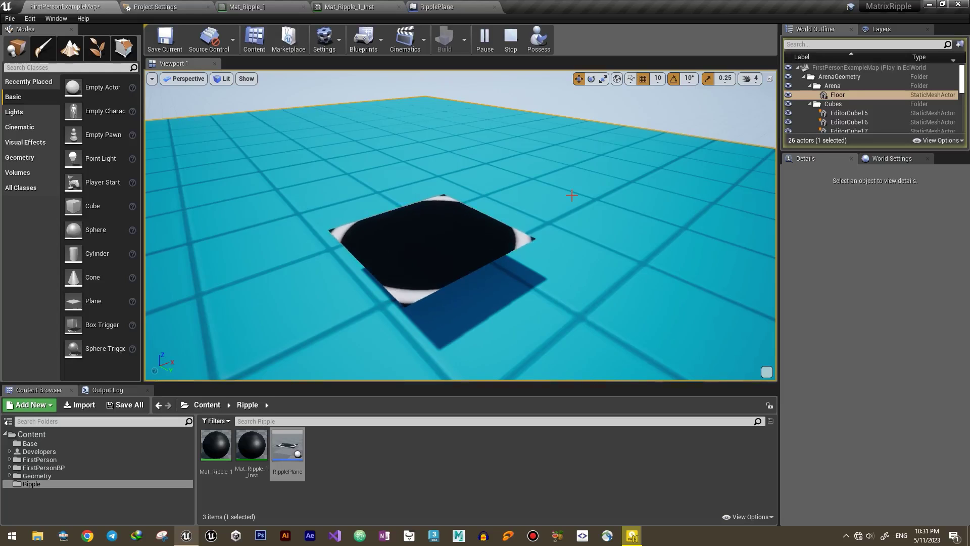
{"action": "left_click", "coordinate": [509, 50]}
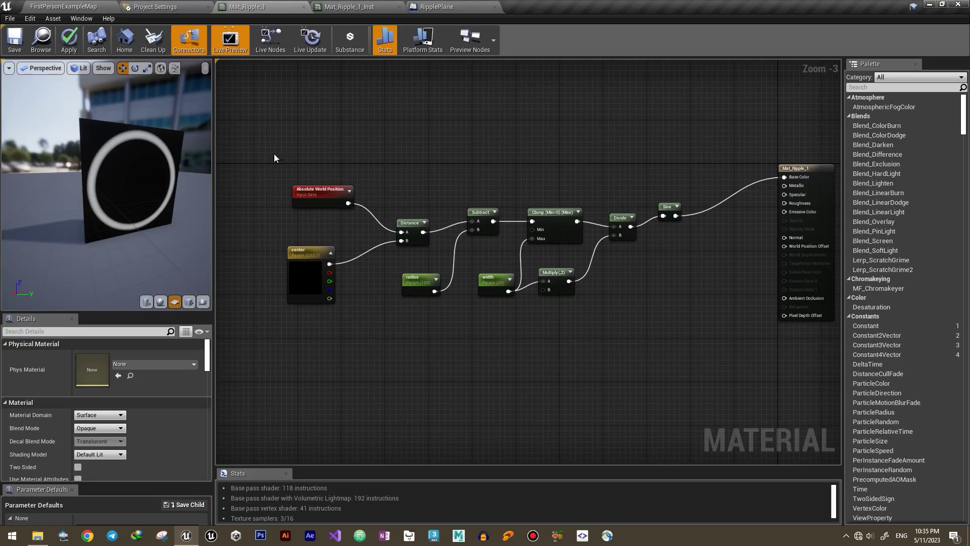
{"action": "left_click_drag", "start_coordinate": [254, 141], "coordinate": [700, 350]}
Wrap the selected mask nodes in a comment titled "ripple mask"
{"action": "key", "text": "c"}
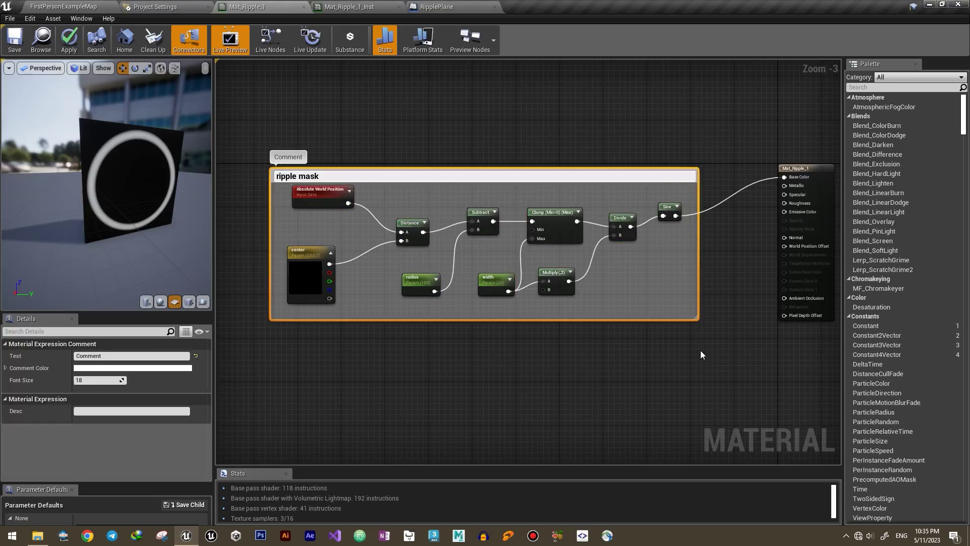
{"action": "key", "text": "Return"}
{"action": "left_click_drag", "start_coordinate": [511, 174], "coordinate": [407, 146]}
{"action": "right_click_drag", "start_coordinate": [768, 302], "coordinate": [639, 280]}
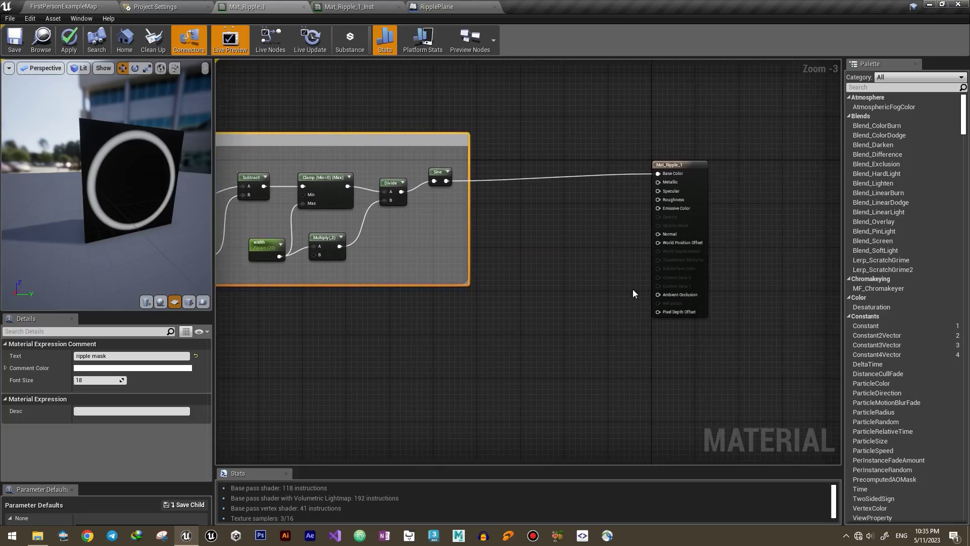
{"action": "scroll", "coordinate": [665, 242], "scroll_direction": "up", "scroll_amount": 2}
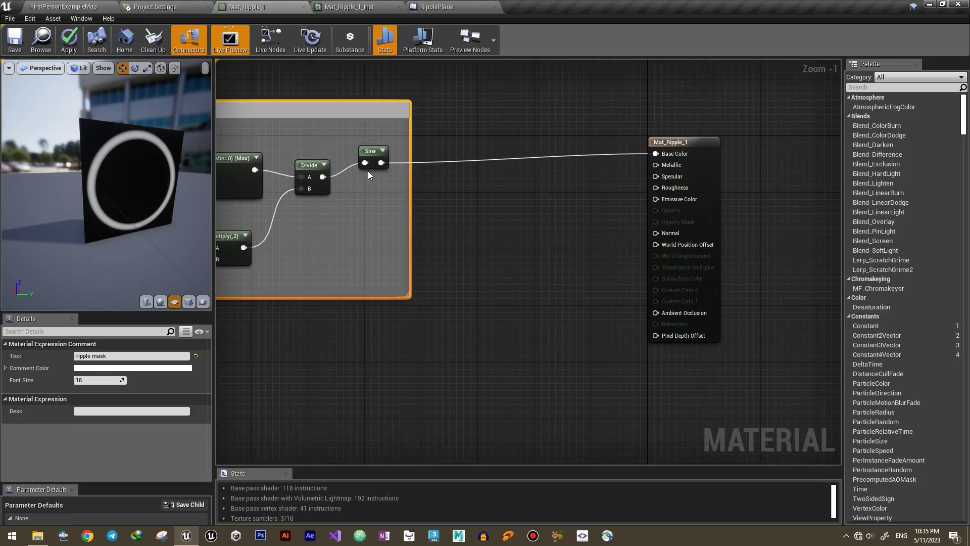
Multiply the Sine by a VertexNormalWS node and plug the result into World Position Offset
{"action": "right_click", "coordinate": [469, 312]}
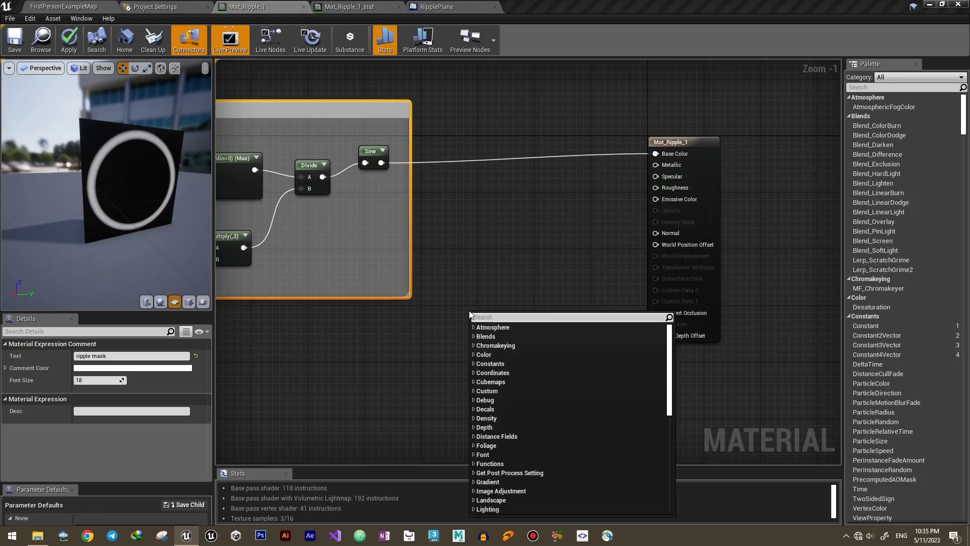
{"action": "type", "text": "vectex no"}
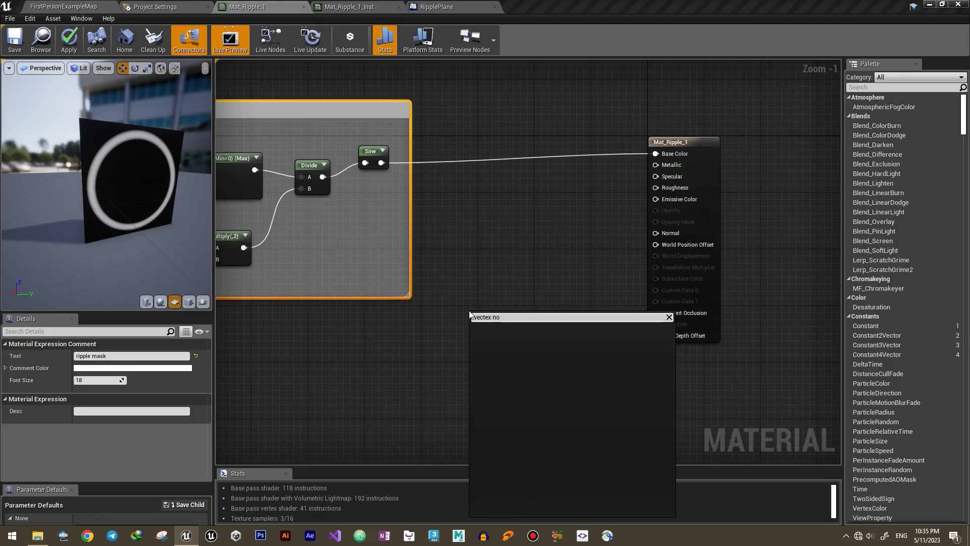
{"action": "type", "text": "x"}
{"action": "key", "text": "BackSpace"}
{"action": "key", "text": "BackSpace"}
{"action": "key", "text": "BackSpace"}
{"action": "key", "text": "BackSpace"}
{"action": "type", "text": "rtex"}
{"action": "left_click", "coordinate": [512, 445]}
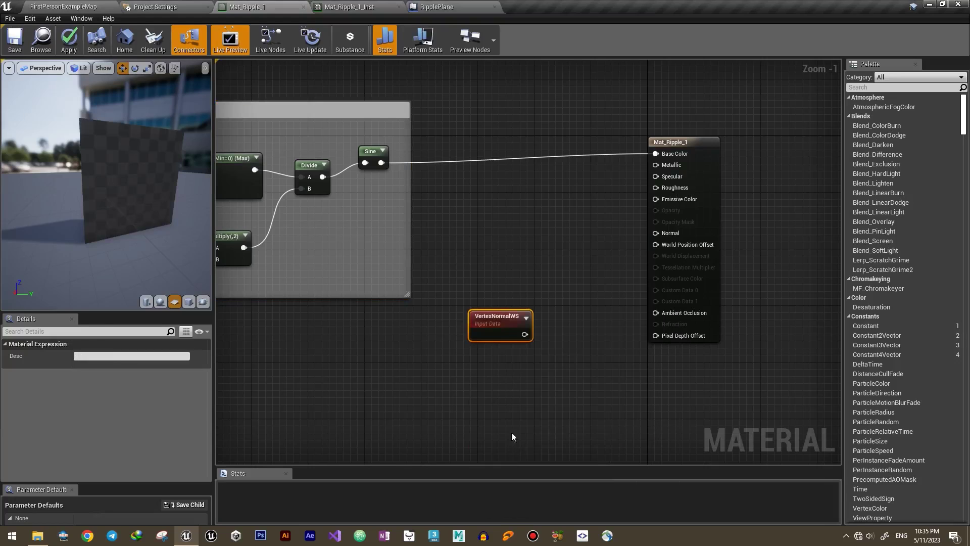
{"action": "left_click_drag", "start_coordinate": [380, 163], "coordinate": [434, 174]}
{"action": "left_click_drag", "start_coordinate": [546, 199], "coordinate": [545, 199]}
{"action": "type", "text": "*"}
{"action": "left_click", "coordinate": [552, 226]}
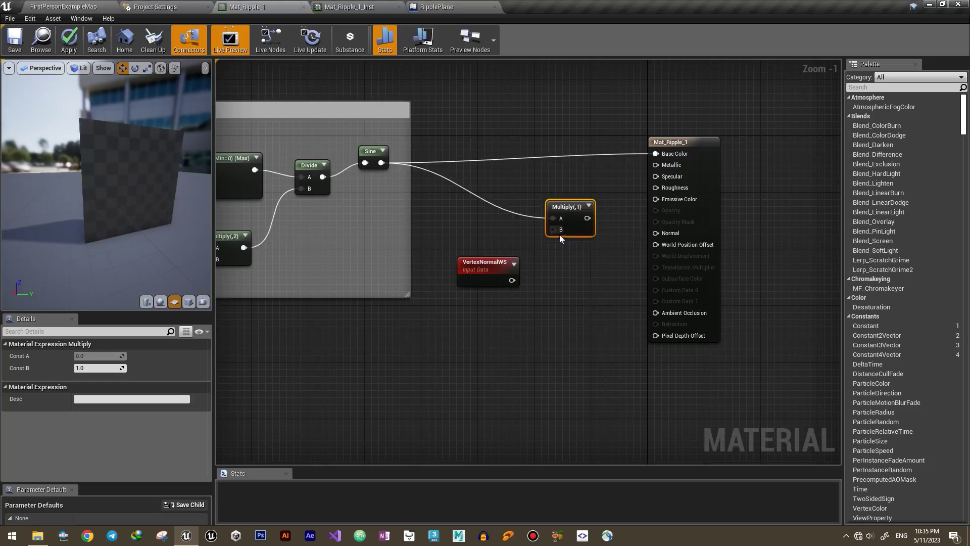
{"action": "left_click_drag", "start_coordinate": [512, 280], "coordinate": [655, 245]}
{"action": "left_click_drag", "start_coordinate": [581, 225], "coordinate": [582, 232]}
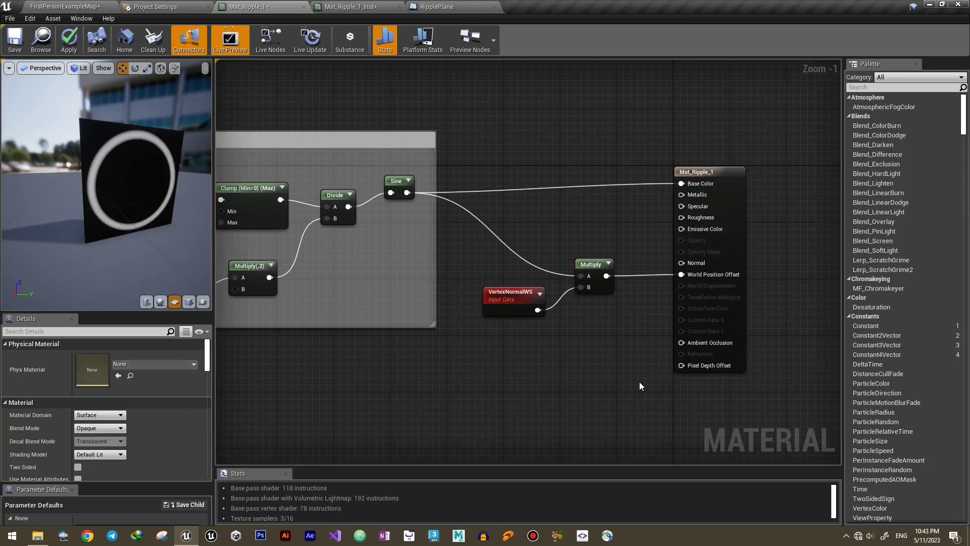
Scale the offset by a constant 30 with a second Multiply before World Position Offset
{"action": "right_click_drag", "start_coordinate": [585, 364], "coordinate": [536, 338]}
{"action": "right_click", "coordinate": [535, 337]}
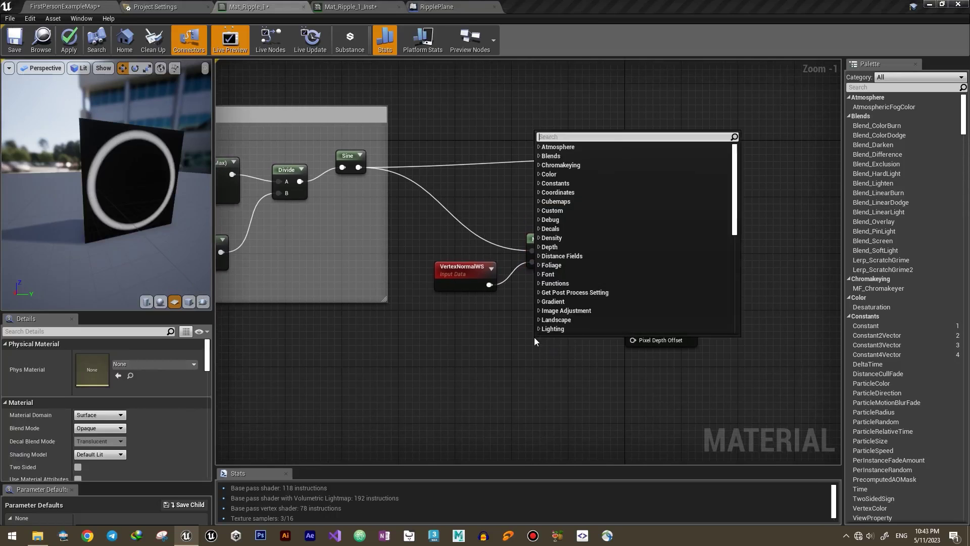
{"action": "type", "text": "mult"}
{"action": "key", "text": "Return"}
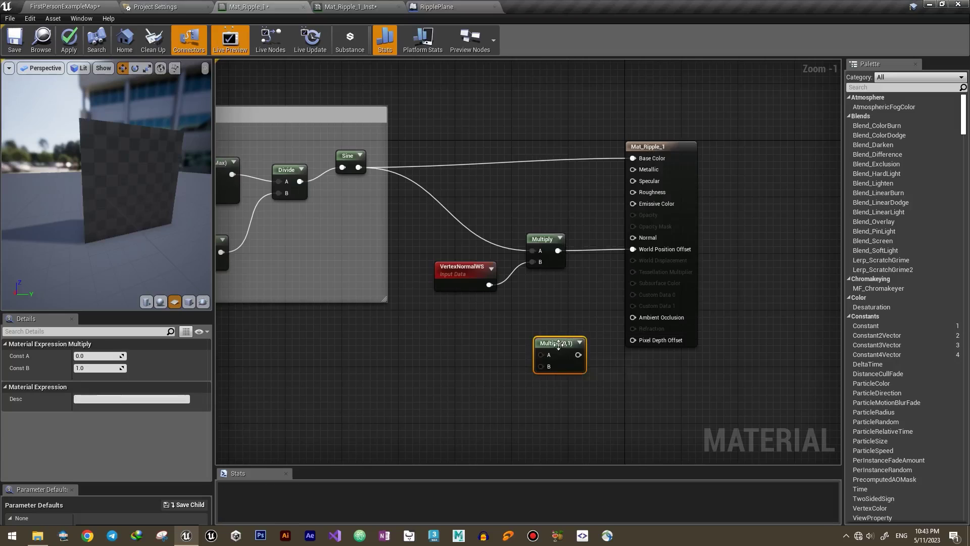
{"action": "left_click_drag", "start_coordinate": [540, 339], "coordinate": [481, 383]}
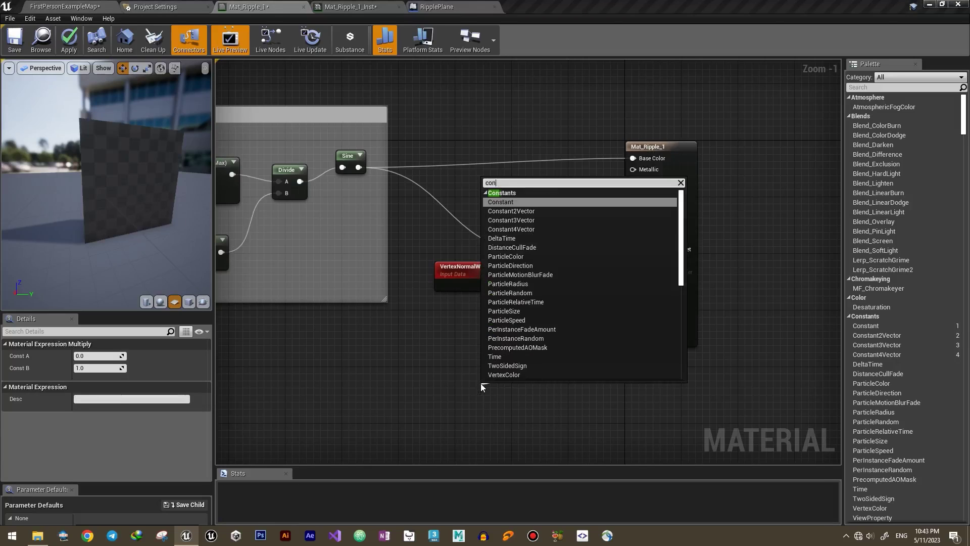
{"action": "key", "text": "Return"}
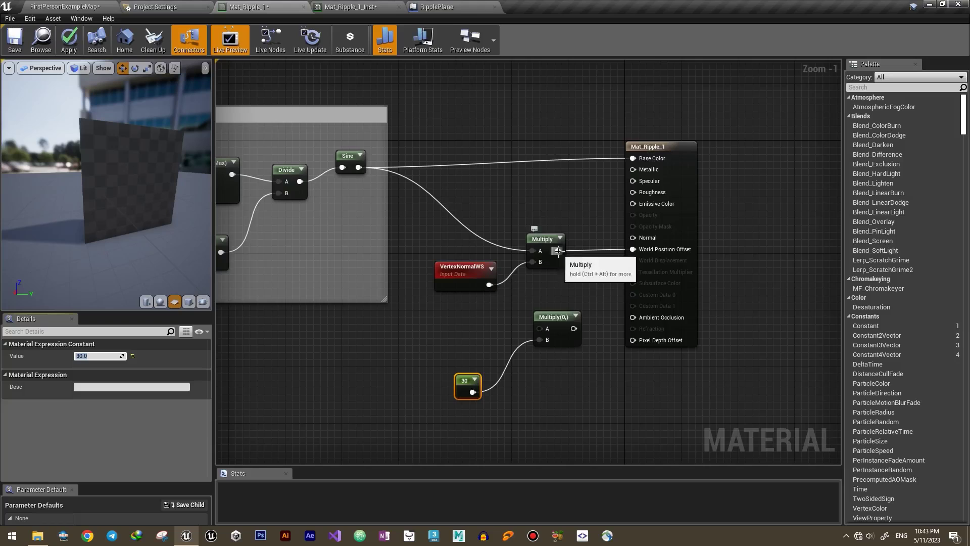
{"action": "left_click_drag", "start_coordinate": [557, 250], "coordinate": [632, 249]}
{"action": "left_click_drag", "start_coordinate": [645, 151], "coordinate": [729, 158]}
{"action": "left_click_drag", "start_coordinate": [588, 282], "coordinate": [623, 253]}
{"action": "left_click_drag", "start_coordinate": [469, 379], "coordinate": [574, 294]}
{"action": "right_click_drag", "start_coordinate": [627, 176], "coordinate": [574, 259]}
Replace the sine on Base Color with a teal Constant3Vector colour
{"action": "left_click", "coordinate": [665, 248], "text": "alt"}
{"action": "right_click", "coordinate": [521, 195]}
{"action": "type", "text": "cons"}
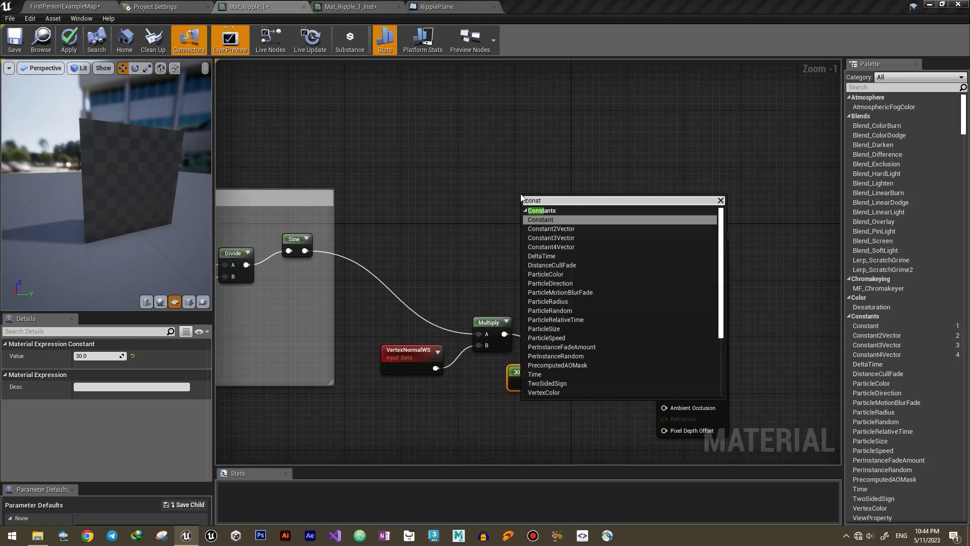
{"action": "type", "text": "t"}
{"action": "left_click", "coordinate": [551, 237]}
{"action": "left_click", "coordinate": [152, 356]}
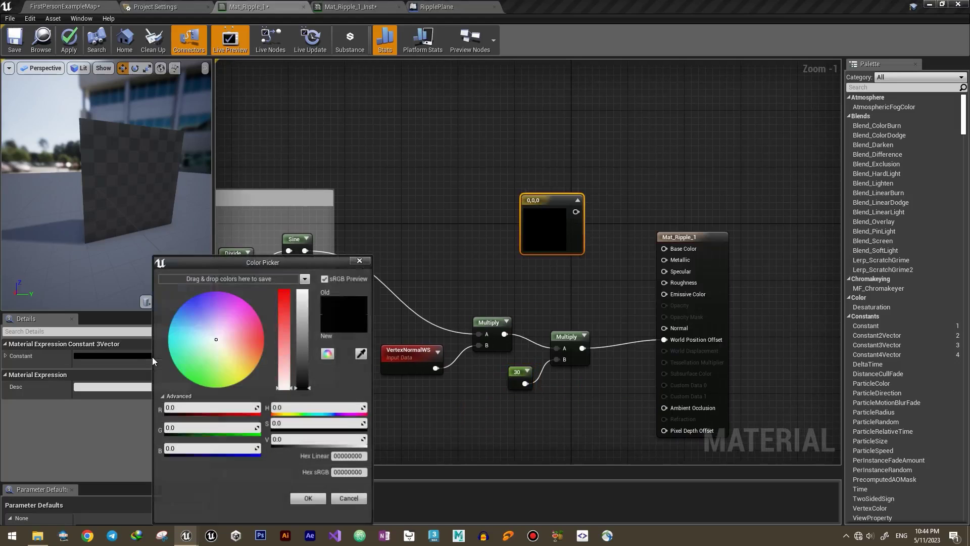
{"action": "left_click", "coordinate": [173, 350]}
{"action": "left_click_drag", "start_coordinate": [302, 387], "coordinate": [302, 328]}
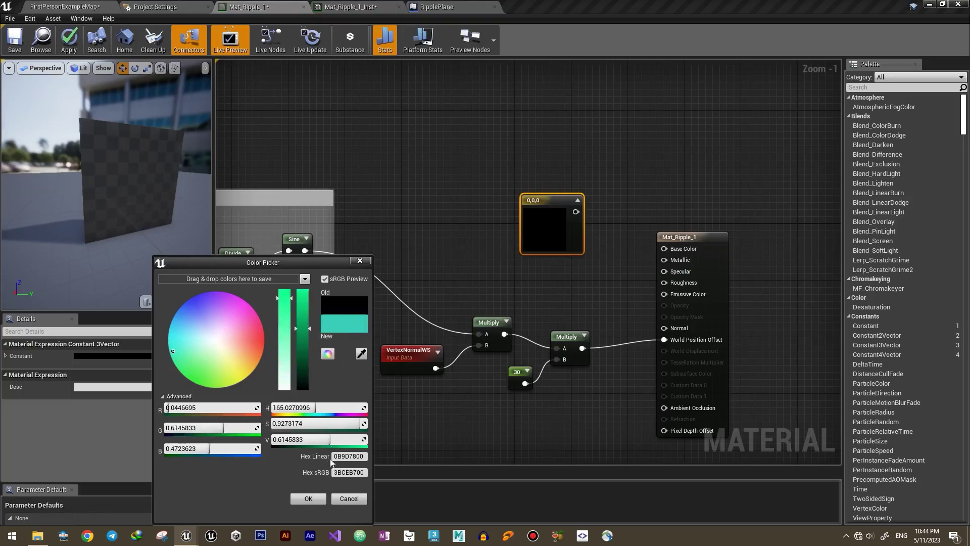
{"action": "left_click", "coordinate": [308, 498]}
{"action": "left_click_drag", "start_coordinate": [580, 212], "coordinate": [666, 251]}
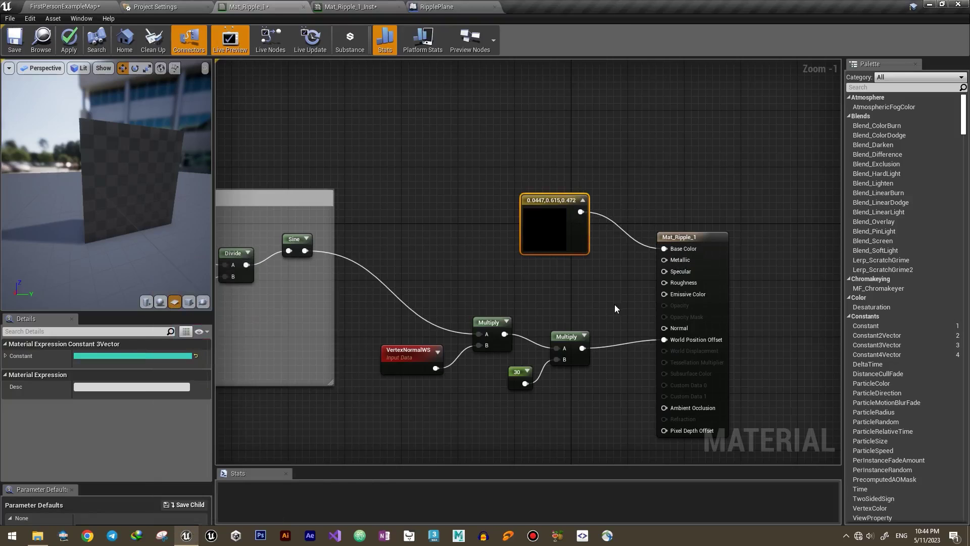
{"action": "left_click", "coordinate": [69, 42]}
{"action": "left_click", "coordinate": [436, 7]}
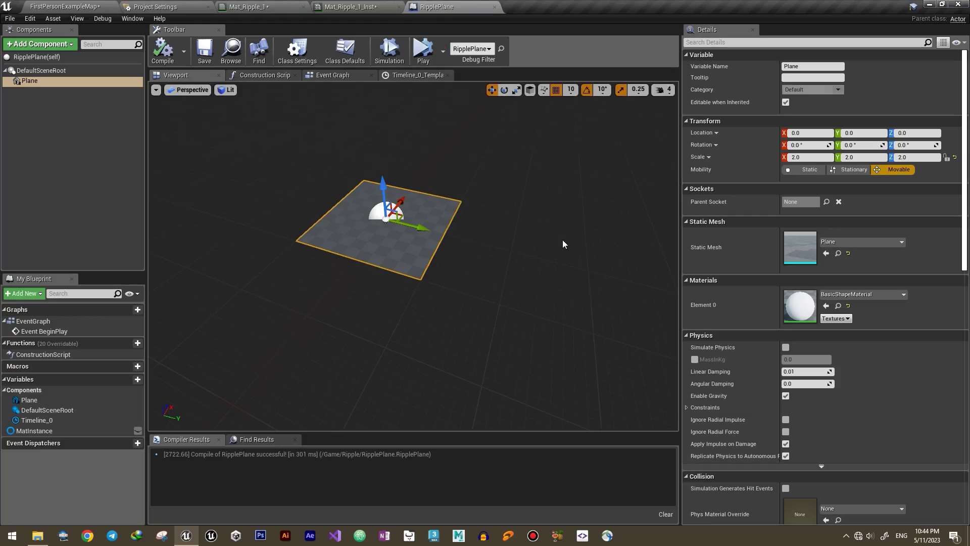
Set the Plane's static mesh to ripple-plane, scale it to 4, and compile
{"action": "left_click", "coordinate": [837, 245]}
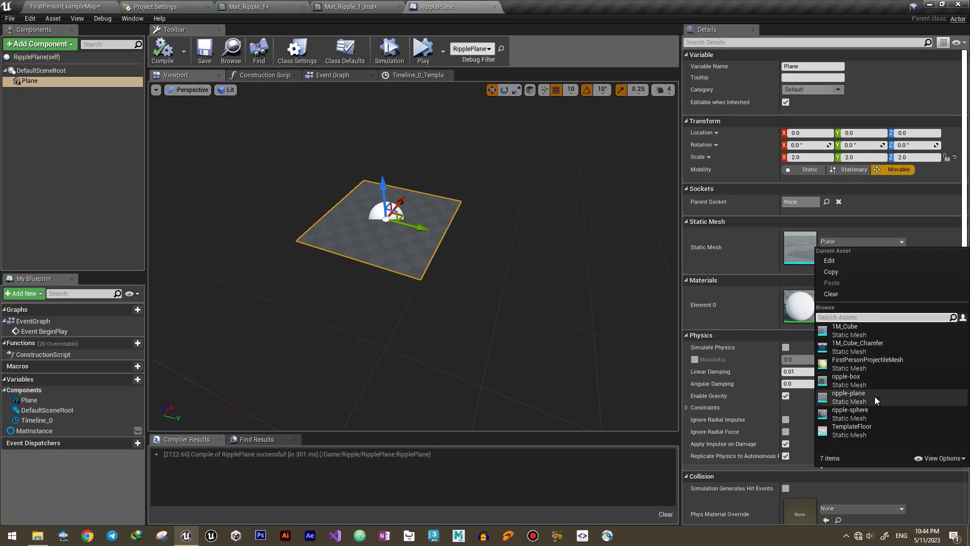
{"action": "left_click", "coordinate": [853, 397]}
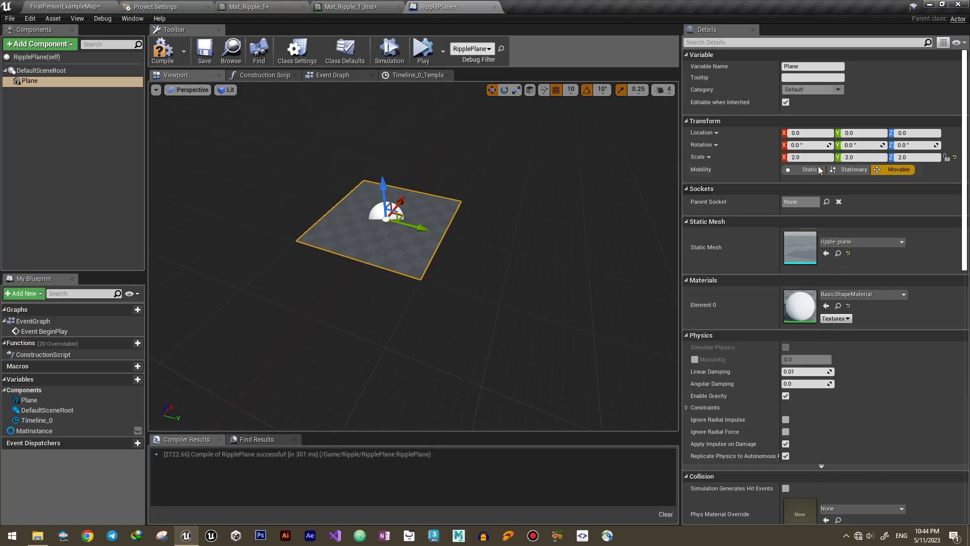
{"action": "type", "text": "4"}
{"action": "key", "text": "Tab"}
{"action": "type", "text": "4"}
{"action": "key", "text": "Tab"}
{"action": "type", "text": "4"}
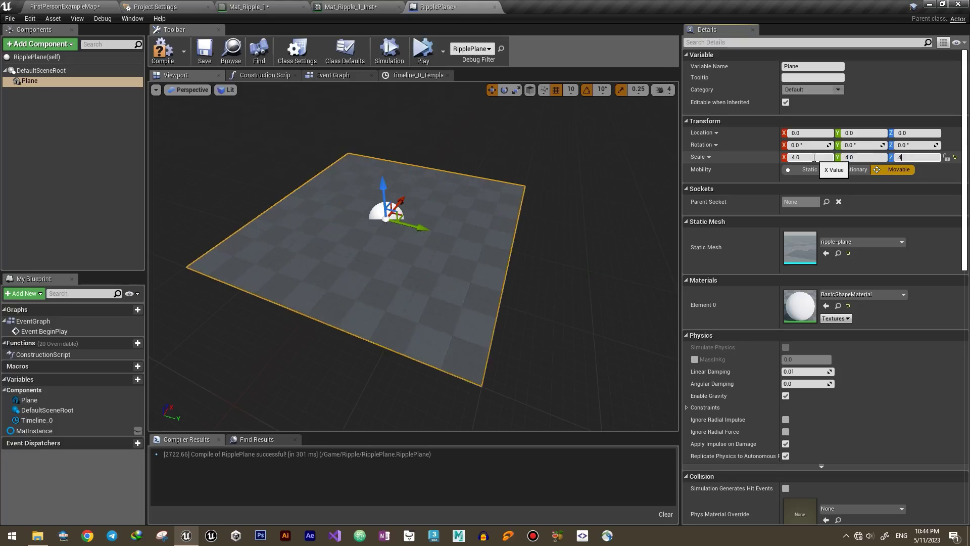
{"action": "left_click", "coordinate": [163, 50]}
Save all modified assets from the level editor
{"action": "left_click", "coordinate": [88, 8]}
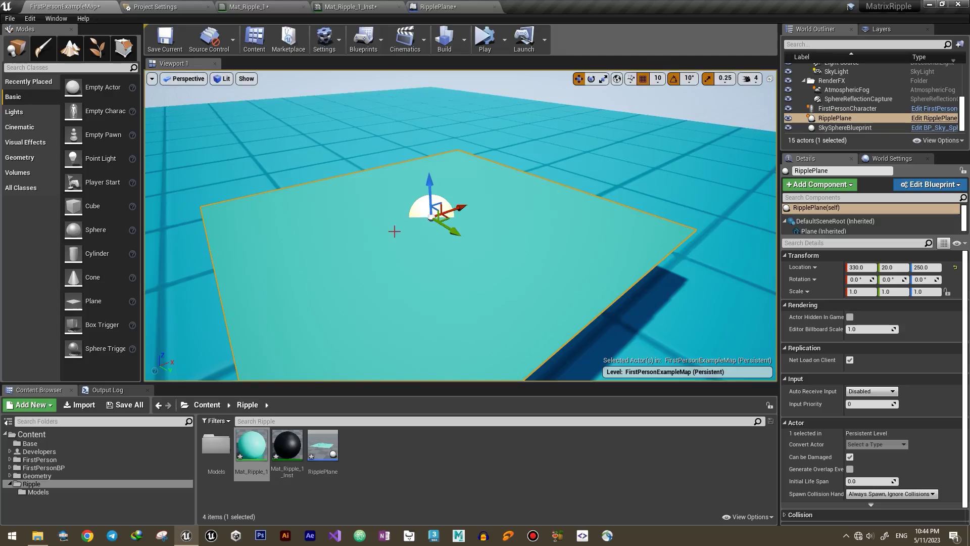
{"action": "key", "text": "ctrl+shift+s"}
{"action": "right_click_drag", "start_coordinate": [524, 216], "coordinate": [518, 260]}
Play-test the level, walking the player up to the teal rippling plane
{"action": "left_click", "coordinate": [487, 48]}
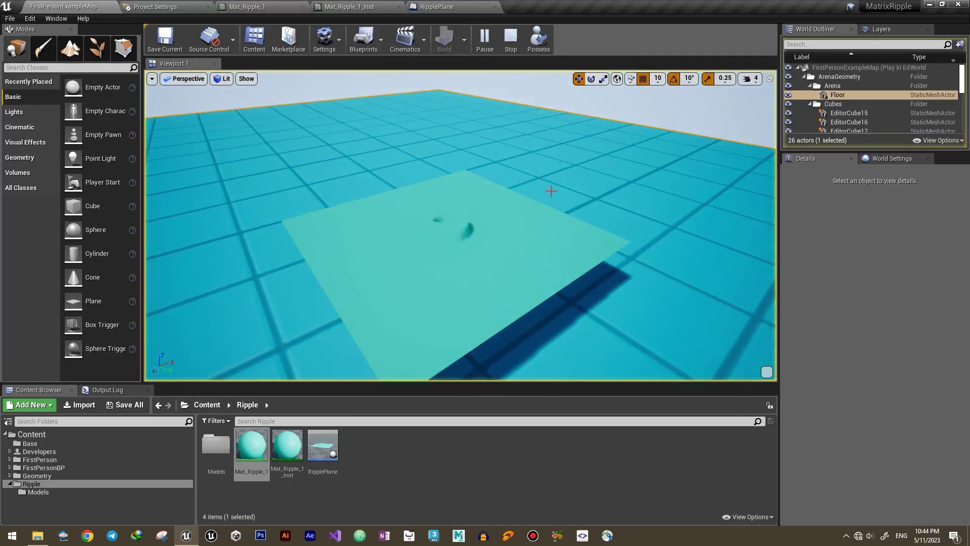
{"action": "right_click_drag", "start_coordinate": [555, 198], "coordinate": [491, 220]}
{"action": "key", "text": "d"}
{"action": "key", "text": "w"}
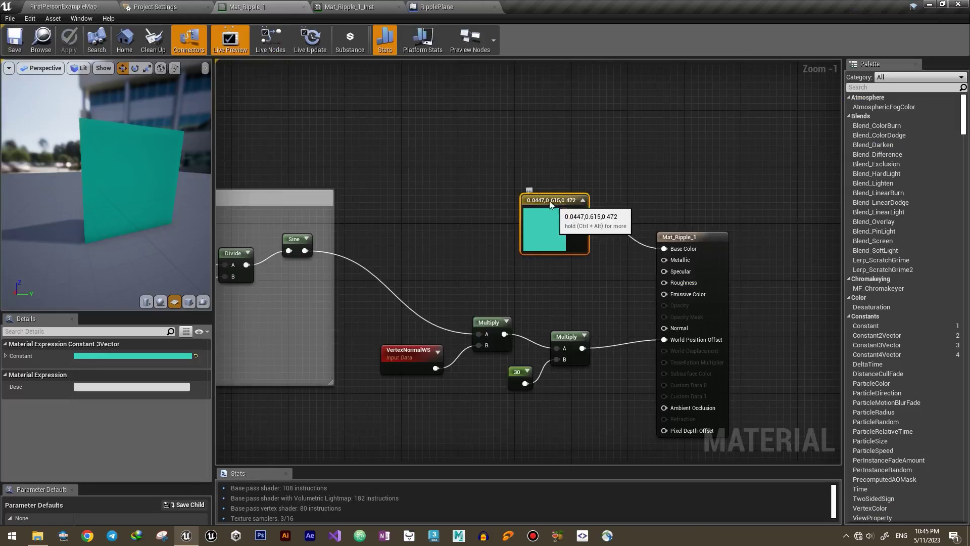
{"action": "left_click_drag", "start_coordinate": [547, 203], "coordinate": [511, 183]}
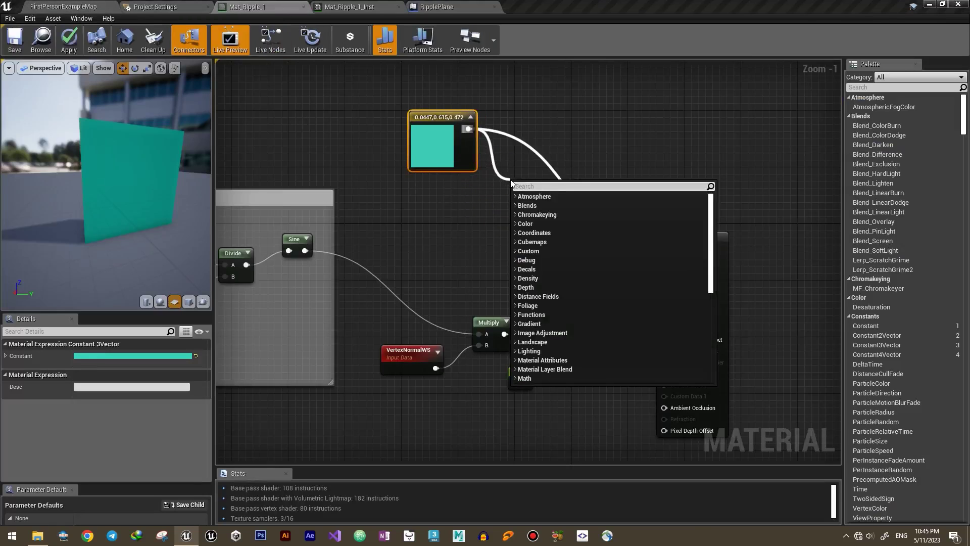
Add a Multiply node and a Texture Sample node beside the teal colour
{"action": "type", "text": "multiply"}
{"action": "left_click", "coordinate": [530, 206]}
{"action": "right_click", "coordinate": [439, 249]}
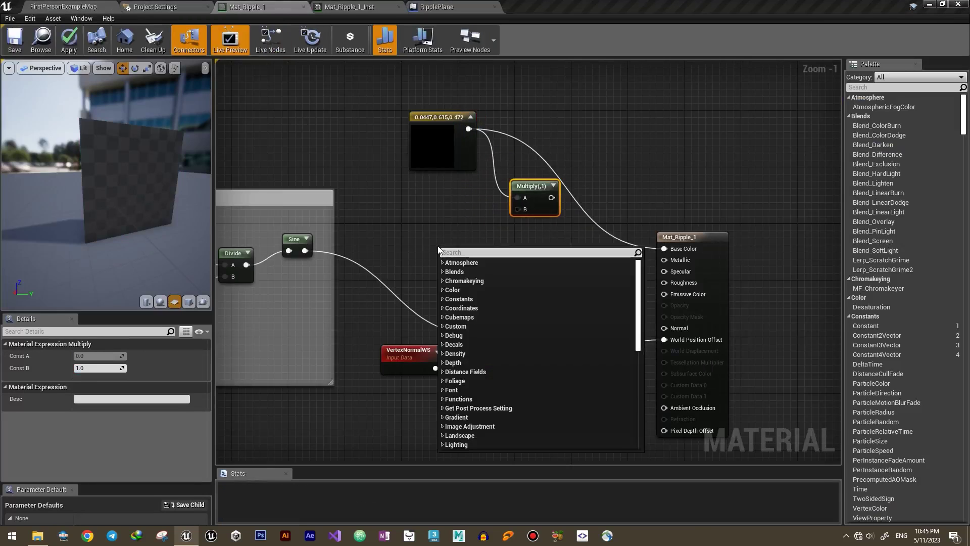
{"action": "type", "text": "texture"}
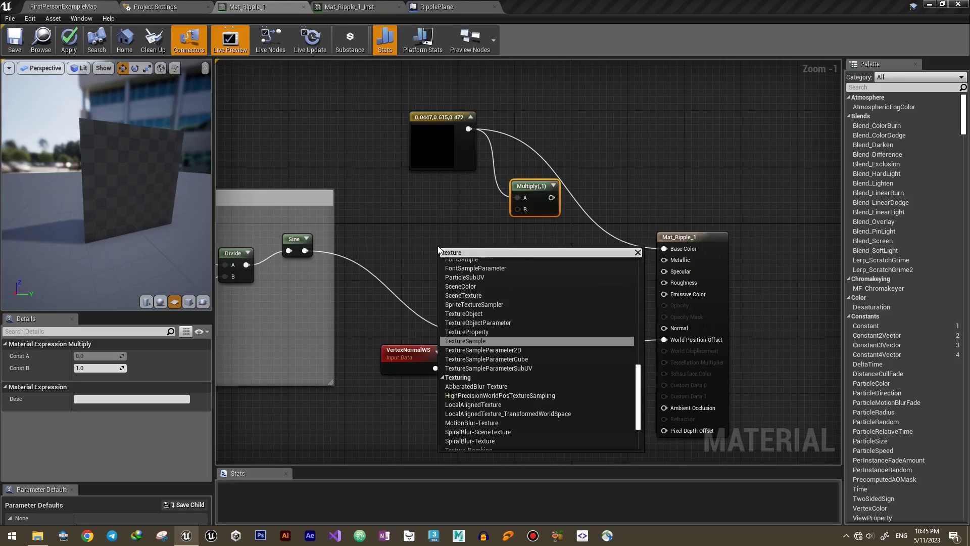
{"action": "left_click", "coordinate": [465, 341]}
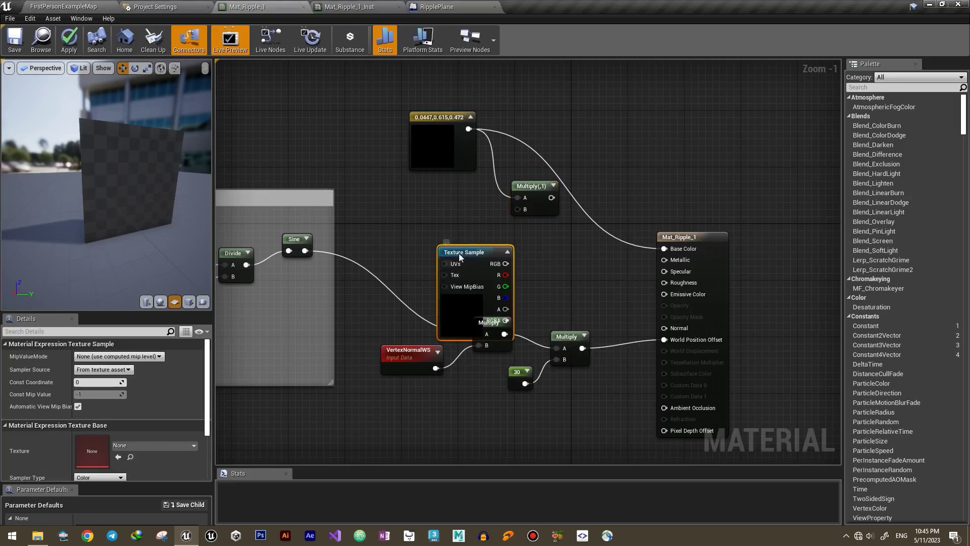
{"action": "left_click_drag", "start_coordinate": [456, 252], "coordinate": [420, 187]}
Assign Tiles_1 to the Texture Sample and multiply it with the teal colour
{"action": "left_click", "coordinate": [145, 445]}
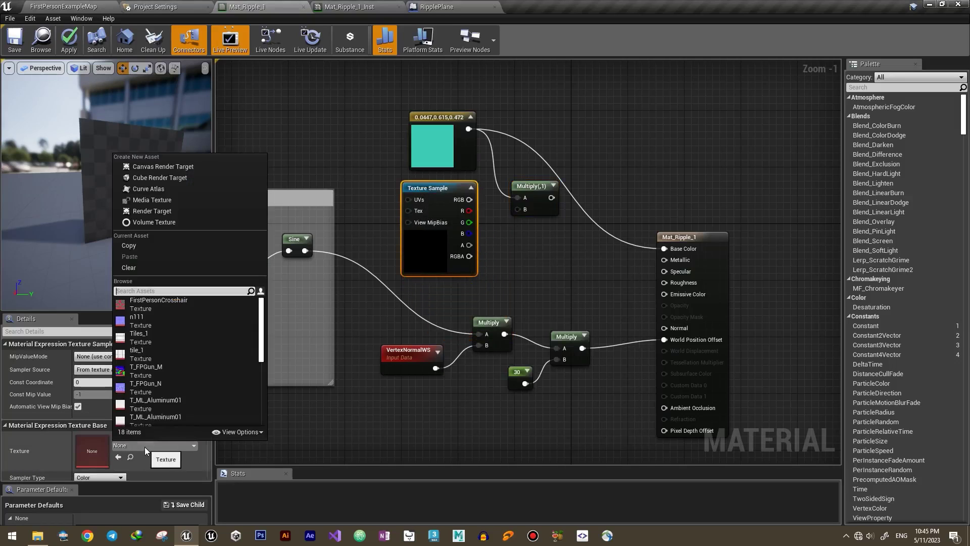
{"action": "scroll", "coordinate": [257, 362], "scroll_direction": "down", "scroll_amount": 3}
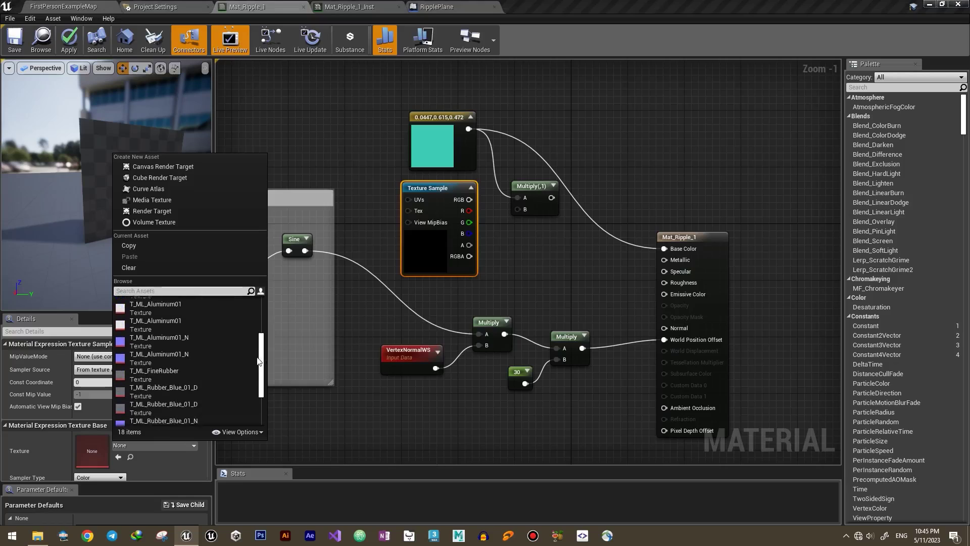
{"action": "left_click_drag", "start_coordinate": [257, 360], "coordinate": [259, 332]}
{"action": "left_click", "coordinate": [131, 310]}
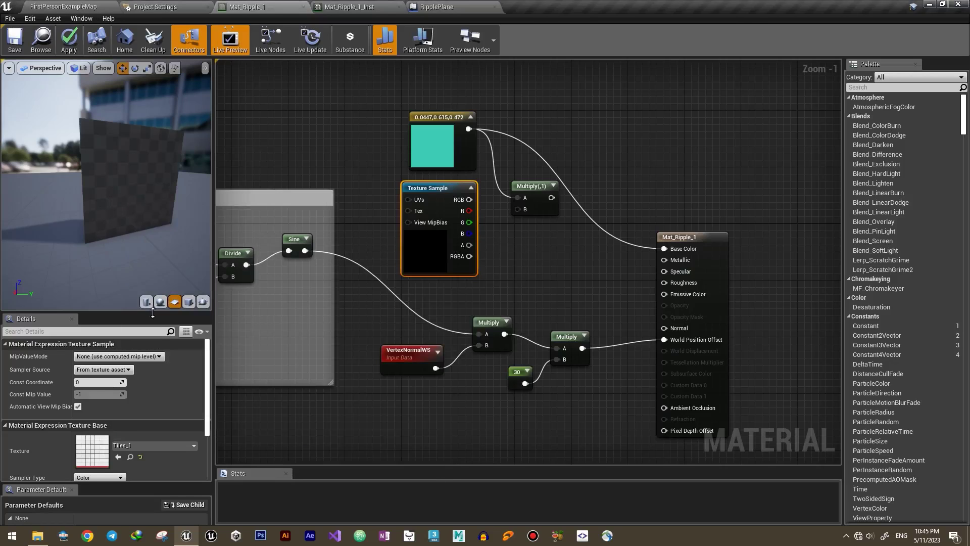
{"action": "left_click_drag", "start_coordinate": [470, 200], "coordinate": [664, 249]}
Simulate FirstPersonExampleMap, watch rings ripple across the tiled teal plane, then stop
{"action": "left_click_drag", "start_coordinate": [122, 171], "coordinate": [86, 171]}
{"action": "left_click", "coordinate": [117, 8]}
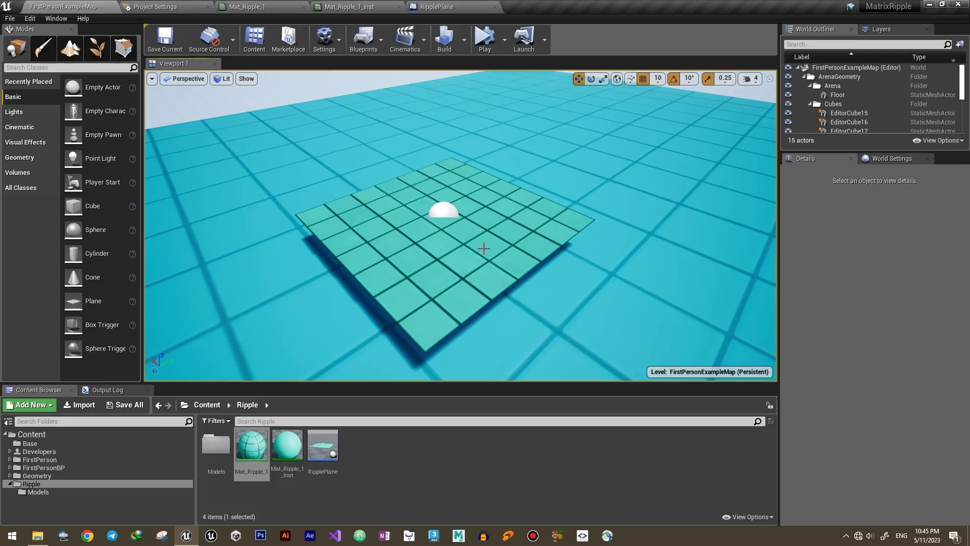
{"action": "left_click", "coordinate": [486, 42]}
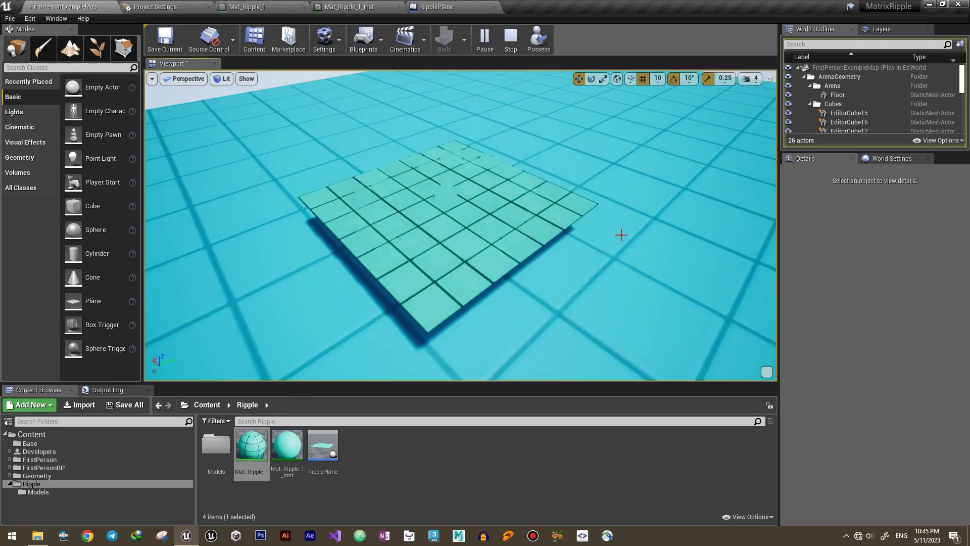
{"action": "left_click", "coordinate": [508, 43]}
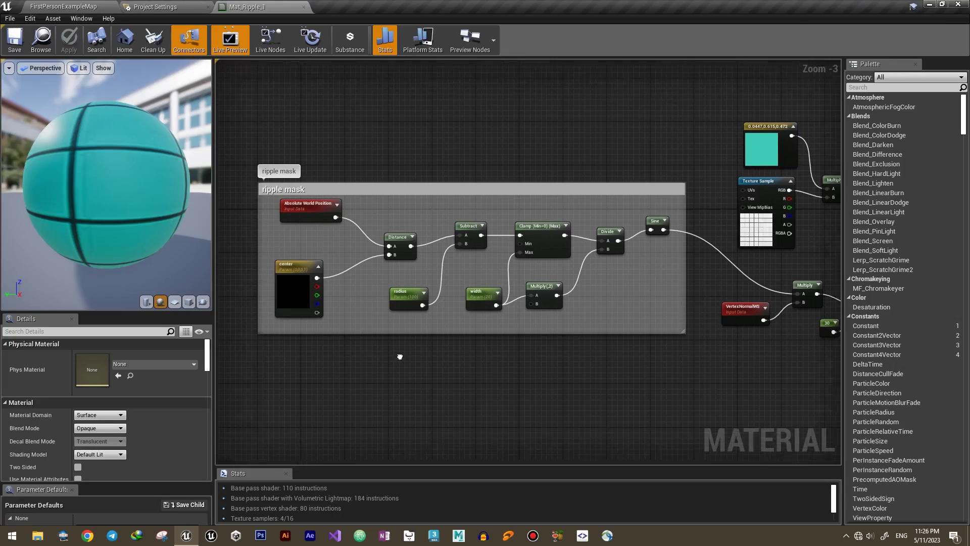
Make room below the ripple mask and add a Constant converted to a parameter named lerp
{"action": "scroll", "coordinate": [408, 328], "scroll_direction": "up", "scroll_amount": 1}
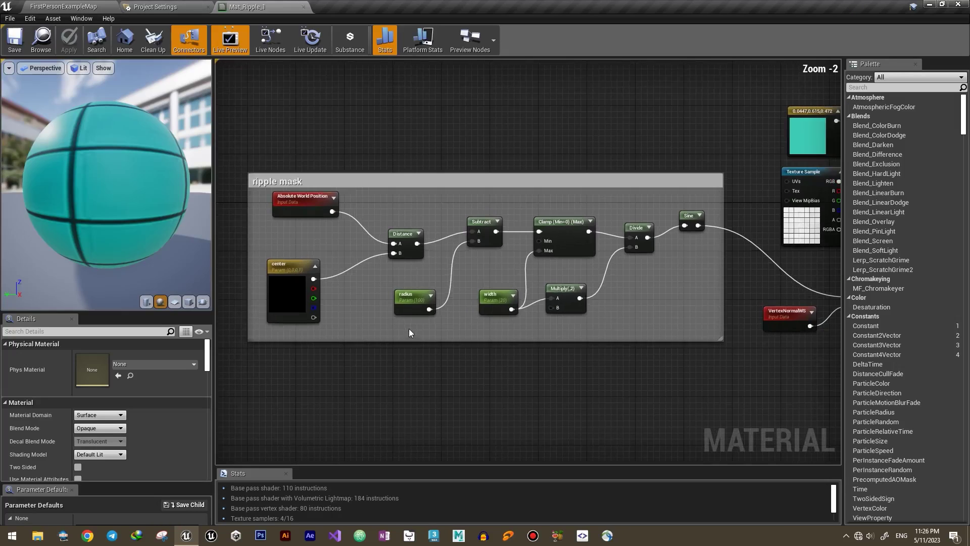
{"action": "left_click_drag", "start_coordinate": [409, 342], "coordinate": [411, 392]}
{"action": "scroll", "coordinate": [410, 392], "scroll_direction": "up", "scroll_amount": 1}
{"action": "left_click_drag", "start_coordinate": [412, 296], "coordinate": [404, 350]}
{"action": "right_click", "coordinate": [379, 306]}
{"action": "type", "text": "constant"}
{"action": "key", "text": "Return"}
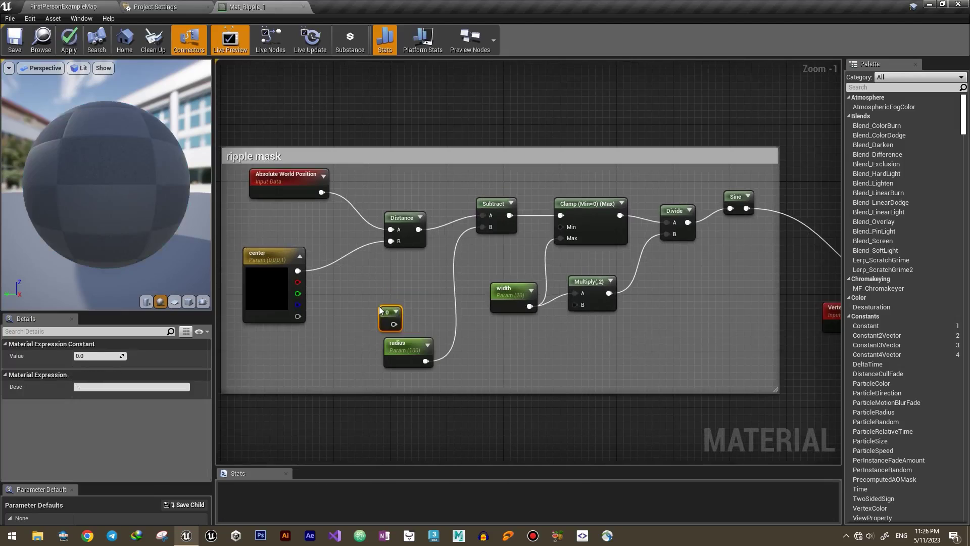
{"action": "right_click", "coordinate": [384, 310]}
{"action": "left_click", "coordinate": [399, 313]}
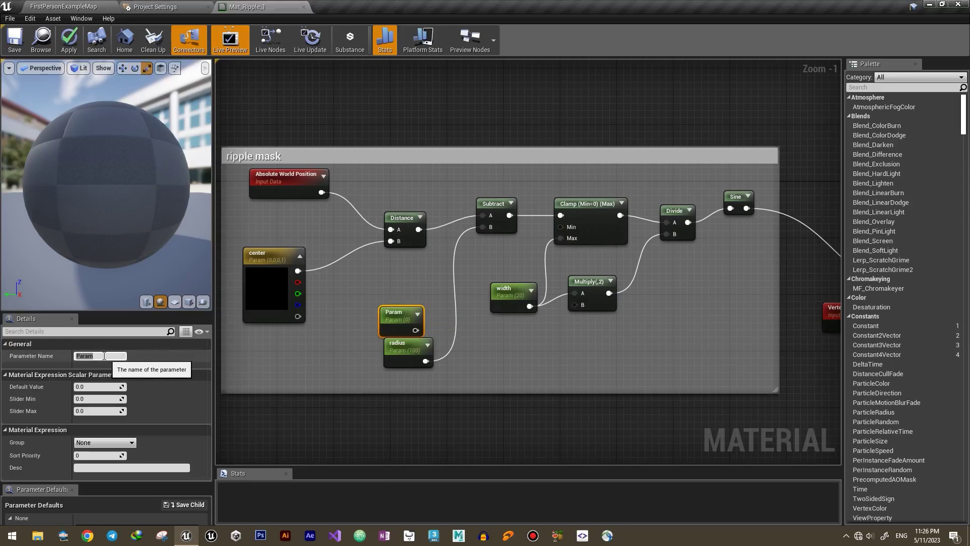
{"action": "left_click", "coordinate": [98, 410]}
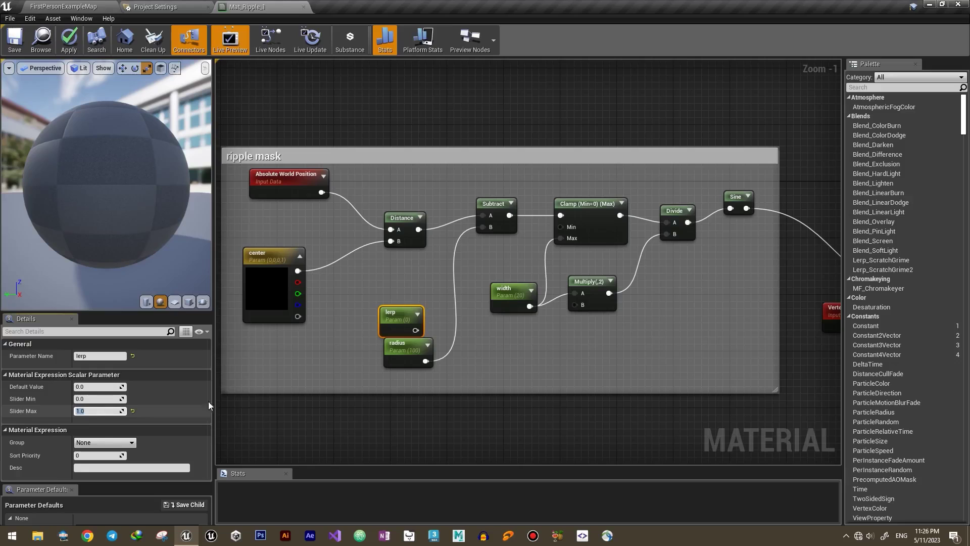
Multiply lerp by radius, feed the result into Subtract B, and apply the material
{"action": "left_click_drag", "start_coordinate": [390, 310], "coordinate": [450, 328]}
{"action": "type", "text": "multiply"}
{"action": "left_click", "coordinate": [469, 193]}
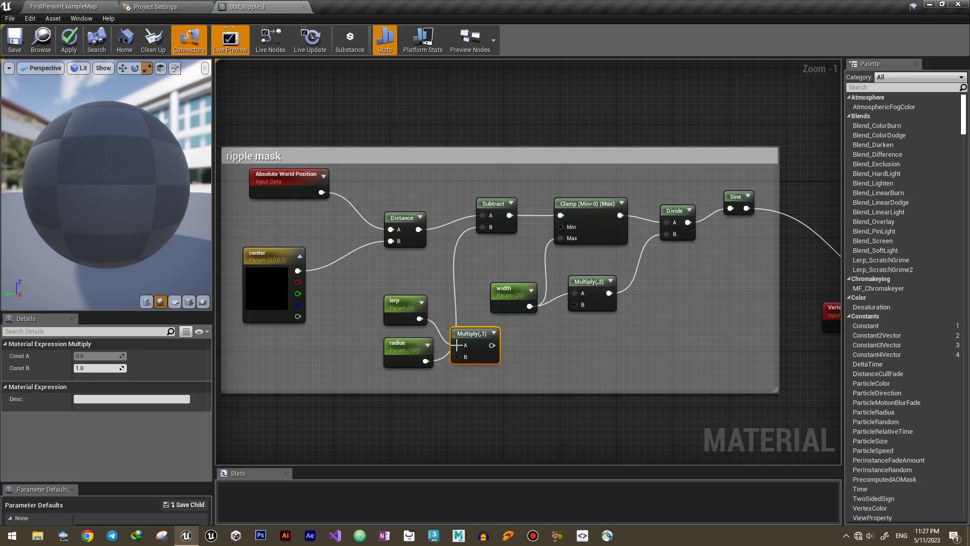
{"action": "left_click_drag", "start_coordinate": [425, 360], "coordinate": [357, 365]}
{"action": "left_click_drag", "start_coordinate": [465, 334], "coordinate": [483, 227]}
{"action": "left_click_drag", "start_coordinate": [434, 315], "coordinate": [420, 329]}
{"action": "left_click_drag", "start_coordinate": [360, 312], "coordinate": [366, 319]}
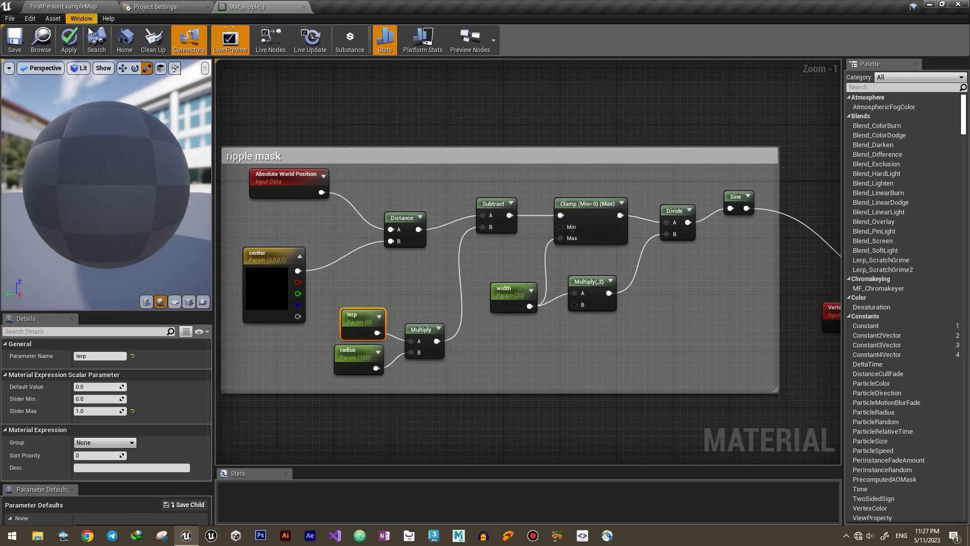
{"action": "left_click", "coordinate": [69, 42]}
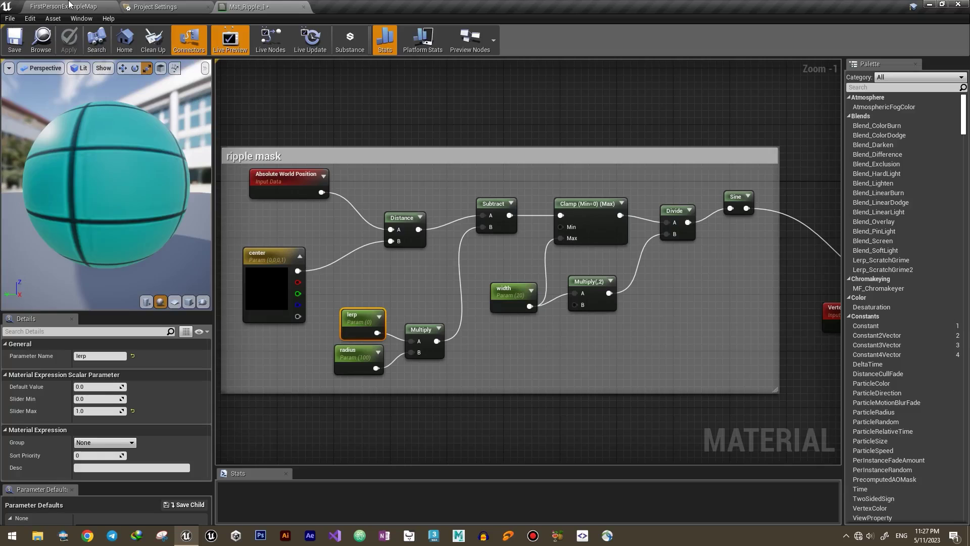
{"action": "left_click", "coordinate": [69, 6]}
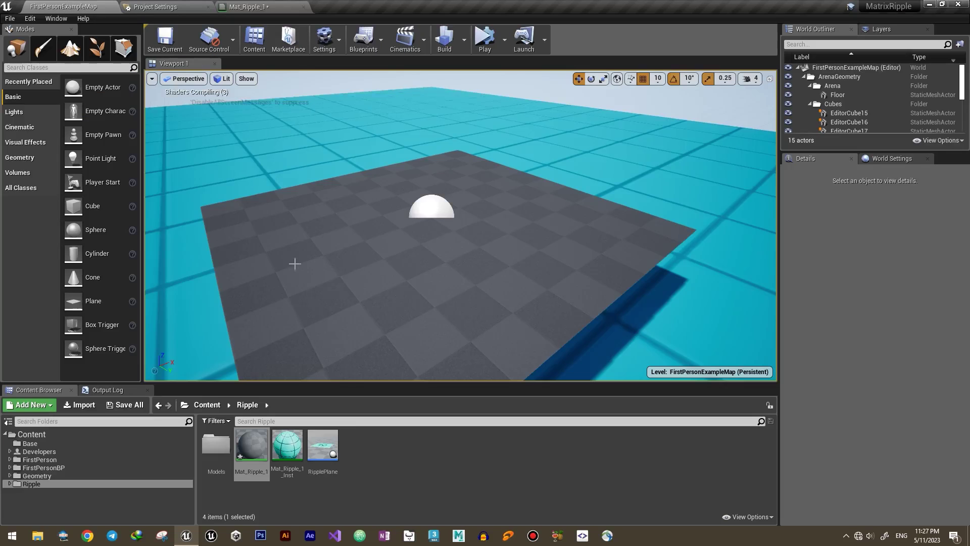
Edit Timeline_0's end key at 3.0 so it ramps 0 to 1, then compile RipplePlane
{"action": "double_click", "coordinate": [323, 444]}
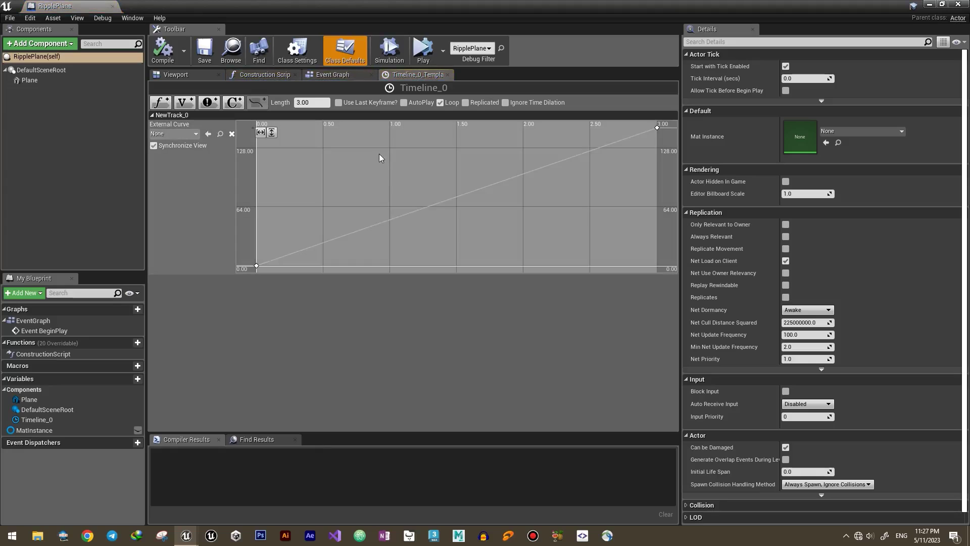
{"action": "scroll", "coordinate": [379, 156], "scroll_direction": "down", "scroll_amount": 3}
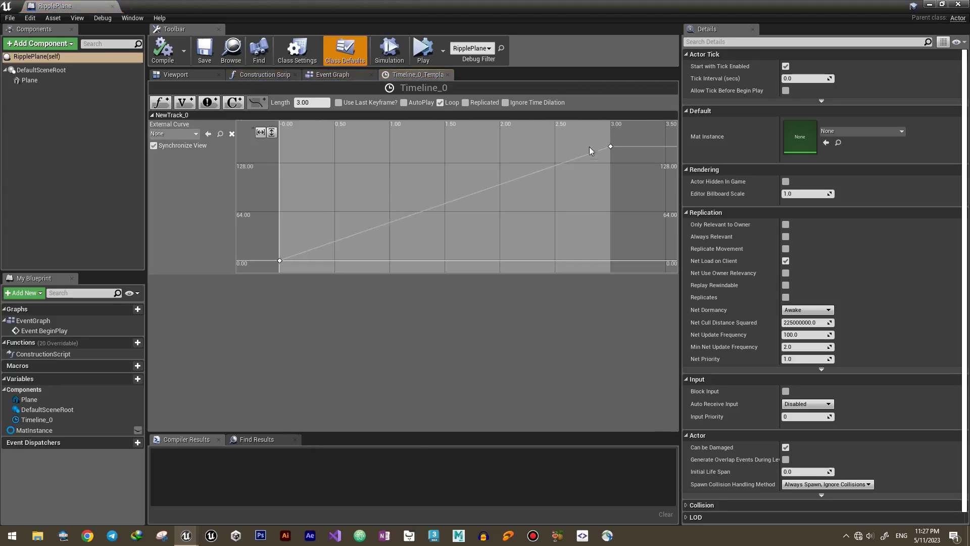
{"action": "left_click", "coordinate": [610, 146]}
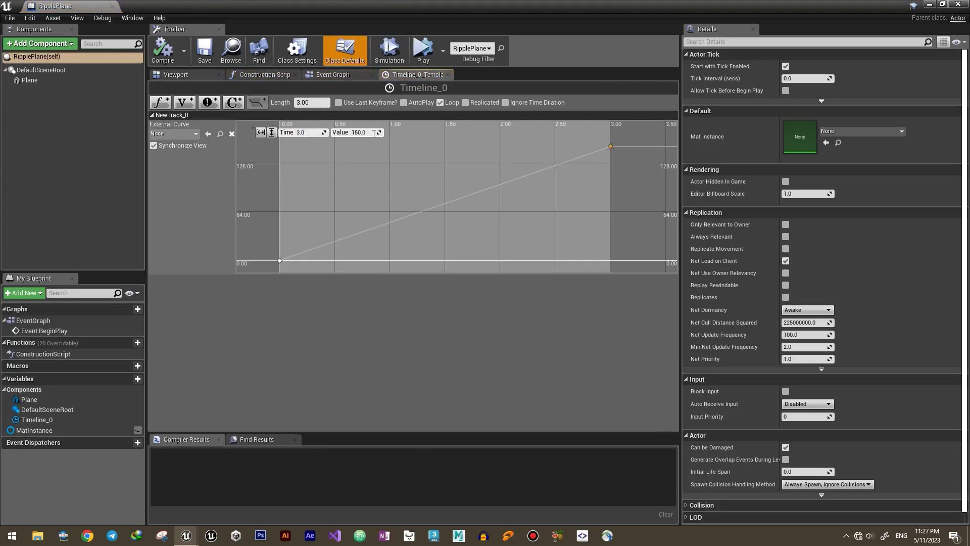
{"action": "left_click", "coordinate": [271, 133]}
{"action": "left_click", "coordinate": [162, 50]}
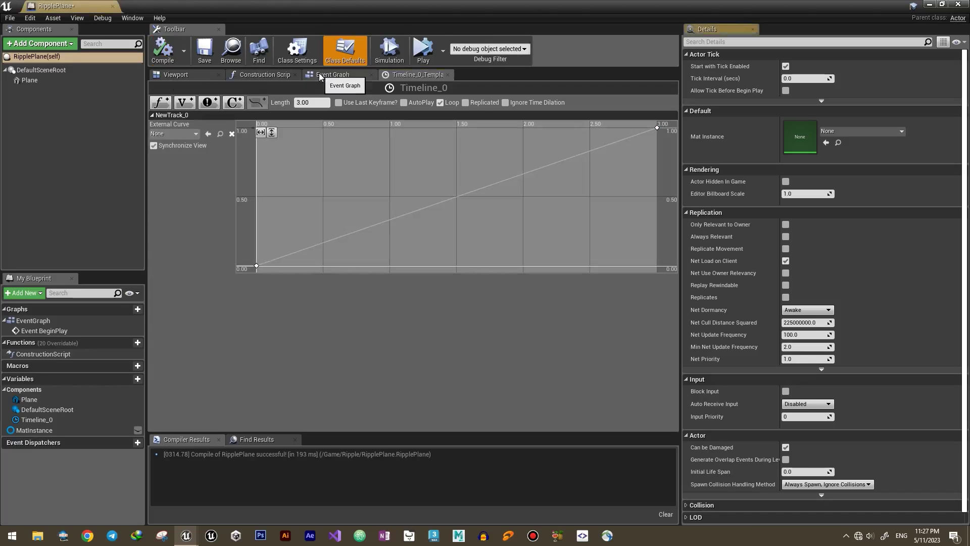
Set the Set Scalar Parameter Value's Parameter Name to lerp and save
{"action": "left_click", "coordinate": [321, 75]}
{"action": "right_click_drag", "start_coordinate": [393, 277], "coordinate": [371, 270]}
{"action": "left_click", "coordinate": [538, 232]}
{"action": "type", "text": "lerp"}
{"action": "key", "text": "Return"}
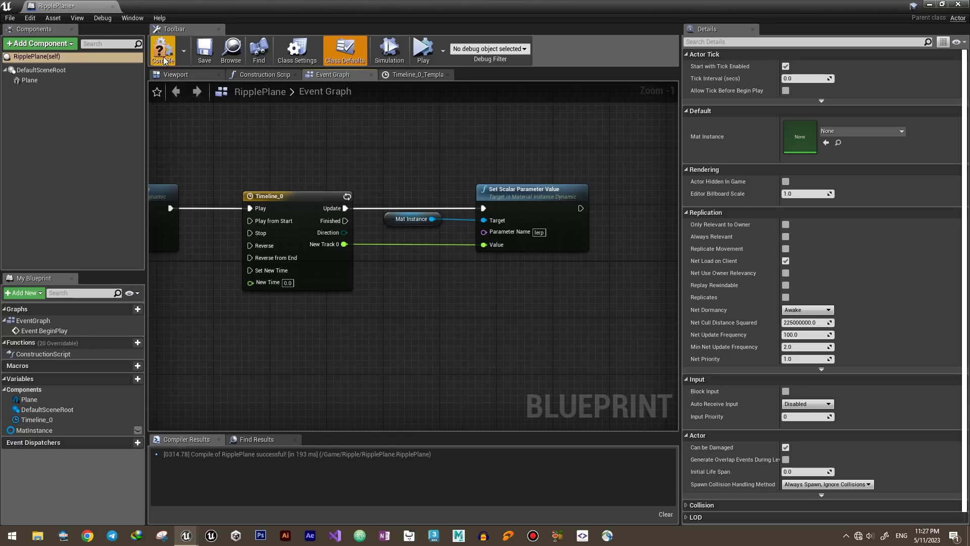
{"action": "left_click_drag", "start_coordinate": [58, 4], "coordinate": [397, 8]}
{"action": "key", "text": "ctrl+s"}
Watch the ripple rings spread across the tiled plane in the running level, then stop
{"action": "left_click", "coordinate": [93, 4]}
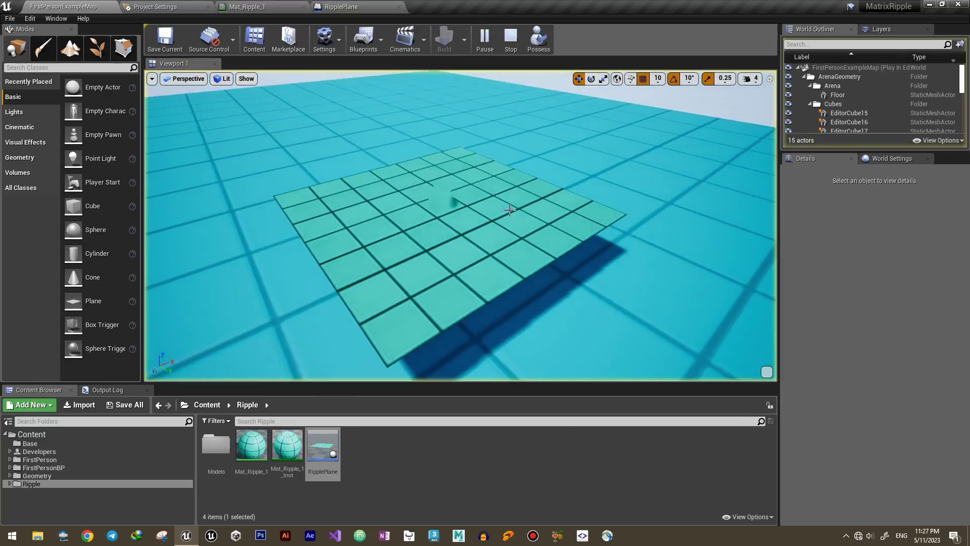
{"action": "right_click_drag", "start_coordinate": [519, 219], "coordinate": [525, 221]}
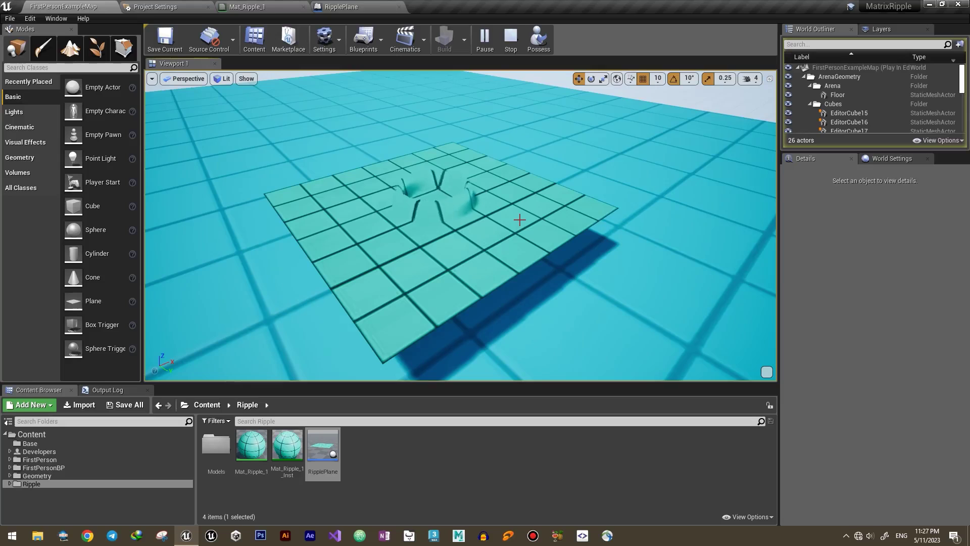
{"action": "left_click", "coordinate": [511, 36]}
Rotate RipplePlane's Plane component upright as a wall and scale it to 16
{"action": "double_click", "coordinate": [326, 446]}
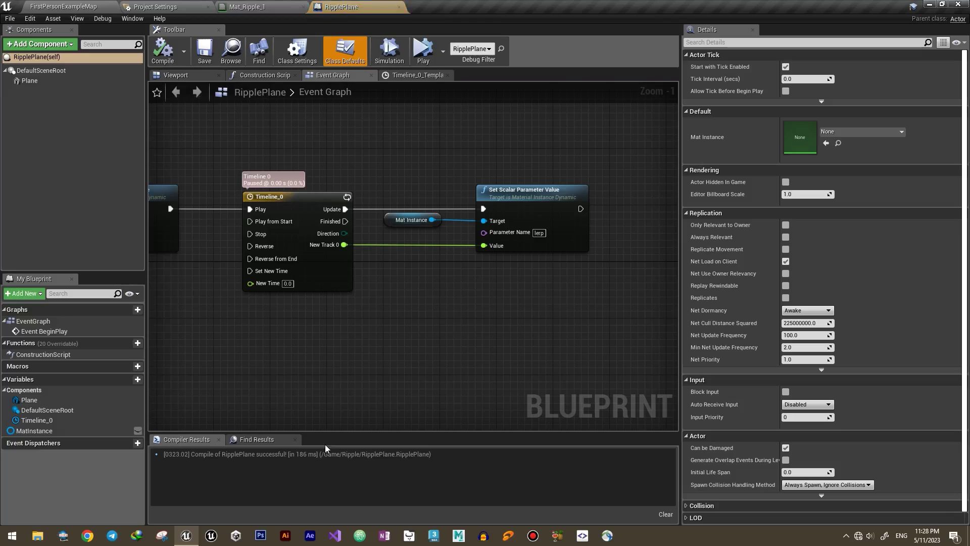
{"action": "left_click", "coordinate": [176, 75]}
{"action": "left_click", "coordinate": [29, 80]}
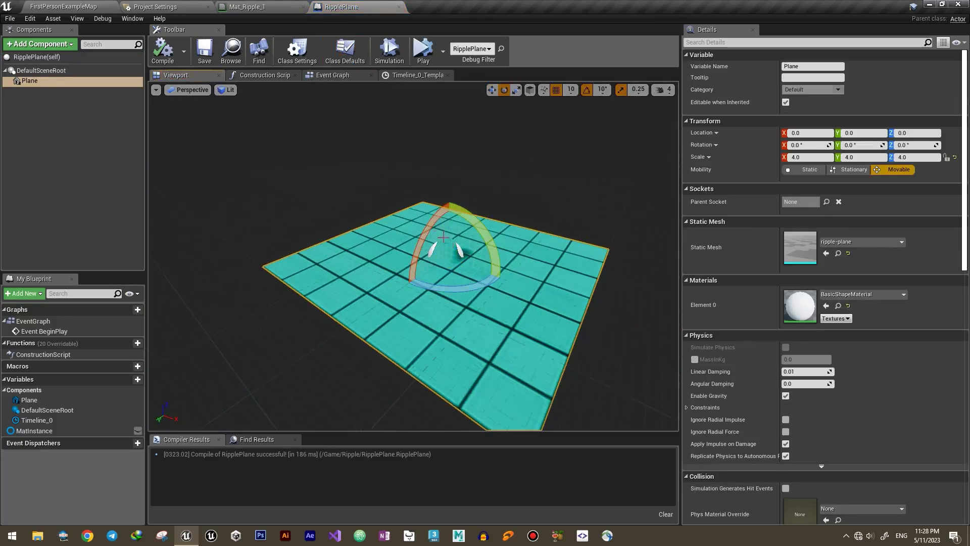
{"action": "right_click_drag", "start_coordinate": [422, 240], "coordinate": [510, 240]}
{"action": "left_click_drag", "start_coordinate": [348, 275], "coordinate": [359, 283]}
{"action": "left_click_drag", "start_coordinate": [417, 267], "coordinate": [401, 328]}
{"action": "type", "text": "16"}
{"action": "key", "text": "Return"}
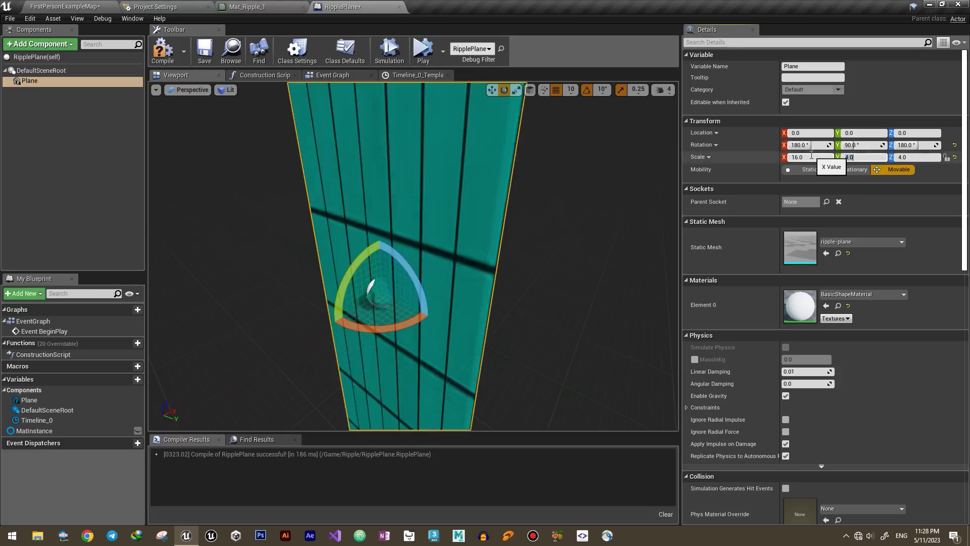
{"action": "scroll", "coordinate": [383, 191], "scroll_direction": "down", "scroll_amount": 5}
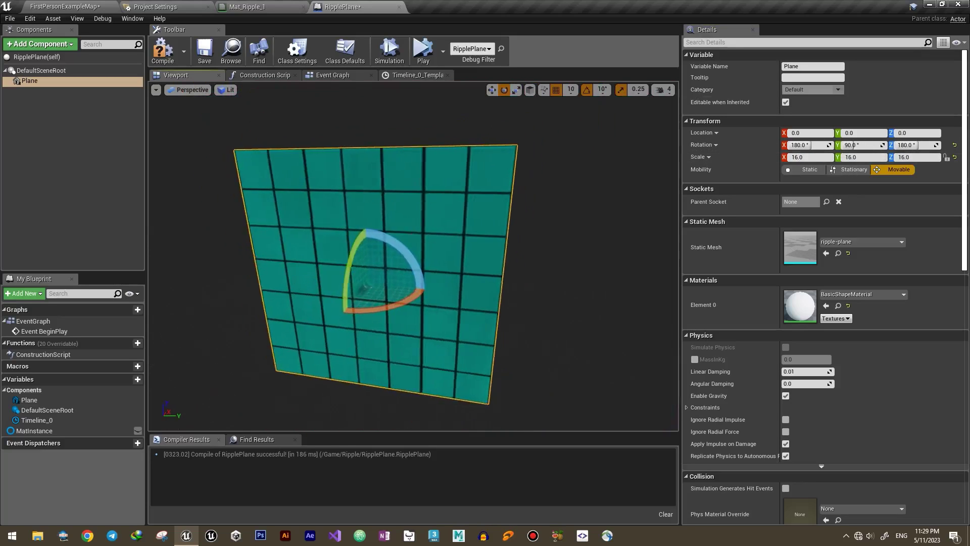
Raise the RipplePlane actor above the floor in the level
{"action": "left_click", "coordinate": [65, 6]}
{"action": "right_click_drag", "start_coordinate": [422, 203], "coordinate": [399, 203]}
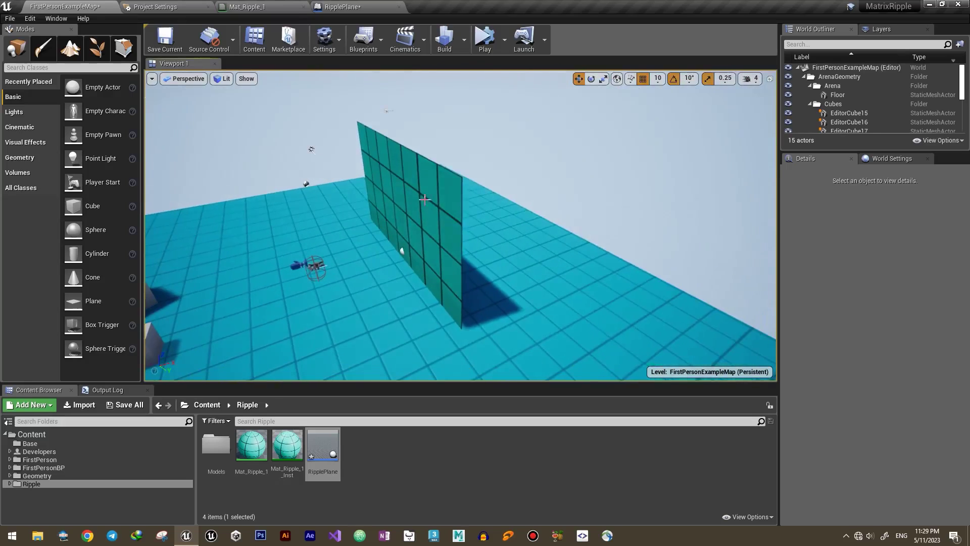
{"action": "left_click", "coordinate": [422, 203]}
{"action": "left_click_drag", "start_coordinate": [404, 217], "coordinate": [563, 128]}
Change the Plane component's scale to 20 and check the wall in the level
{"action": "left_click", "coordinate": [357, 5]}
{"action": "left_click", "coordinate": [811, 157]}
{"action": "type", "text": "20"}
{"action": "key", "text": "Return"}
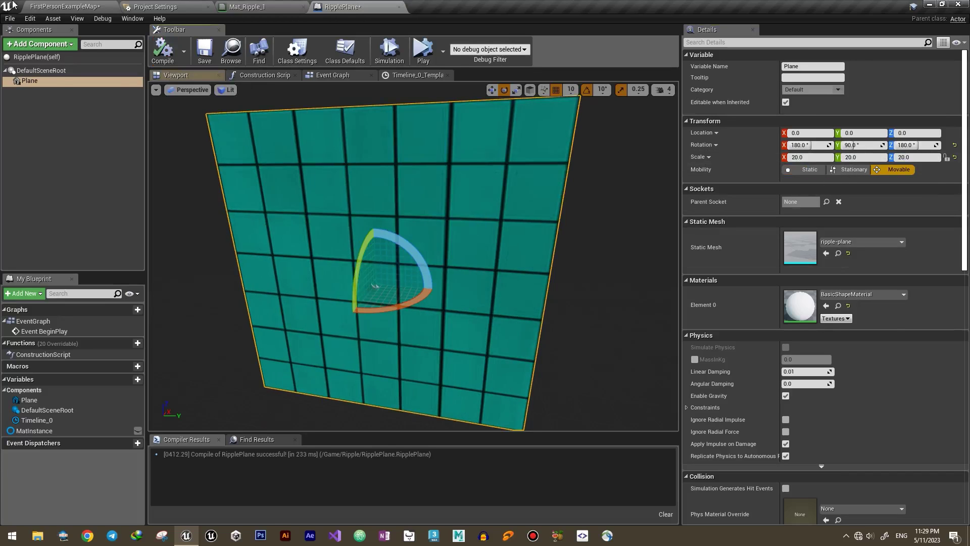
{"action": "left_click", "coordinate": [45, 6]}
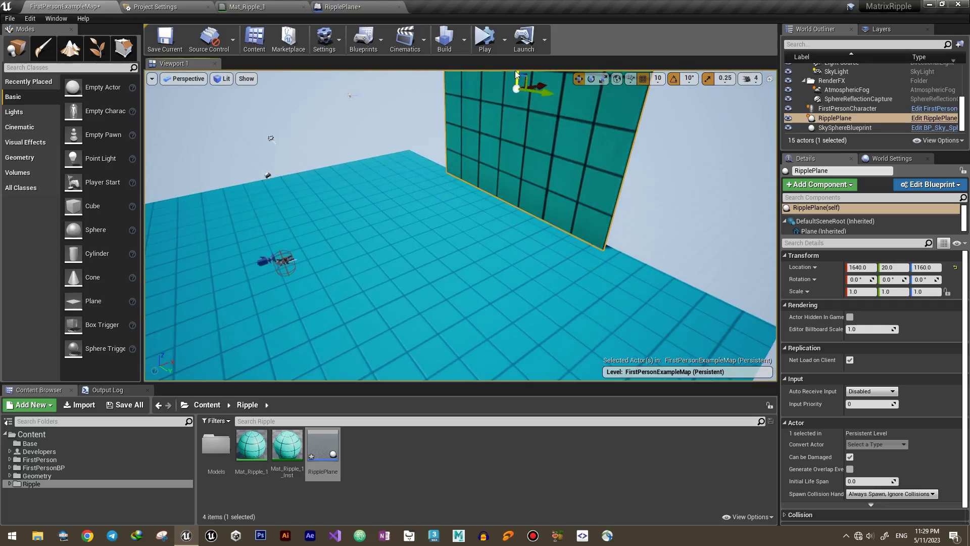
{"action": "left_click", "coordinate": [374, 5]}
Move the colour, texture and Multiply base colour nodes upward in Mat_Ripple_1
{"action": "left_click", "coordinate": [246, 7]}
{"action": "scroll", "coordinate": [666, 241], "scroll_direction": "up", "scroll_amount": 4}
{"action": "left_click_drag", "start_coordinate": [441, 167], "coordinate": [589, 254]}
{"action": "left_click_drag", "start_coordinate": [581, 244], "coordinate": [555, 124]}
Add a 0.8 constant feeding the material's Metallic input
{"action": "left_click", "coordinate": [574, 195]}
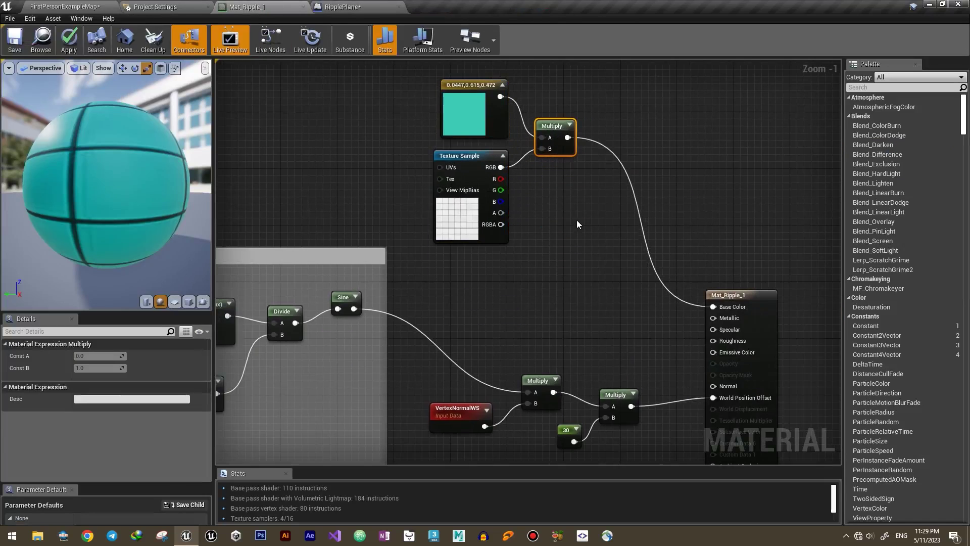
{"action": "right_click_drag", "start_coordinate": [610, 262], "coordinate": [549, 192]}
{"action": "left_click_drag", "start_coordinate": [650, 248], "coordinate": [545, 241]}
{"action": "type", "text": "const"}
{"action": "key", "text": "Return"}
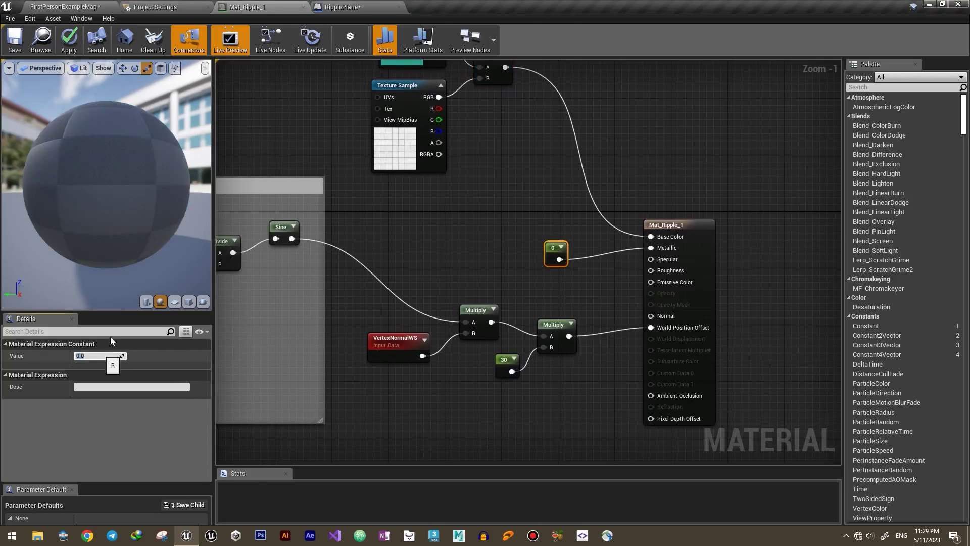
{"action": "type", "text": "0.8"}
{"action": "key", "text": "Return"}
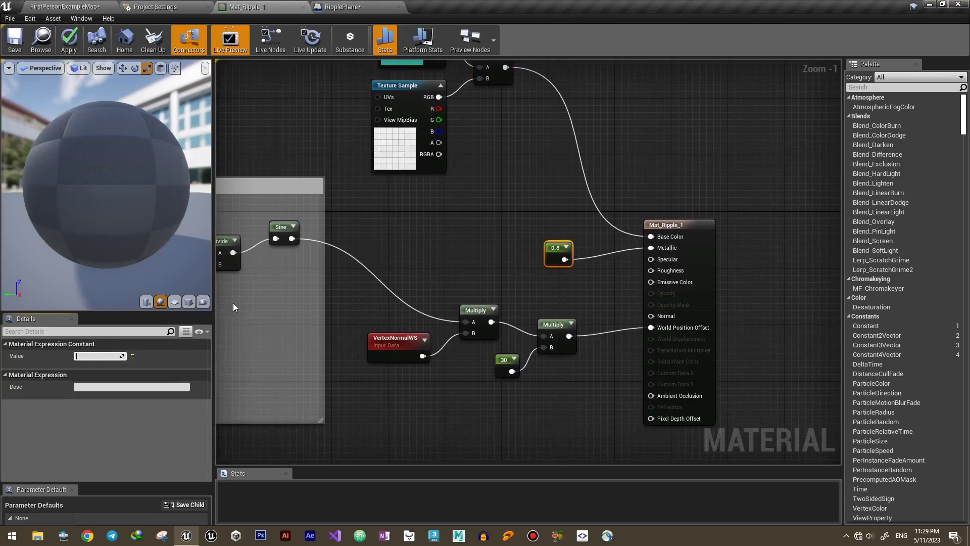
Duplicate the constant to feed 0.6 into Specular and 0.1 into Roughness
{"action": "left_click_drag", "start_coordinate": [569, 247], "coordinate": [547, 234]}
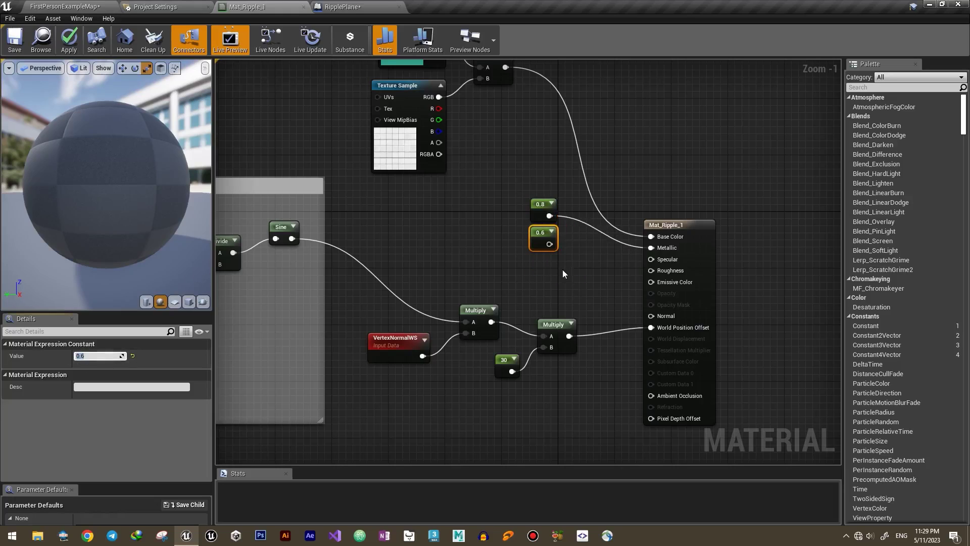
{"action": "right_click_drag", "start_coordinate": [558, 265], "coordinate": [568, 283]}
{"action": "key", "text": "ctrl+w"}
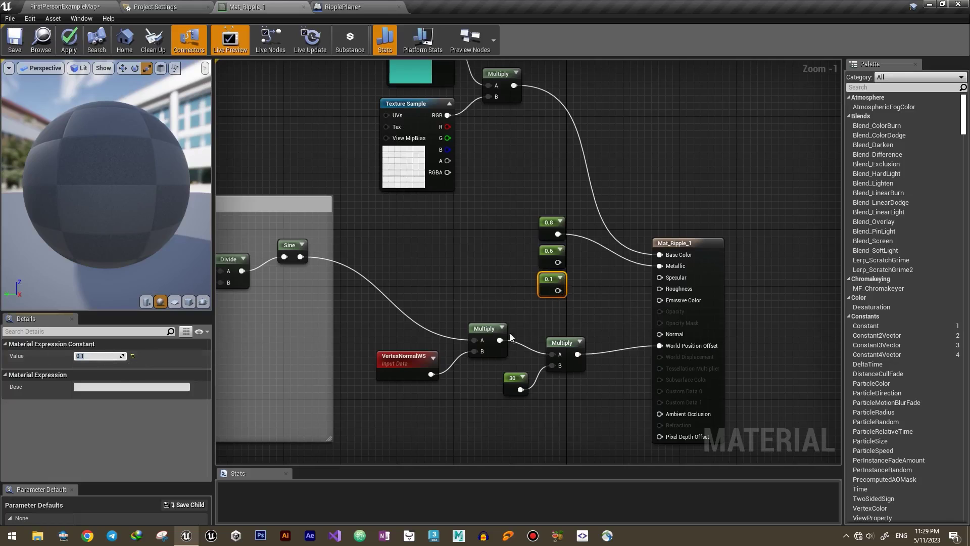
{"action": "left_click_drag", "start_coordinate": [558, 262], "coordinate": [659, 277]}
{"action": "left_click_drag", "start_coordinate": [557, 290], "coordinate": [659, 289]}
Move VertexNormalWS, both Multiply nodes and the 30 constant down-left
{"action": "right_click_drag", "start_coordinate": [627, 294], "coordinate": [632, 299]}
{"action": "scroll", "coordinate": [632, 299], "scroll_direction": "down", "scroll_amount": 1}
{"action": "right_click_drag", "start_coordinate": [521, 298], "coordinate": [509, 273]}
{"action": "left_click_drag", "start_coordinate": [390, 306], "coordinate": [515, 416]}
{"action": "right_click_drag", "start_coordinate": [487, 353], "coordinate": [728, 307]}
Shift the ripple mask comment group down-left and reposition four nodes beside it
{"action": "scroll", "coordinate": [727, 307], "scroll_direction": "down", "scroll_amount": 2}
{"action": "left_click_drag", "start_coordinate": [504, 203], "coordinate": [440, 297]}
{"action": "right_click_drag", "start_coordinate": [634, 297], "coordinate": [471, 293]}
{"action": "left_click_drag", "start_coordinate": [470, 292], "coordinate": [608, 375]}
{"action": "left_click_drag", "start_coordinate": [594, 340], "coordinate": [573, 365]}
{"action": "right_click_drag", "start_coordinate": [597, 274], "coordinate": [541, 338]}
{"action": "scroll", "coordinate": [540, 337], "scroll_direction": "up", "scroll_amount": 2}
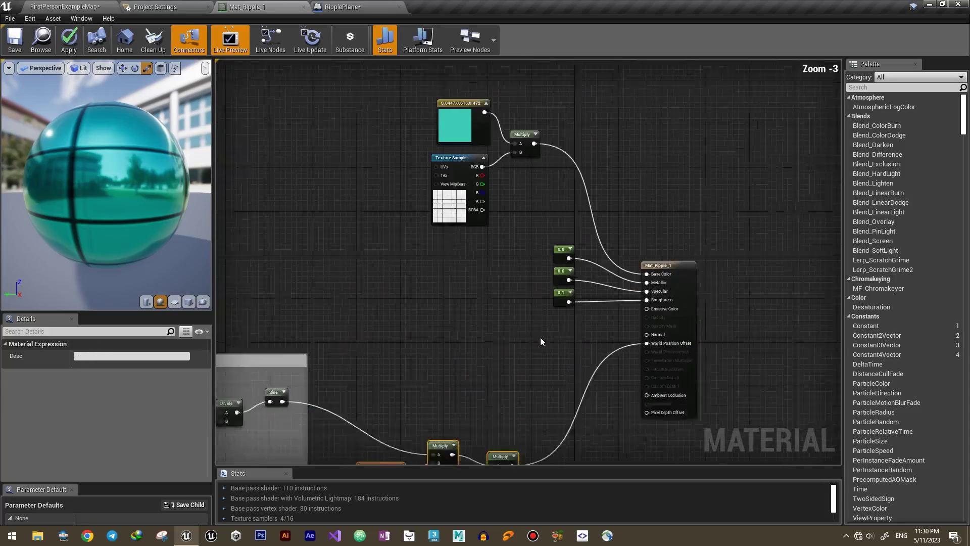
Add a Texture Sample node using the n111 normal map
{"action": "right_click", "coordinate": [443, 350]}
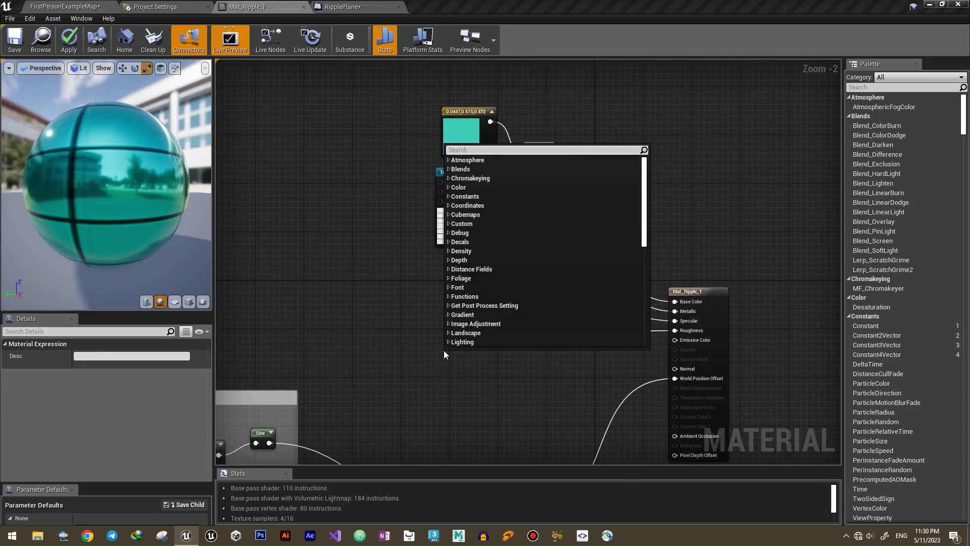
{"action": "type", "text": "exturesa"}
{"action": "left_click", "coordinate": [459, 262]}
{"action": "left_click", "coordinate": [174, 445]}
{"action": "left_click", "coordinate": [152, 332]}
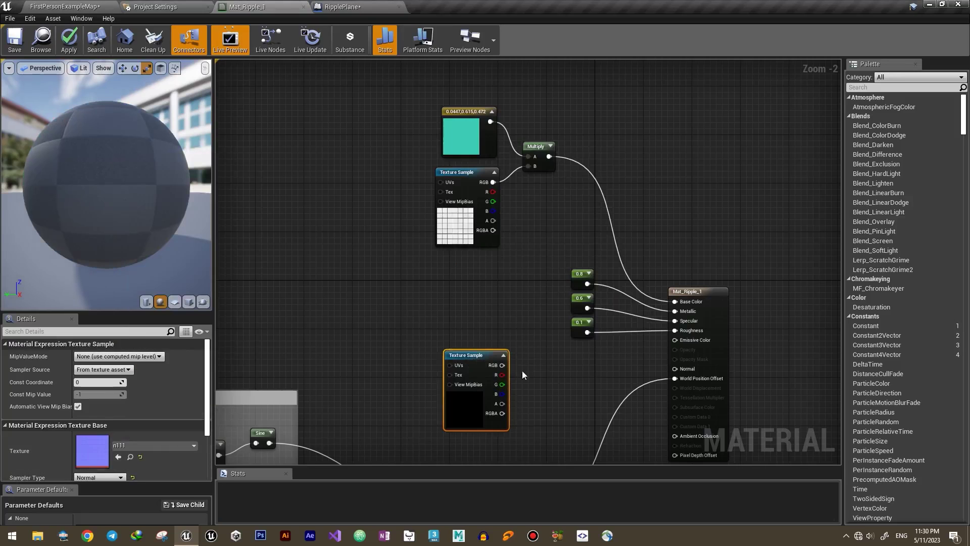
{"action": "right_click_drag", "start_coordinate": [475, 312], "coordinate": [508, 302]}
Drive both Texture Samples' UVs from a TexCoord node and wire n111 into Normal
{"action": "right_click", "coordinate": [379, 184]}
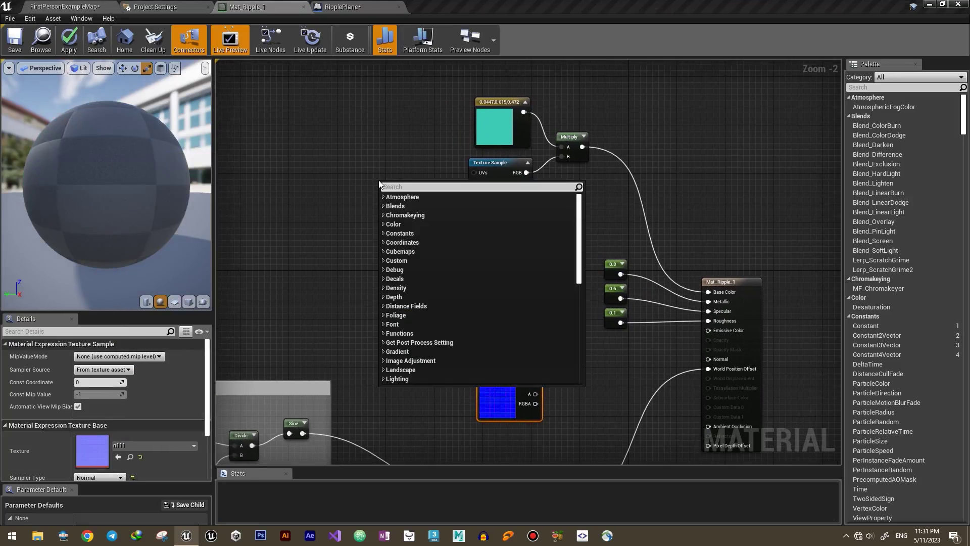
{"action": "type", "text": "coord"}
{"action": "left_click", "coordinate": [433, 293]}
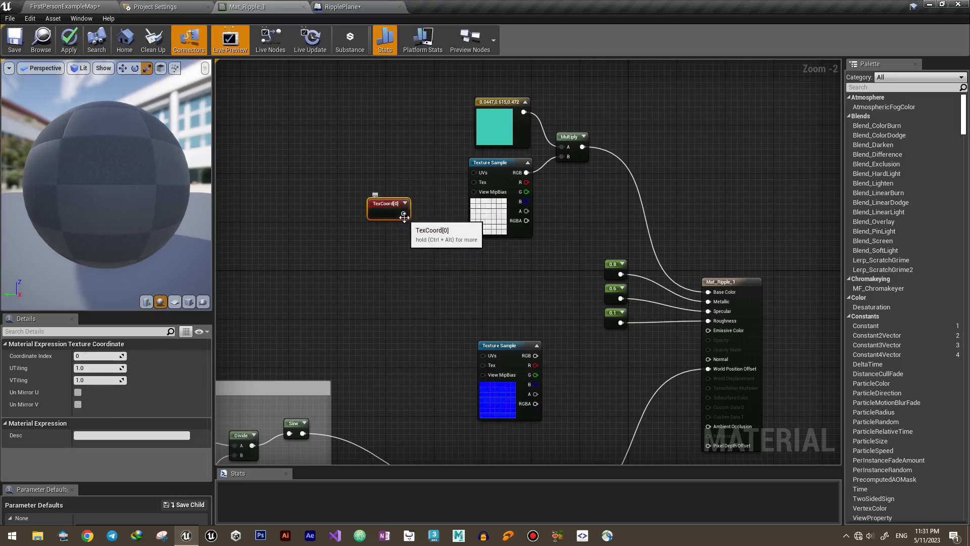
{"action": "left_click_drag", "start_coordinate": [403, 213], "coordinate": [473, 172]}
{"action": "right_click_drag", "start_coordinate": [483, 259], "coordinate": [437, 218]}
{"action": "left_click_drag", "start_coordinate": [358, 171], "coordinate": [663, 316]}
{"action": "left_click_drag", "start_coordinate": [462, 303], "coordinate": [467, 307]}
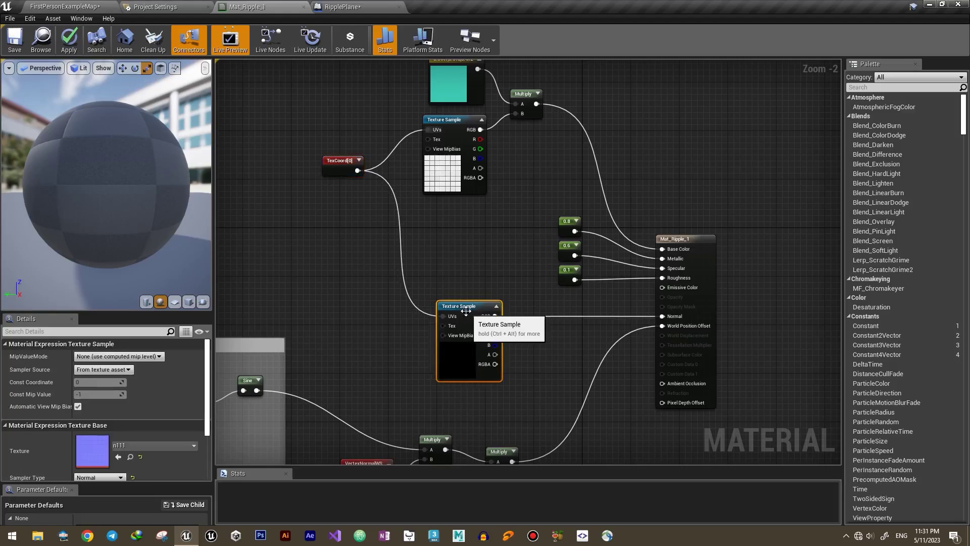
Set the TexCoord U and V tiling to 4, apply, and view the wall in the level
{"action": "left_click", "coordinate": [338, 162]}
{"action": "left_click", "coordinate": [91, 368]}
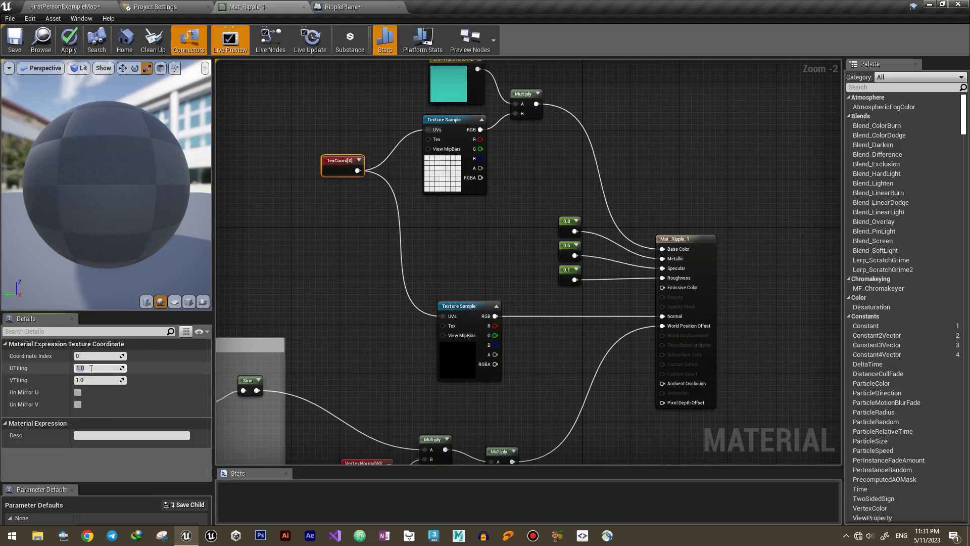
{"action": "left_click", "coordinate": [70, 42]}
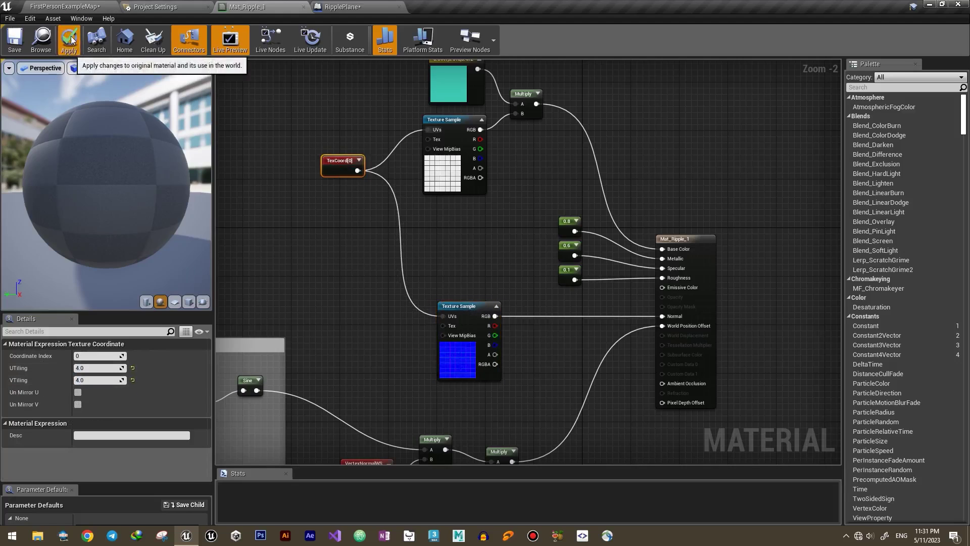
{"action": "left_click", "coordinate": [78, 5]}
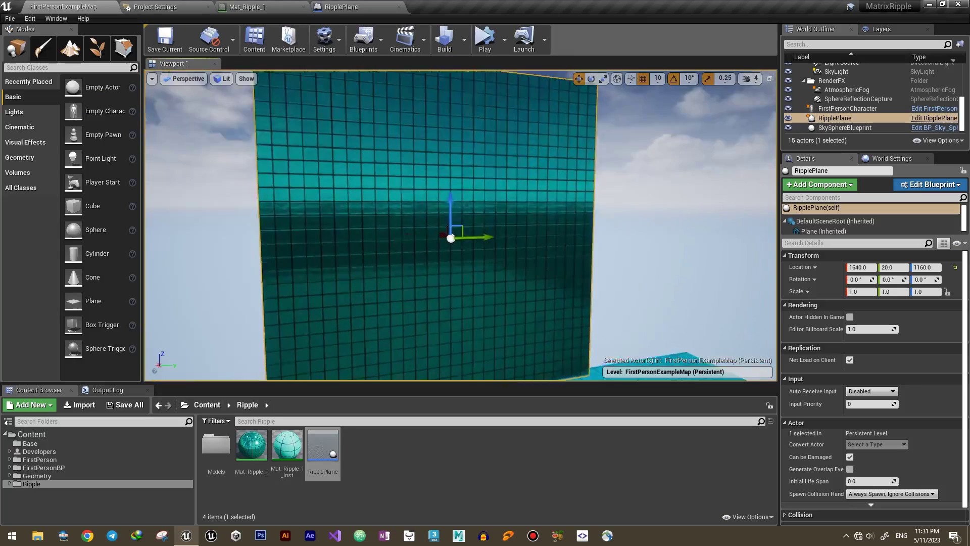
{"action": "mouse_move", "coordinate": [405, 223]}
{"action": "right_mouse_down"}
{"action": "mouse_move", "coordinate": [353, 223]}
{"action": "mouse_move", "coordinate": [429, 220]}
{"action": "mouse_move", "coordinate": [405, 222]}
{"action": "right_mouse_up"}
{"action": "left_click", "coordinate": [358, 7]}
Convert the vertex offset's 30 constant into a scalar parameter named height
{"action": "left_click", "coordinate": [266, 7]}
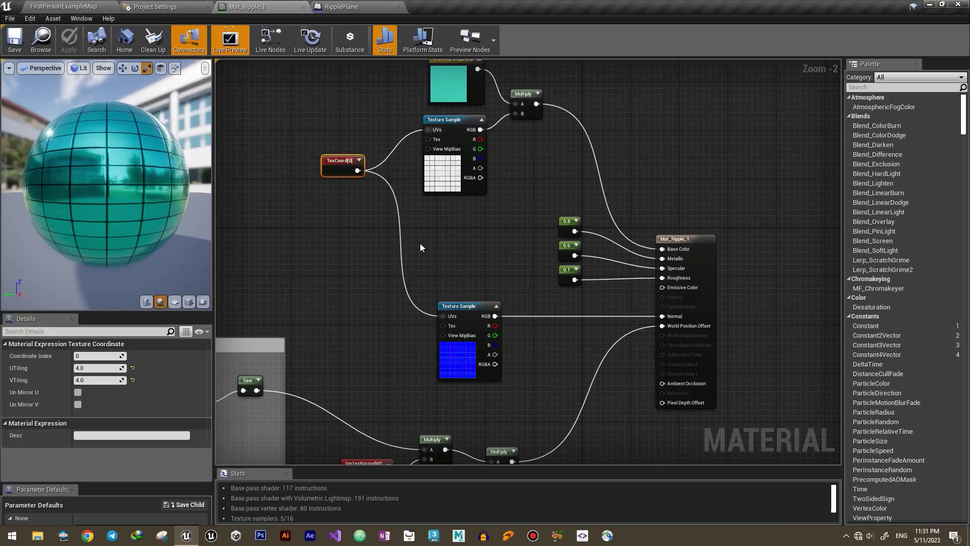
{"action": "right_click_drag", "start_coordinate": [452, 268], "coordinate": [635, 143]}
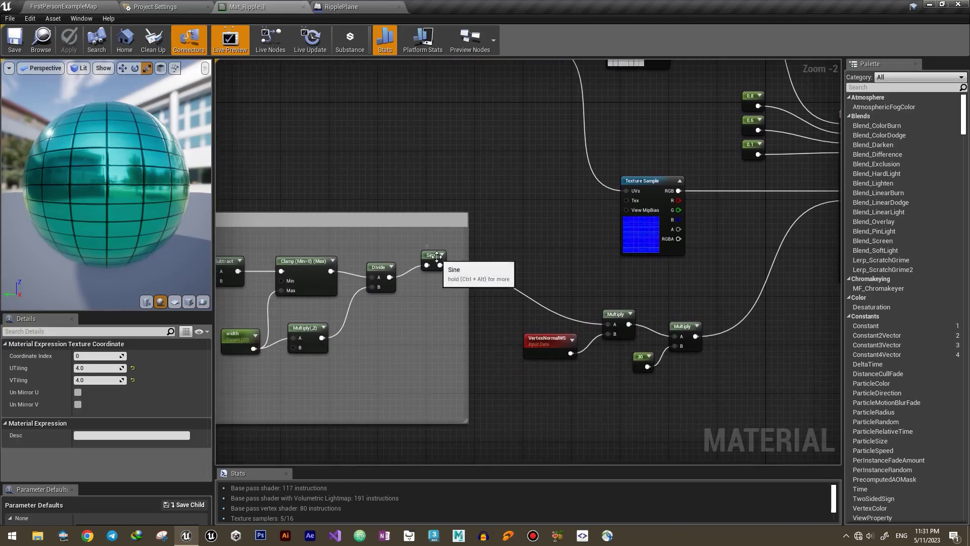
{"action": "left_click_drag", "start_coordinate": [439, 259], "coordinate": [438, 263]}
{"action": "right_click_drag", "start_coordinate": [421, 316], "coordinate": [577, 303]}
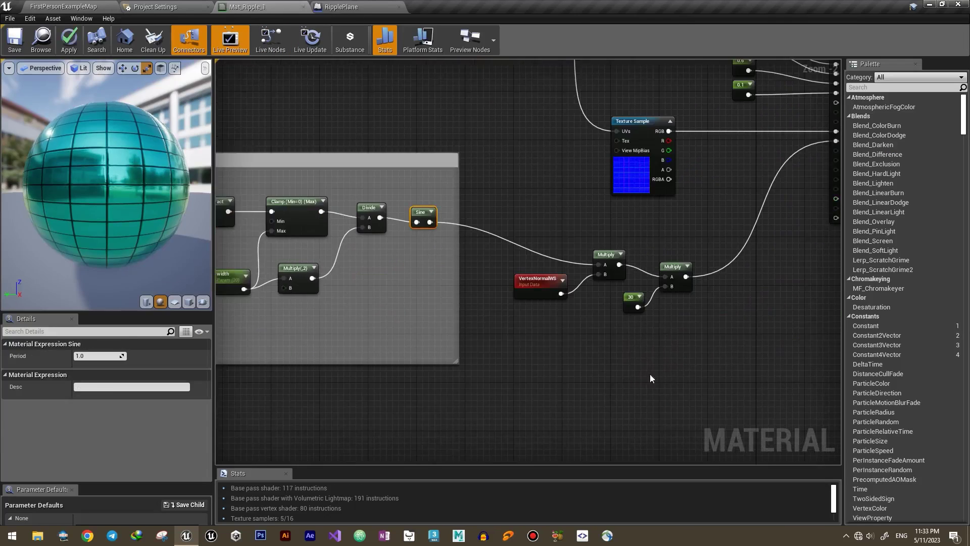
{"action": "right_click_drag", "start_coordinate": [650, 374], "coordinate": [630, 372]}
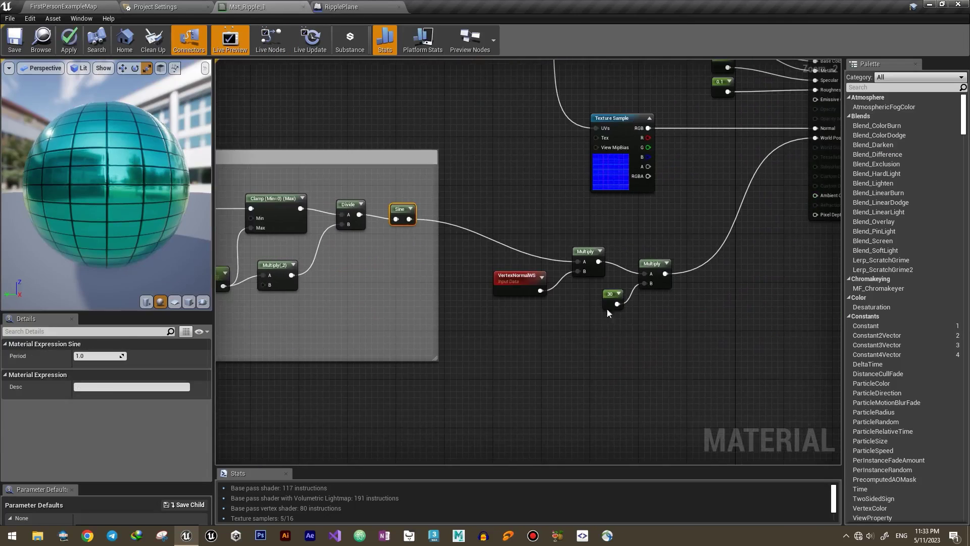
{"action": "right_click", "coordinate": [608, 295]}
{"action": "left_click", "coordinate": [613, 299]}
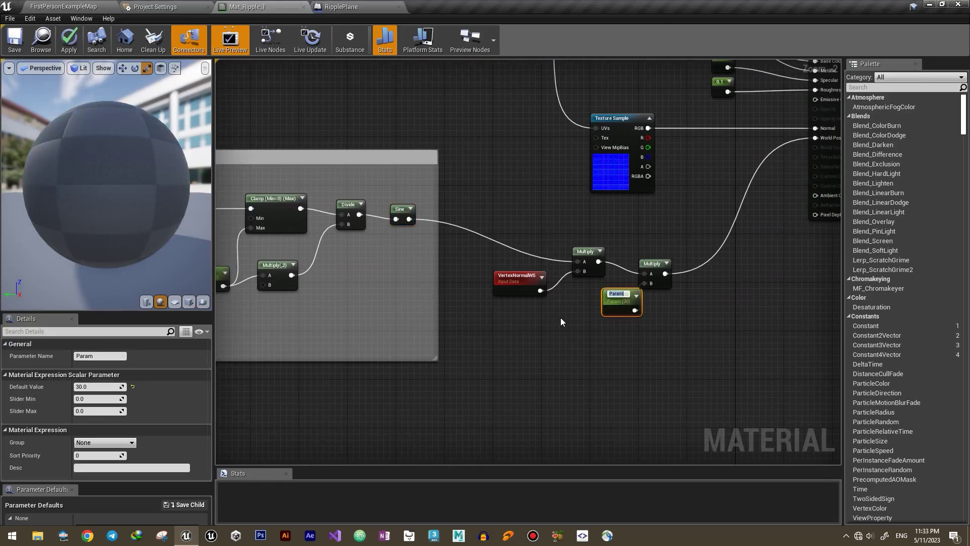
{"action": "type", "text": "height"}
{"action": "key", "text": "Return"}
{"action": "right_click_drag", "start_coordinate": [337, 319], "coordinate": [496, 324]}
{"action": "right_click_drag", "start_coordinate": [429, 324], "coordinate": [407, 335]}
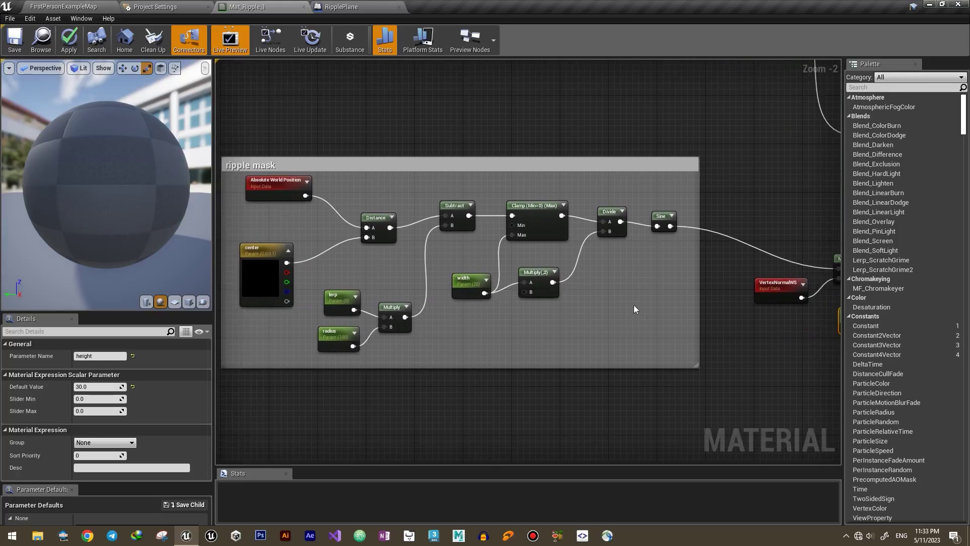
{"action": "right_click_drag", "start_coordinate": [658, 299], "coordinate": [413, 314]}
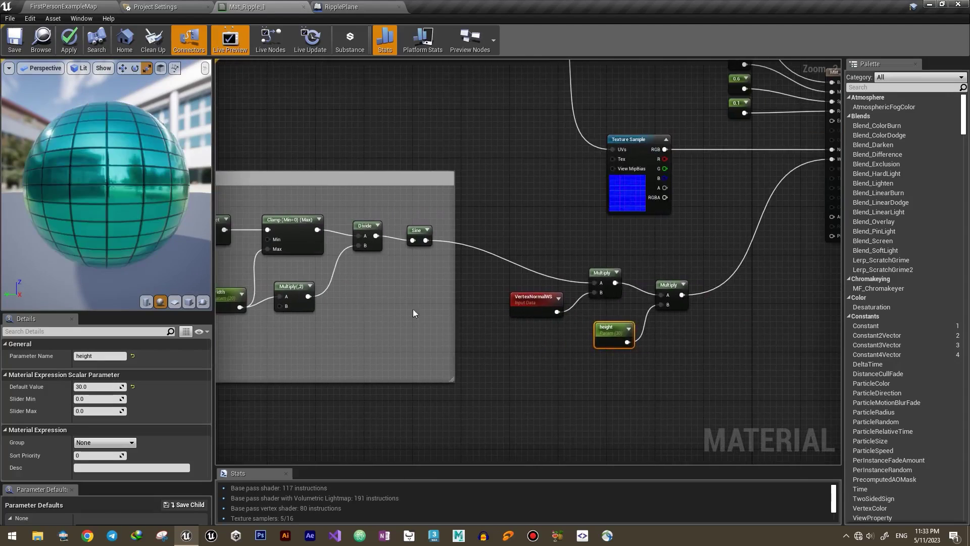
Open Mat_Ripple_1_Inst and enable overrides for its lerp, height and center parameters
{"action": "left_click", "coordinate": [107, 6]}
{"action": "double_click", "coordinate": [289, 449]}
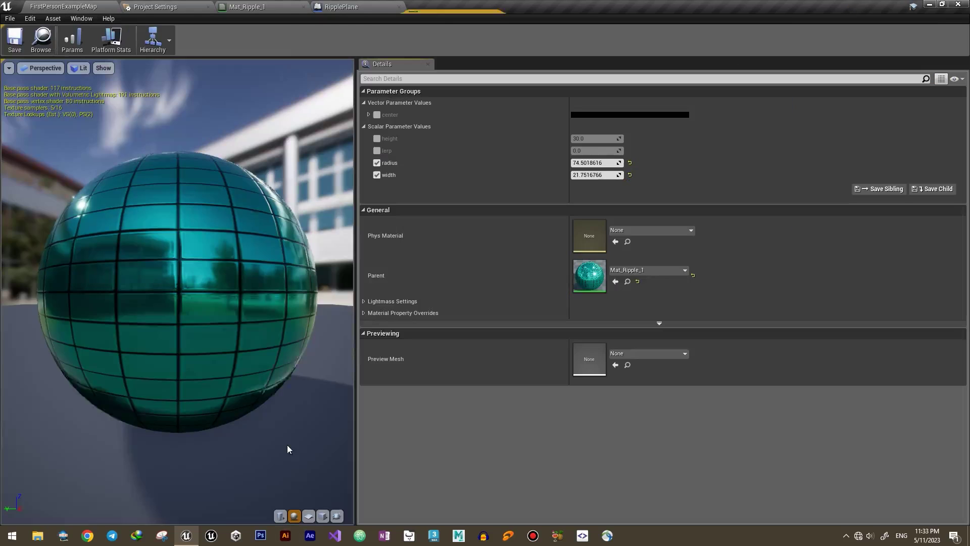
{"action": "left_click", "coordinate": [376, 150]}
{"action": "left_click", "coordinate": [377, 138]}
{"action": "left_click", "coordinate": [377, 115]}
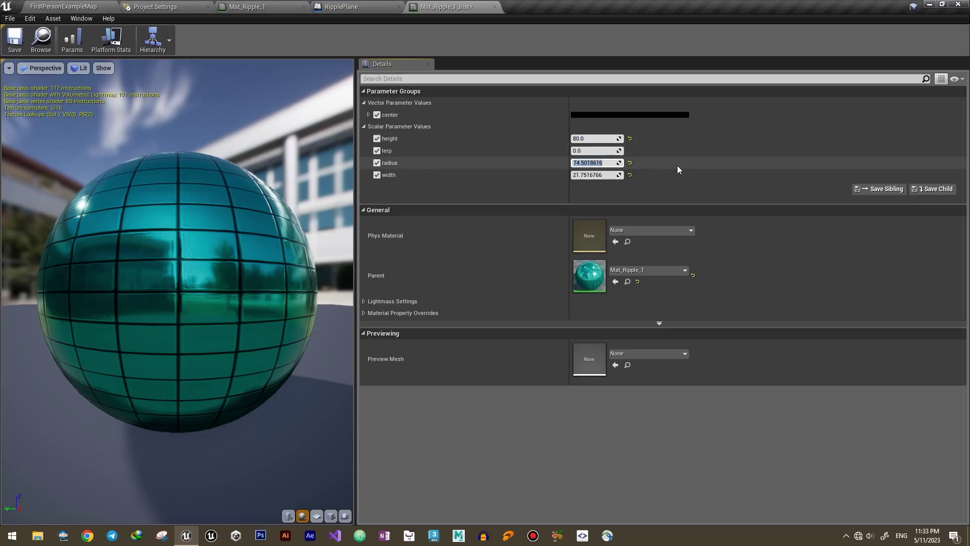
Set the ripple radius to 2000 and width to 150, then save the instance
{"action": "type", "text": "2000"}
{"action": "key", "text": "Return"}
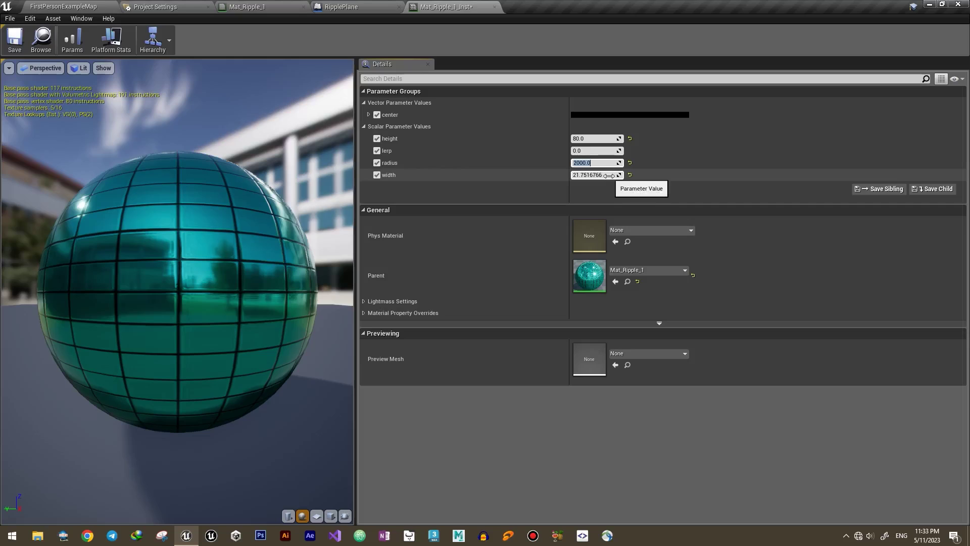
{"action": "left_click", "coordinate": [603, 175]}
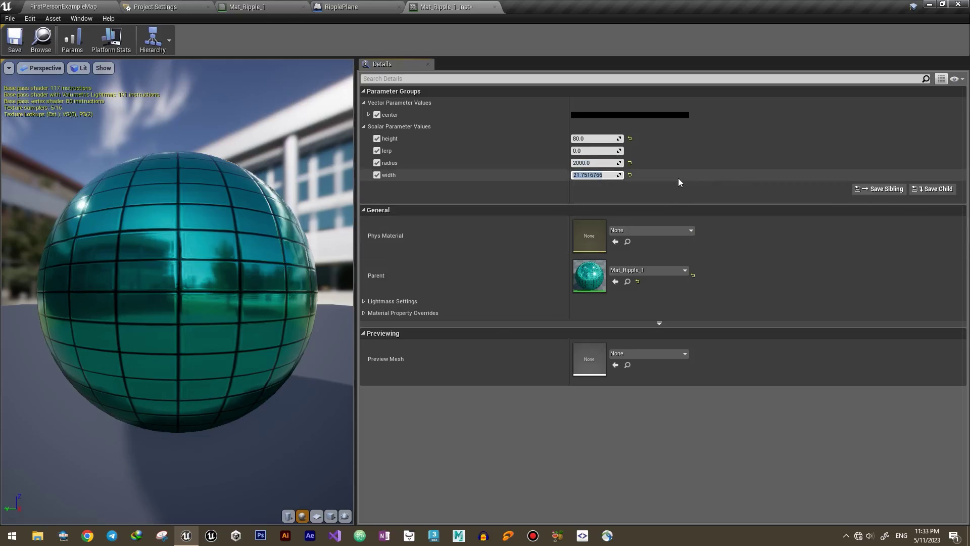
{"action": "type", "text": "150"}
{"action": "key", "text": "Return"}
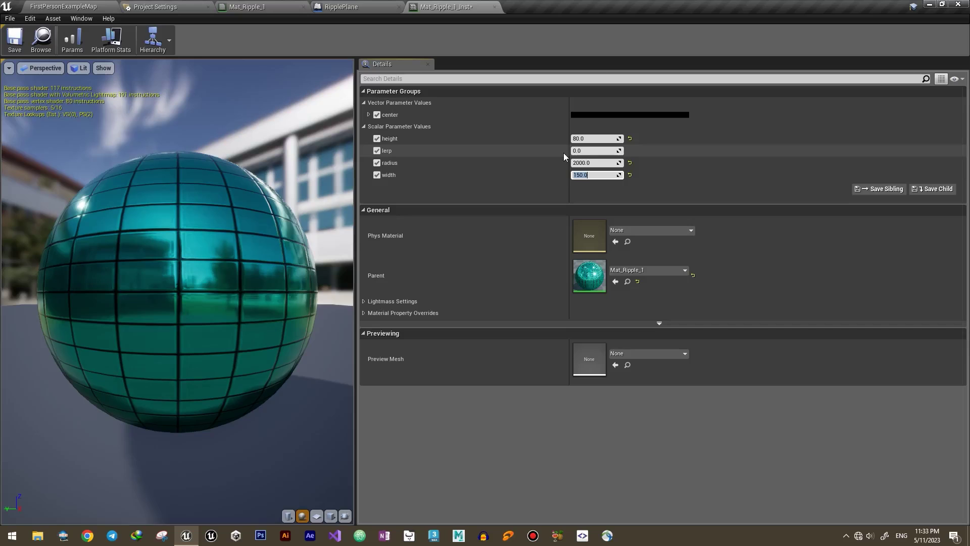
{"action": "key", "text": "ctrl+s"}
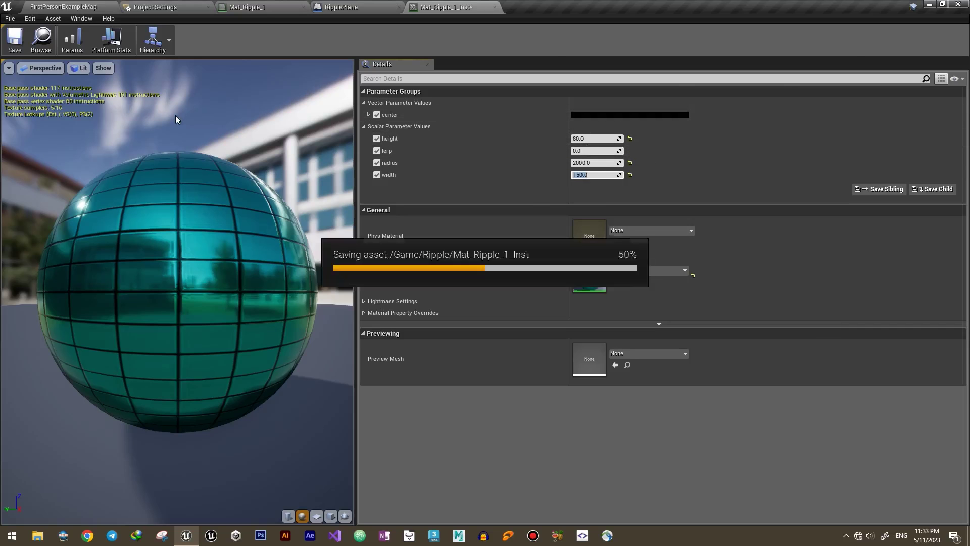
Play the level and shoot two projectiles at the teal wall to see the ripples
{"action": "left_click", "coordinate": [64, 7]}
{"action": "left_click", "coordinate": [486, 41]}
{"action": "right_click_drag", "start_coordinate": [514, 215], "coordinate": [507, 215]}
{"action": "right_click_drag", "start_coordinate": [542, 250], "coordinate": [542, 213]}
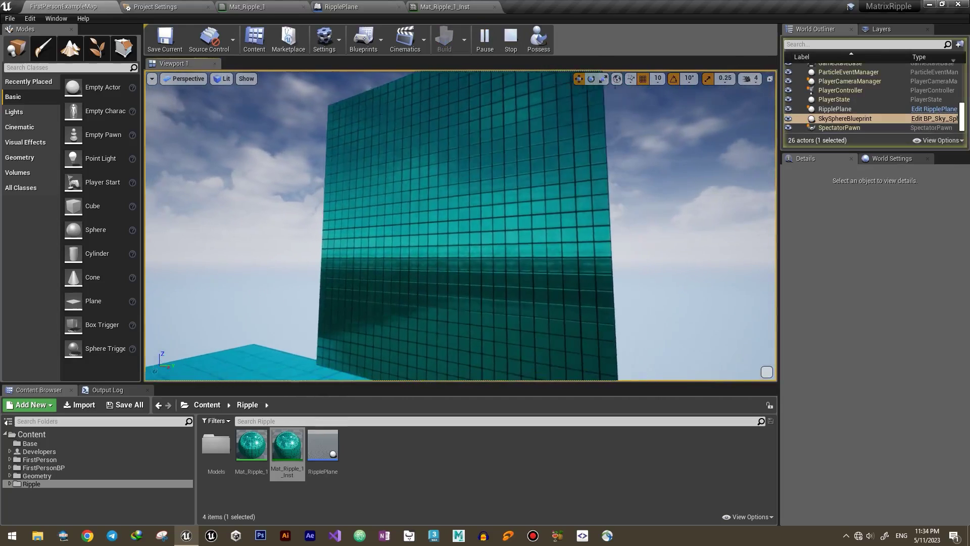
{"action": "left_click", "coordinate": [463, 250]}
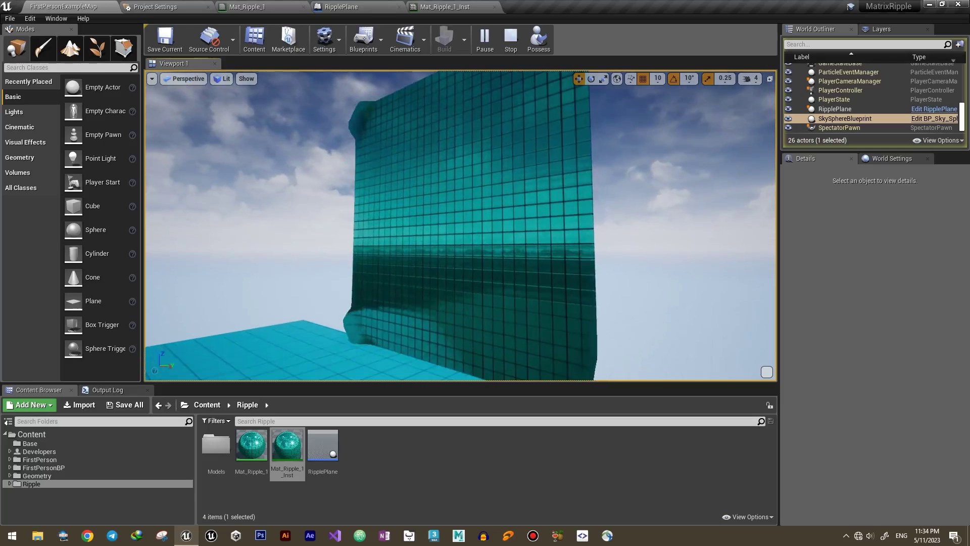
{"action": "left_click", "coordinate": [470, 214]}
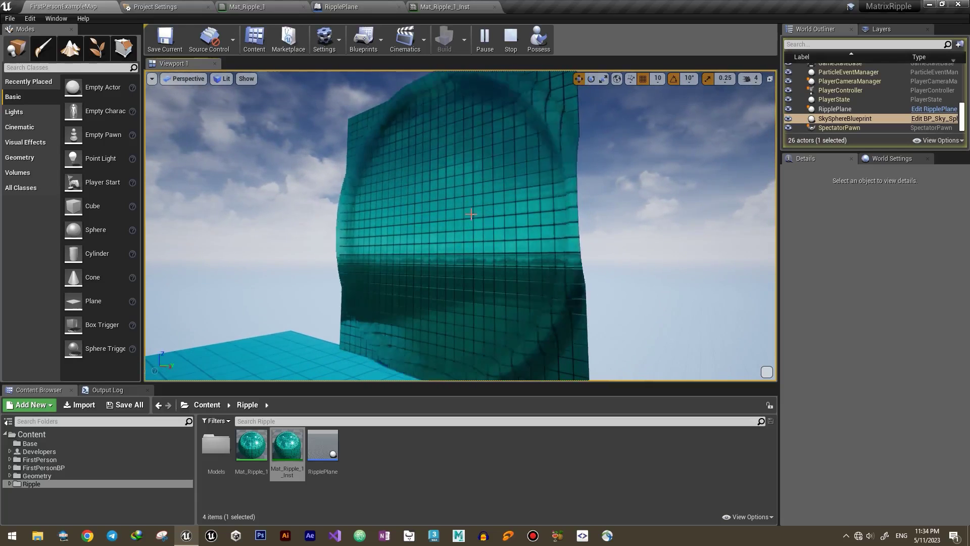
Stop the play session and bring up the RipplePlane blueprint
{"action": "key", "text": "shift+F1"}
{"action": "left_click", "coordinate": [510, 38]}
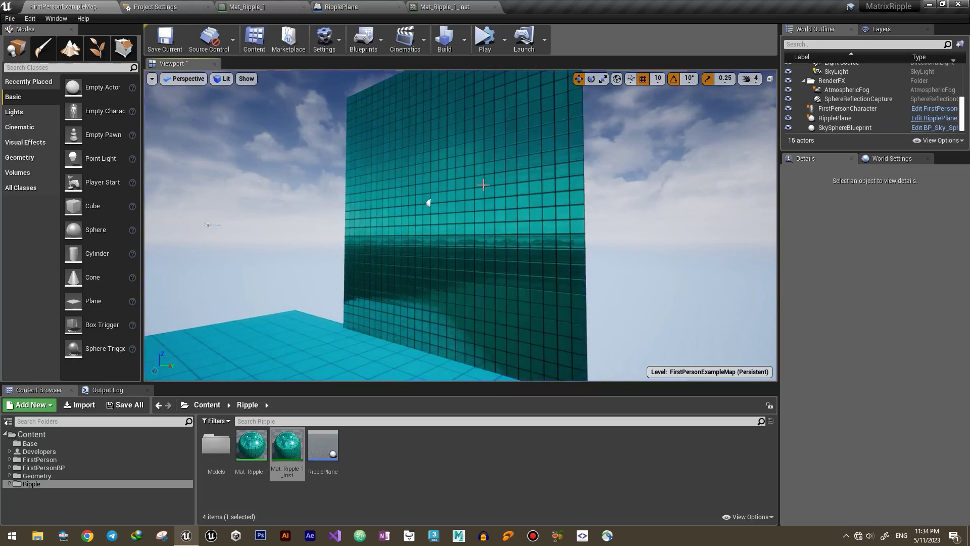
{"action": "right_click_drag", "start_coordinate": [445, 257], "coordinate": [455, 265]}
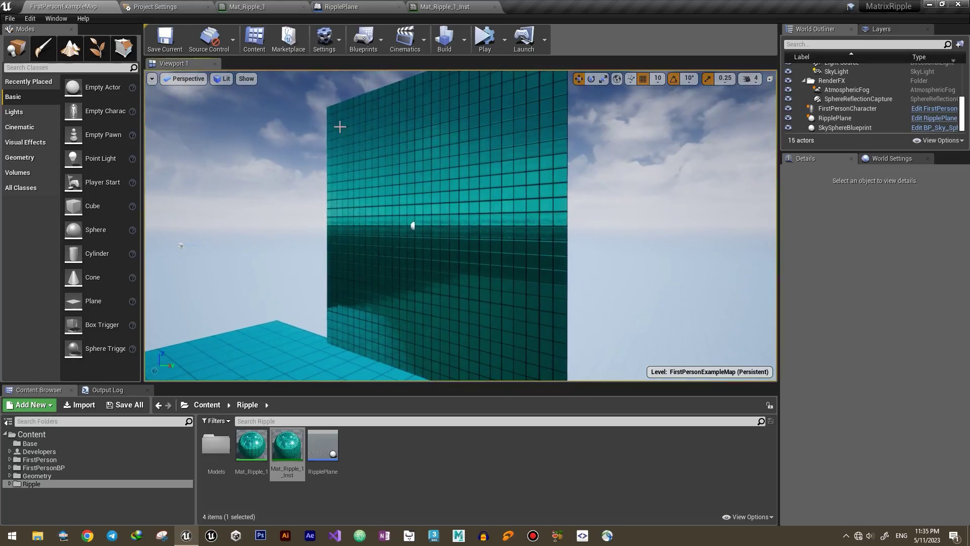
{"action": "left_click", "coordinate": [341, 7]}
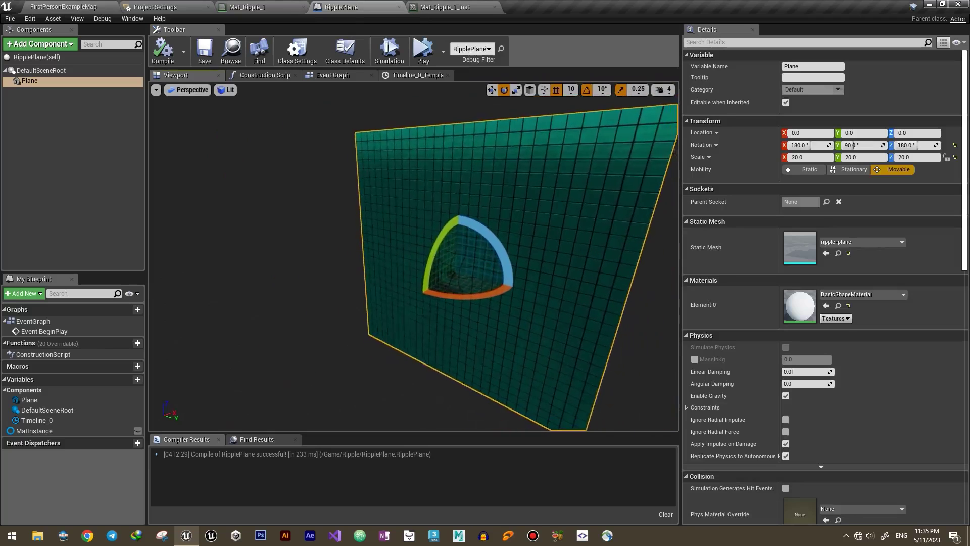
Add a custom event named ApplyRipple to RipplePlane's event graph
{"action": "right_click_drag", "start_coordinate": [568, 280], "coordinate": [587, 279]}
{"action": "left_click", "coordinate": [333, 75]}
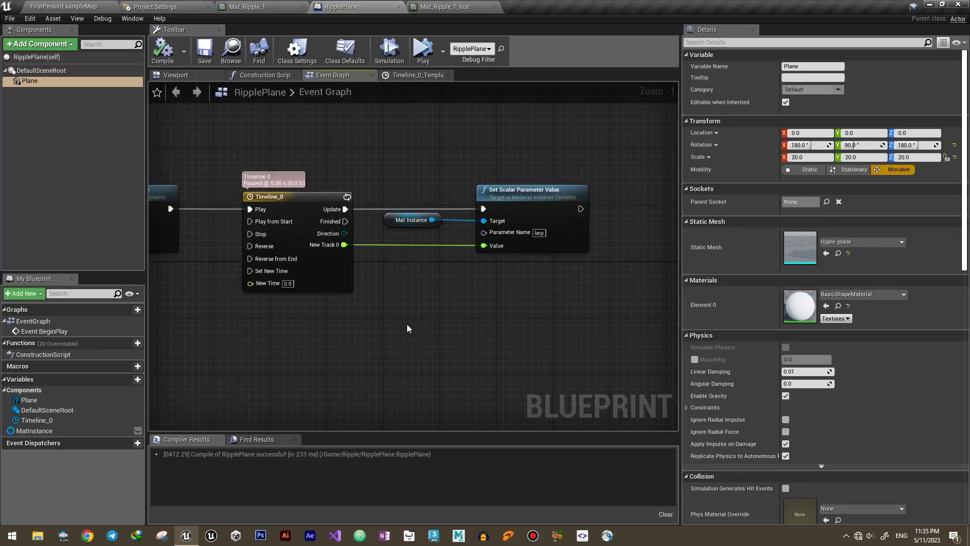
{"action": "right_click_drag", "start_coordinate": [411, 346], "coordinate": [395, 331]}
{"action": "scroll", "coordinate": [475, 303], "scroll_direction": "down", "scroll_amount": 1}
{"action": "type", "text": "cust"}
{"action": "left_click", "coordinate": [438, 240]}
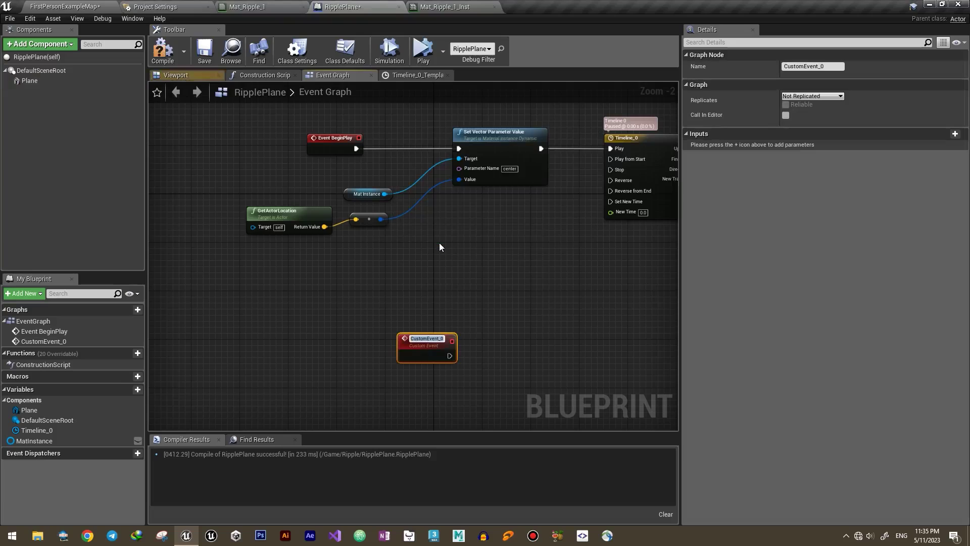
{"action": "type", "text": "Appl"}
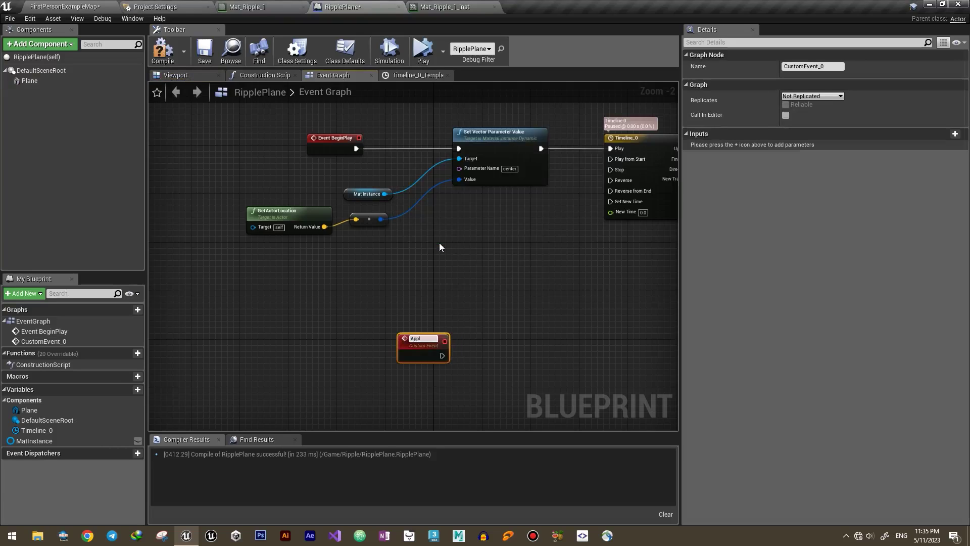
{"action": "type", "text": "yR"}
{"action": "type", "text": "ipple"}
{"action": "key", "text": "Return"}
Add a Vector-type input to ApplyRipple and begin renaming it to position
{"action": "left_click", "coordinate": [954, 133]}
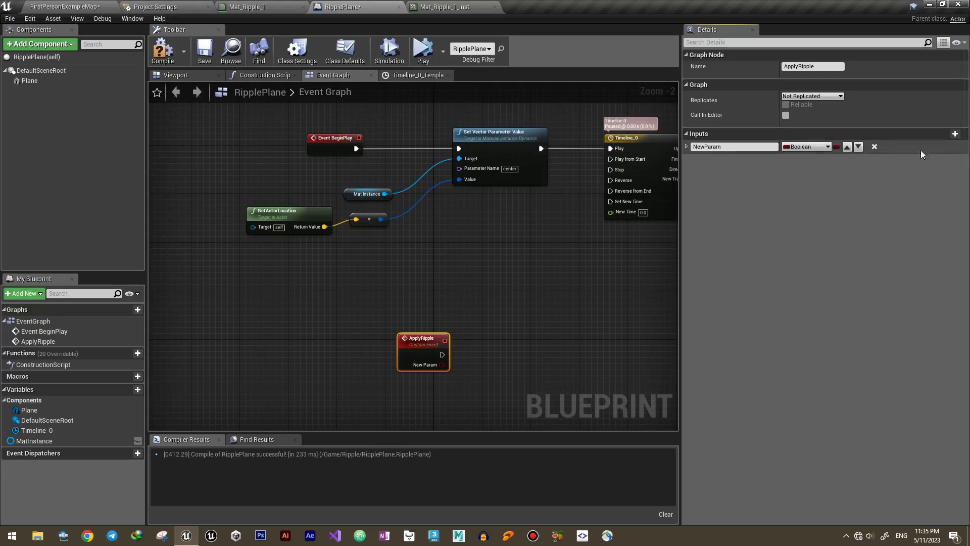
{"action": "left_click", "coordinate": [804, 146]}
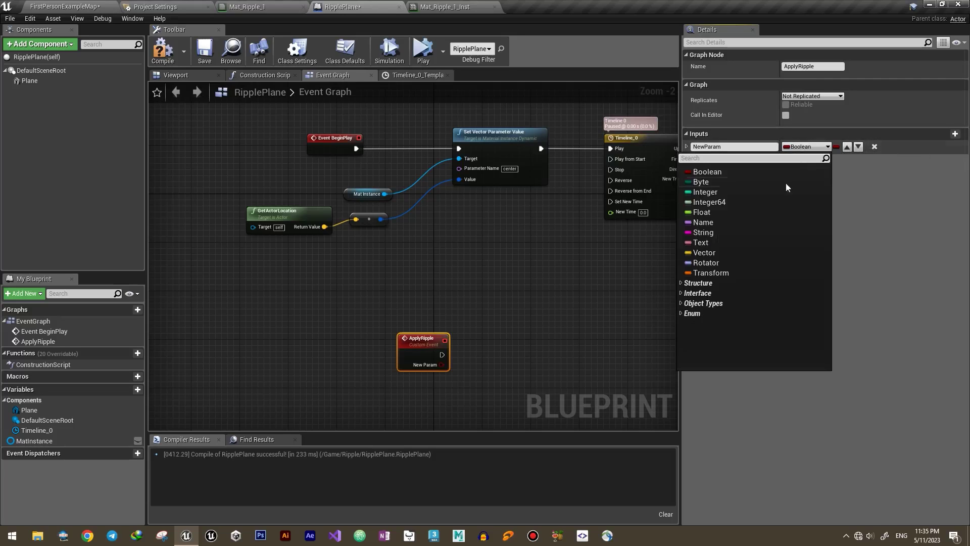
{"action": "left_click", "coordinate": [704, 252]}
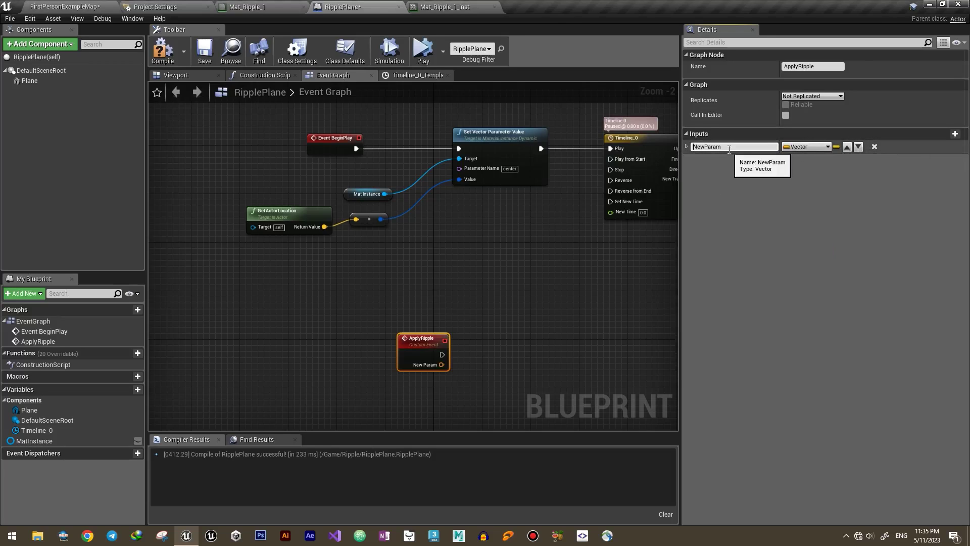
{"action": "left_click", "coordinate": [729, 147]}
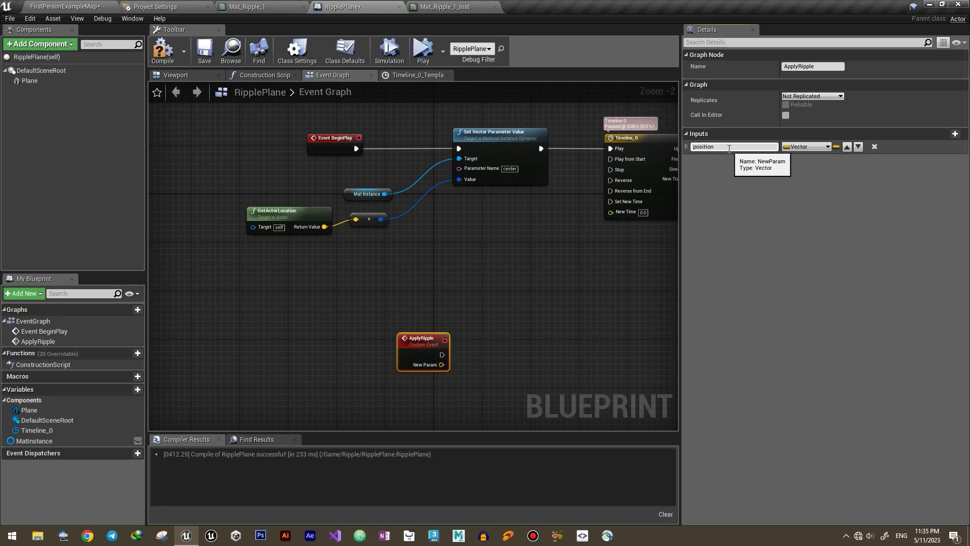
Arrange the parameter and timeline nodes beside ApplyRipple and wire it into Set Vector Parameter Value
{"action": "right_click_drag", "start_coordinate": [558, 321], "coordinate": [468, 306]}
{"action": "right_click_drag", "start_coordinate": [573, 233], "coordinate": [408, 230]}
{"action": "right_click_drag", "start_coordinate": [320, 272], "coordinate": [460, 265]}
{"action": "scroll", "coordinate": [433, 253], "scroll_direction": "down", "scroll_amount": 1}
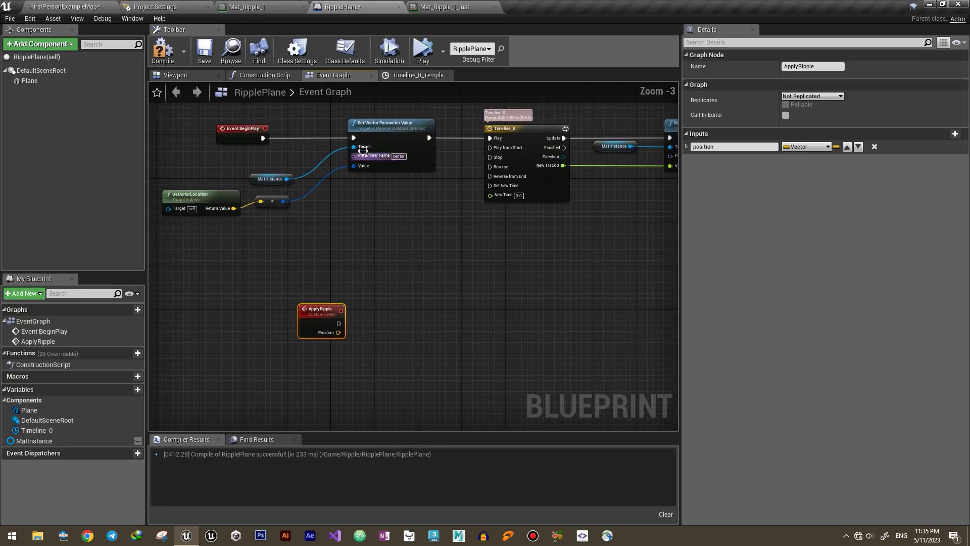
{"action": "scroll", "coordinate": [462, 241], "scroll_direction": "down", "scroll_amount": 1}
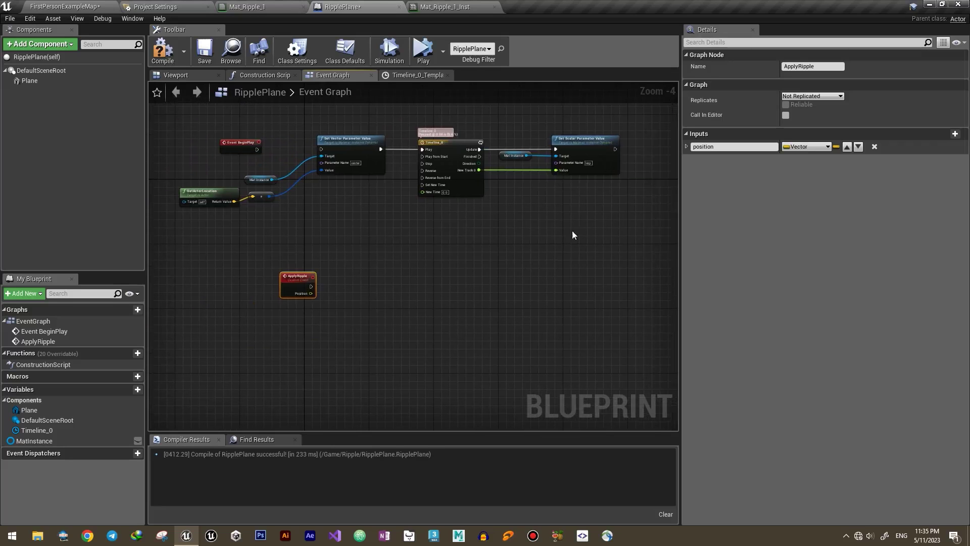
{"action": "left_click_drag", "start_coordinate": [240, 145], "coordinate": [585, 213]}
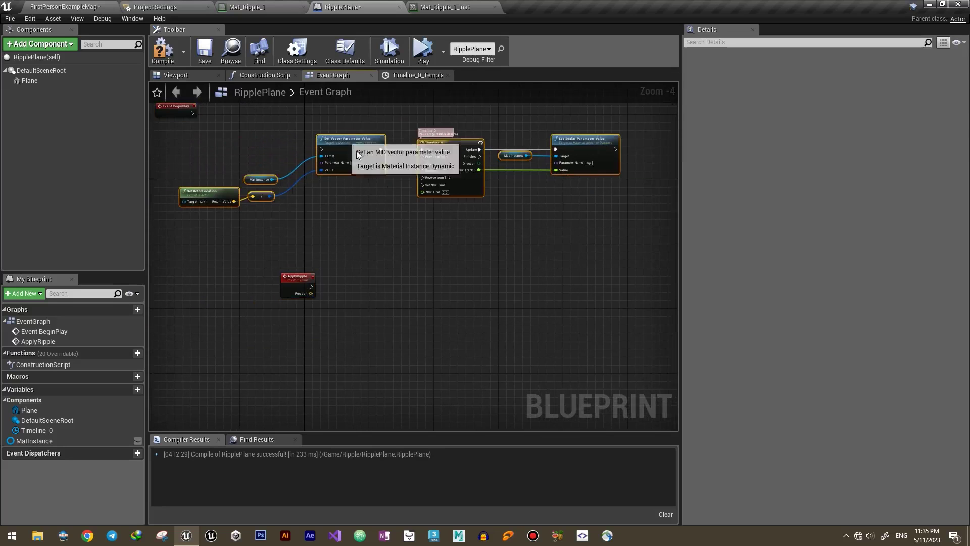
{"action": "left_click_drag", "start_coordinate": [345, 140], "coordinate": [422, 277]}
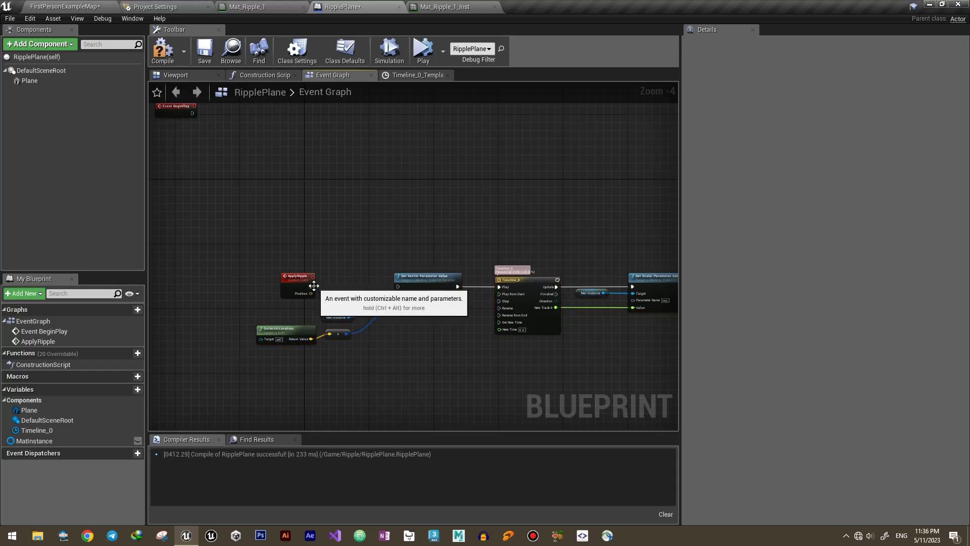
{"action": "left_click_drag", "start_coordinate": [313, 286], "coordinate": [357, 296]}
Replace GetActorLocation with ApplyRipple's Position input feeding the vector conversion
{"action": "scroll", "coordinate": [348, 299], "scroll_direction": "up", "scroll_amount": 4}
{"action": "right_click_drag", "start_coordinate": [355, 309], "coordinate": [413, 212]}
{"action": "left_click_drag", "start_coordinate": [409, 295], "coordinate": [226, 250]}
{"action": "key", "text": "Delete"}
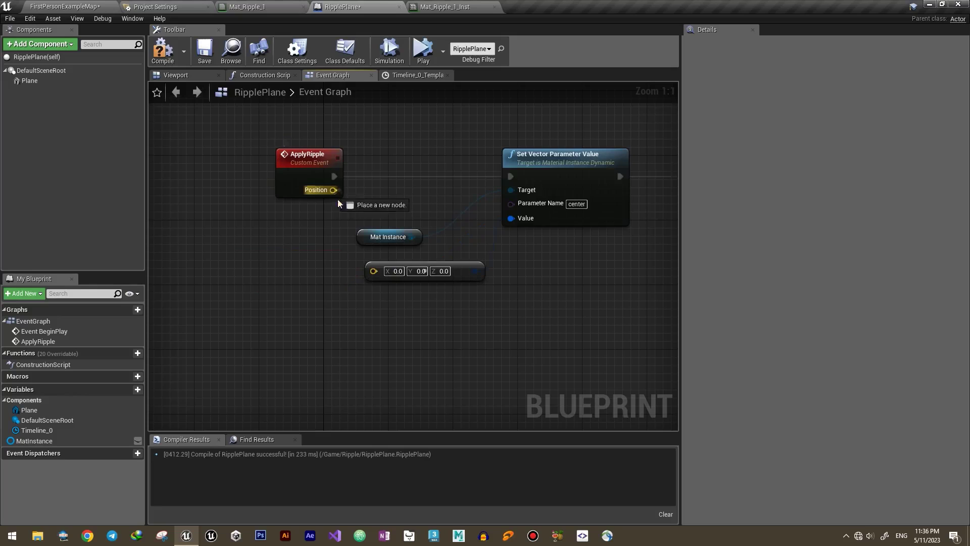
{"action": "left_click_drag", "start_coordinate": [342, 216], "coordinate": [374, 271]}
{"action": "left_click_drag", "start_coordinate": [388, 236], "coordinate": [413, 213]}
{"action": "left_click_drag", "start_coordinate": [393, 264], "coordinate": [417, 238]}
Connect Set Vector Parameter Value's execution output to Timeline_0's Play from Start
{"action": "right_click_drag", "start_coordinate": [564, 251], "coordinate": [318, 262]}
{"action": "right_click_drag", "start_coordinate": [616, 286], "coordinate": [484, 280]}
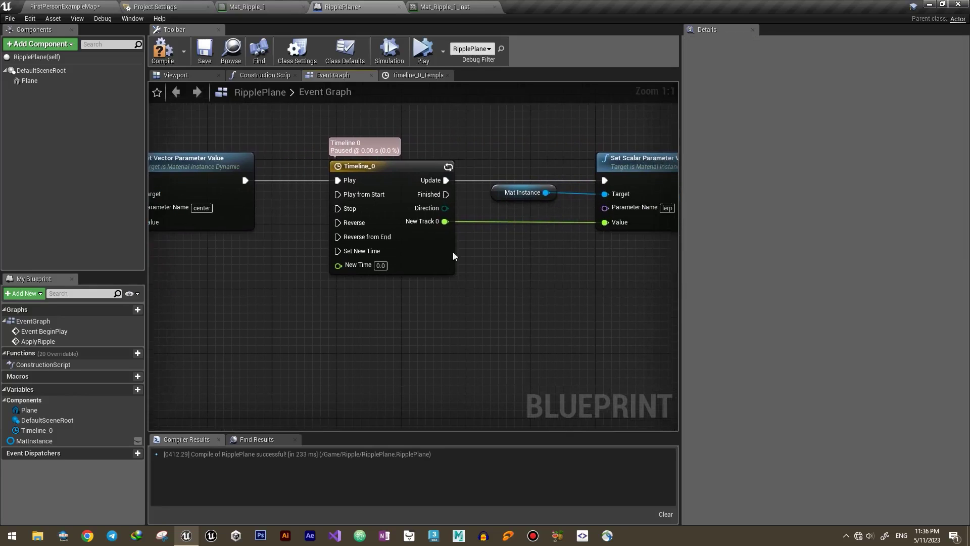
{"action": "right_click_drag", "start_coordinate": [563, 240], "coordinate": [452, 259]}
{"action": "right_click_drag", "start_coordinate": [542, 228], "coordinate": [508, 228]}
{"action": "right_click_drag", "start_coordinate": [311, 238], "coordinate": [456, 260]}
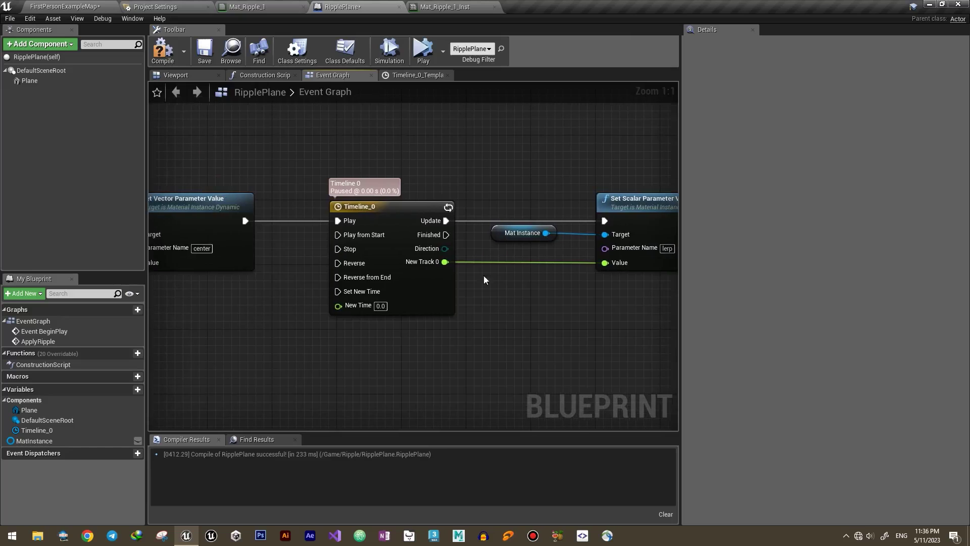
{"action": "left_click", "coordinate": [381, 209]}
{"action": "double_click", "coordinate": [381, 208]}
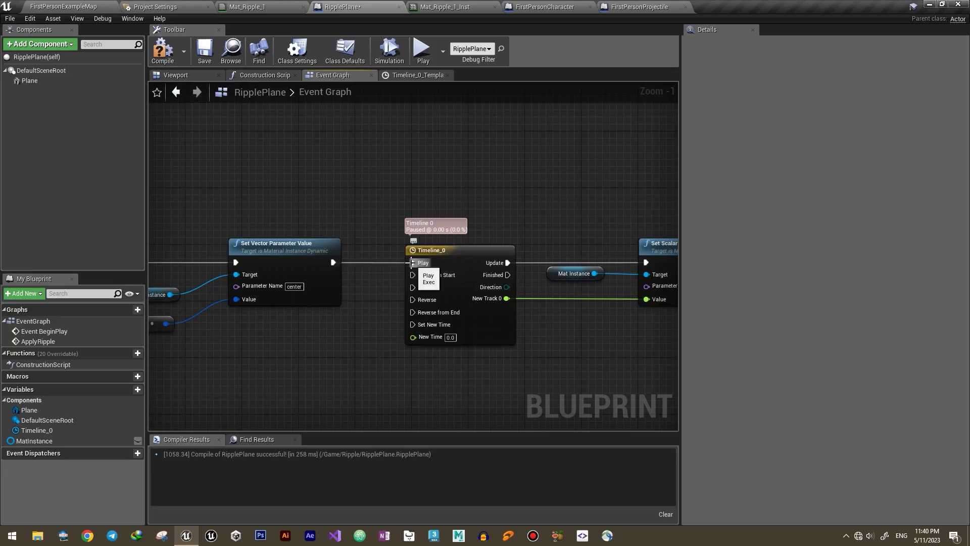
{"action": "left_click_drag", "start_coordinate": [331, 264], "coordinate": [343, 272]}
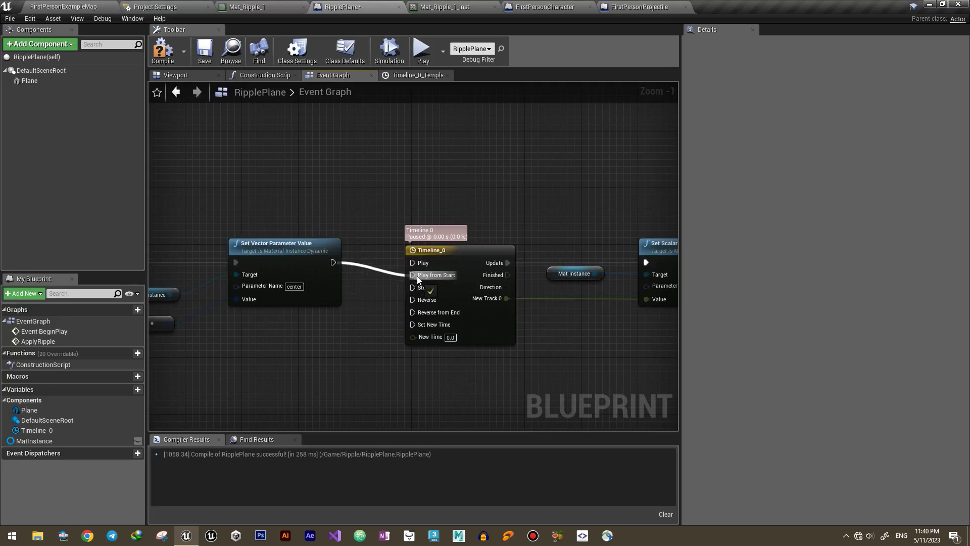
{"action": "left_click_drag", "start_coordinate": [424, 281], "coordinate": [423, 276]}
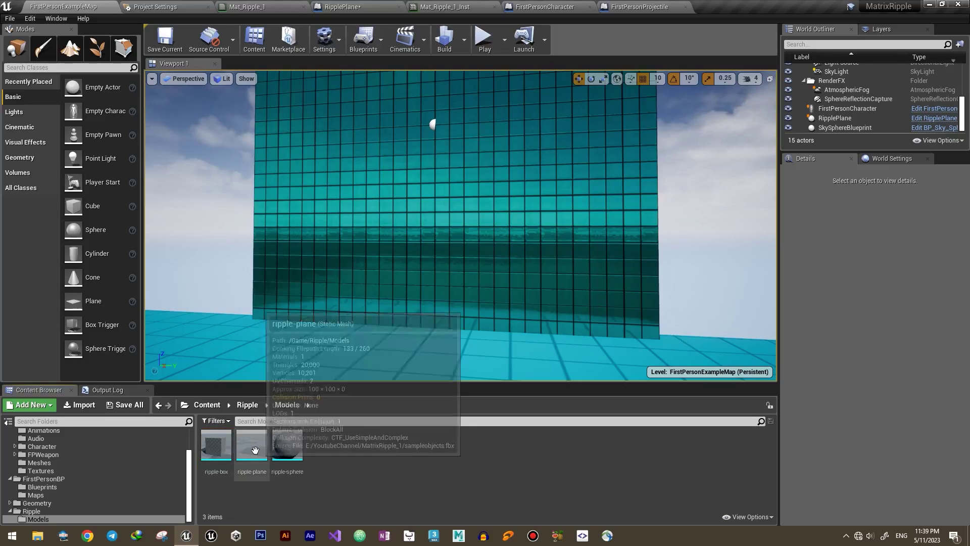
Add Box Simplified Collision to the ripple-plane mesh and save it
{"action": "double_click", "coordinate": [254, 450]}
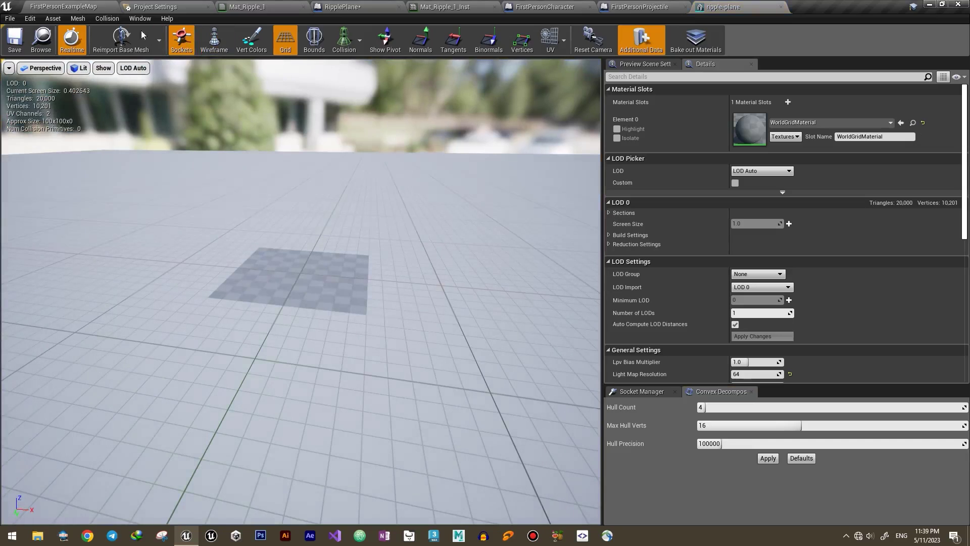
{"action": "left_click", "coordinate": [107, 19]}
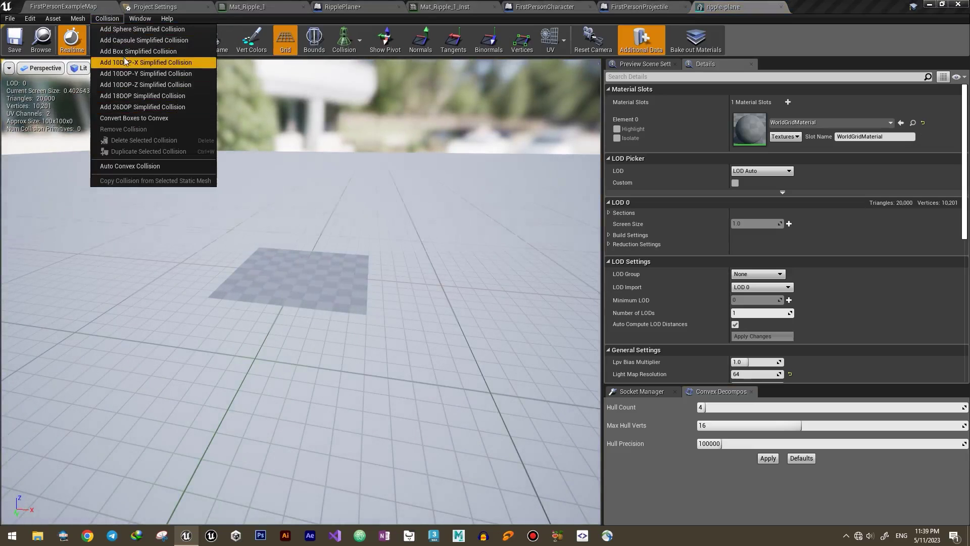
{"action": "left_click", "coordinate": [138, 51]}
{"action": "scroll", "coordinate": [332, 156], "scroll_direction": "up", "scroll_amount": 3}
{"action": "scroll", "coordinate": [353, 167], "scroll_direction": "up", "scroll_amount": 3}
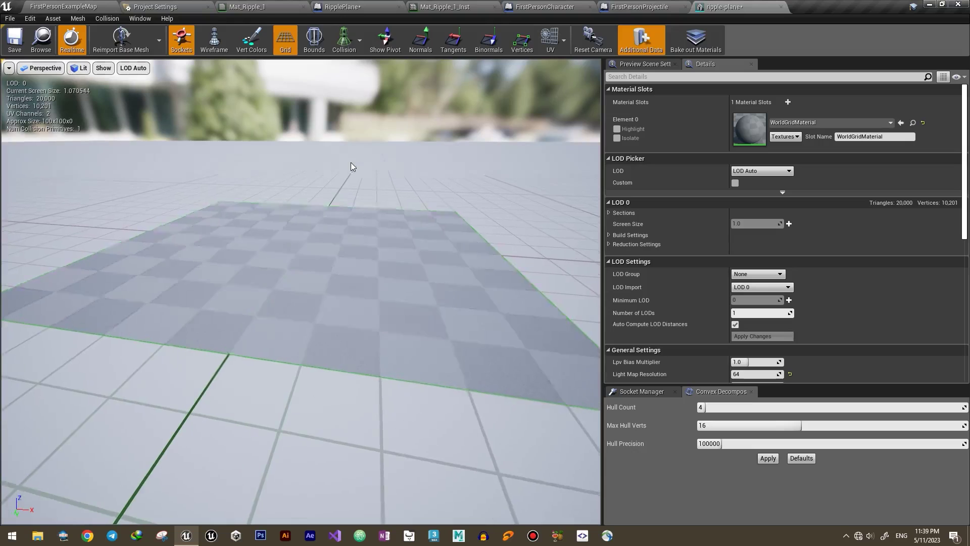
{"action": "key", "text": "ctrl+s"}
Open FirstPersonProjectile and delete the physics impulse comment block and its nodes
{"action": "left_click", "coordinate": [781, 7]}
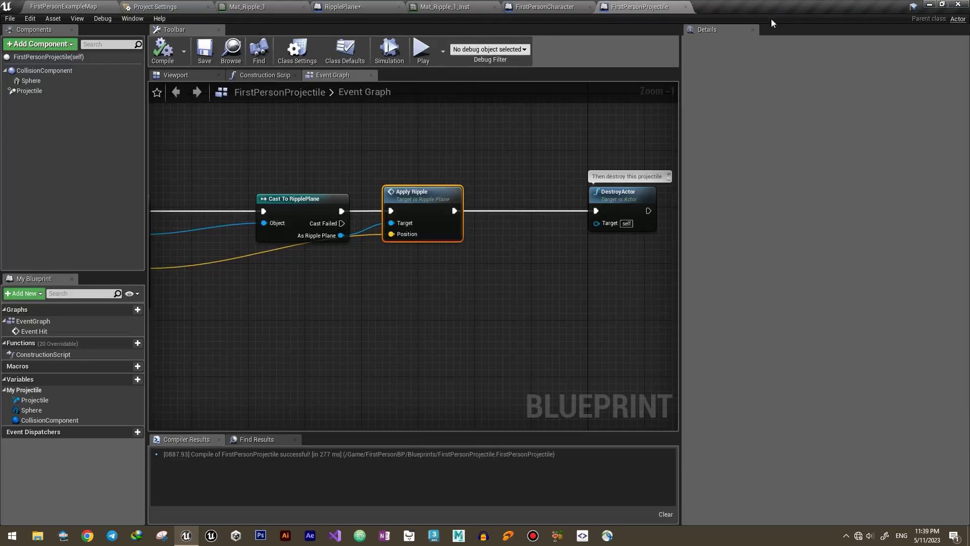
{"action": "left_click", "coordinate": [94, 5]}
{"action": "right_click_drag", "start_coordinate": [227, 147], "coordinate": [222, 202]}
{"action": "key", "text": "s"}
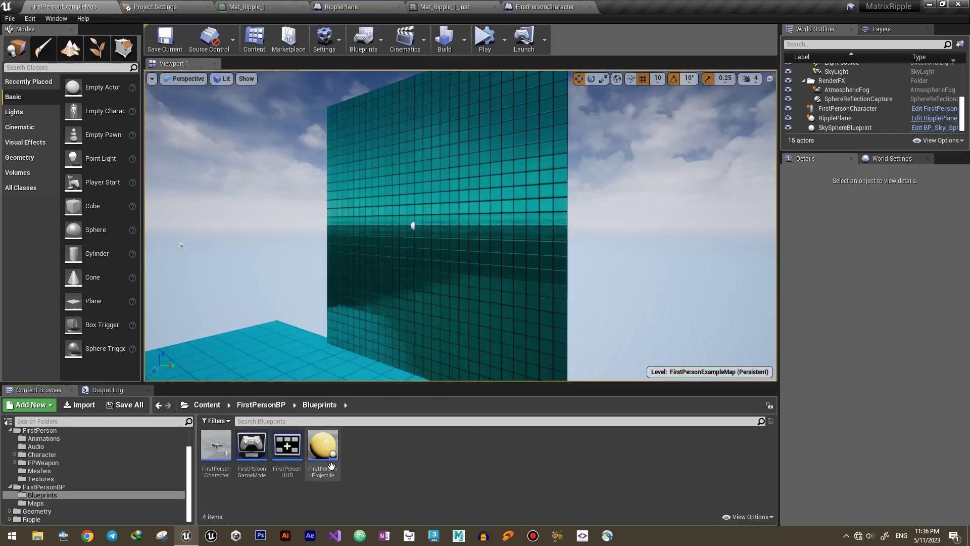
{"action": "double_click", "coordinate": [322, 451]}
{"action": "right_click_drag", "start_coordinate": [566, 294], "coordinate": [439, 298]}
{"action": "scroll", "coordinate": [429, 266], "scroll_direction": "down", "scroll_amount": 1}
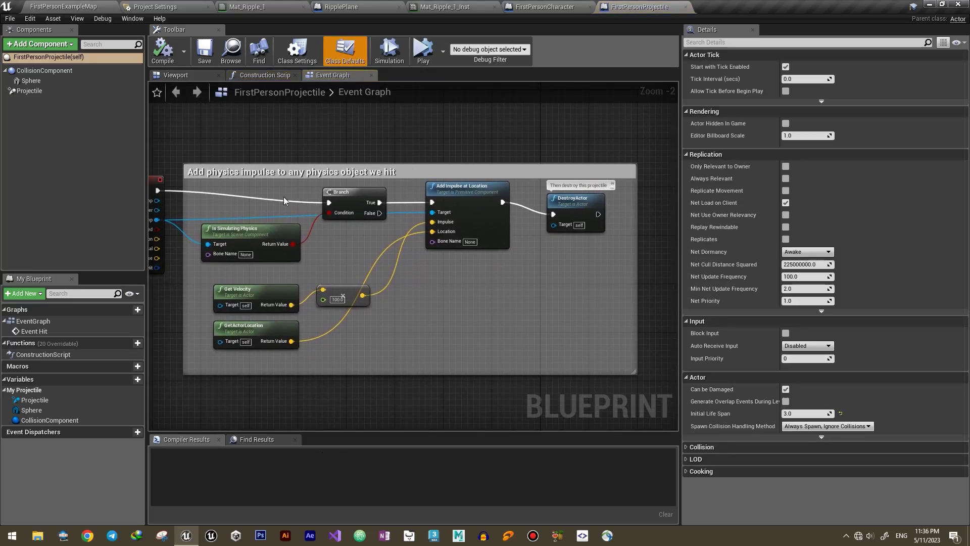
{"action": "left_click_drag", "start_coordinate": [359, 280], "coordinate": [509, 384]}
{"action": "key", "text": "Delete"}
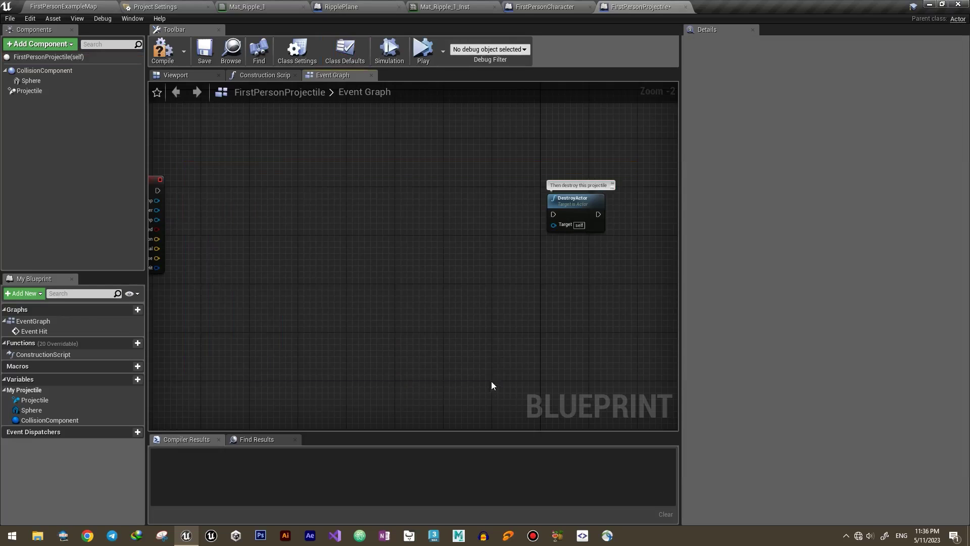
Add a Cast To RipplePlane node fed by Event Hit's Other output
{"action": "right_click_drag", "start_coordinate": [360, 235], "coordinate": [494, 287]}
{"action": "scroll", "coordinate": [297, 261], "scroll_direction": "up", "scroll_amount": 2}
{"action": "right_click_drag", "start_coordinate": [355, 287], "coordinate": [238, 270]}
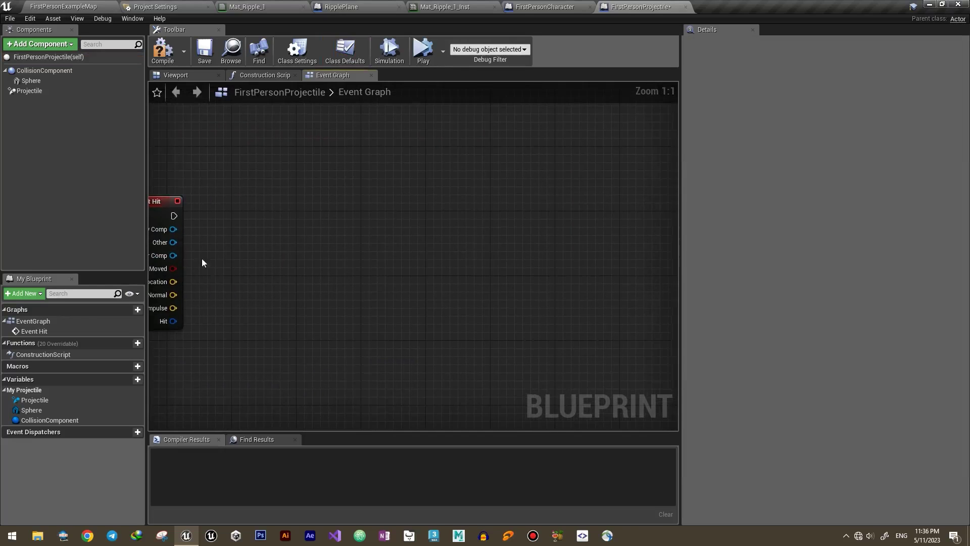
{"action": "left_click_drag", "start_coordinate": [173, 242], "coordinate": [304, 192]}
{"action": "type", "text": "cast t"}
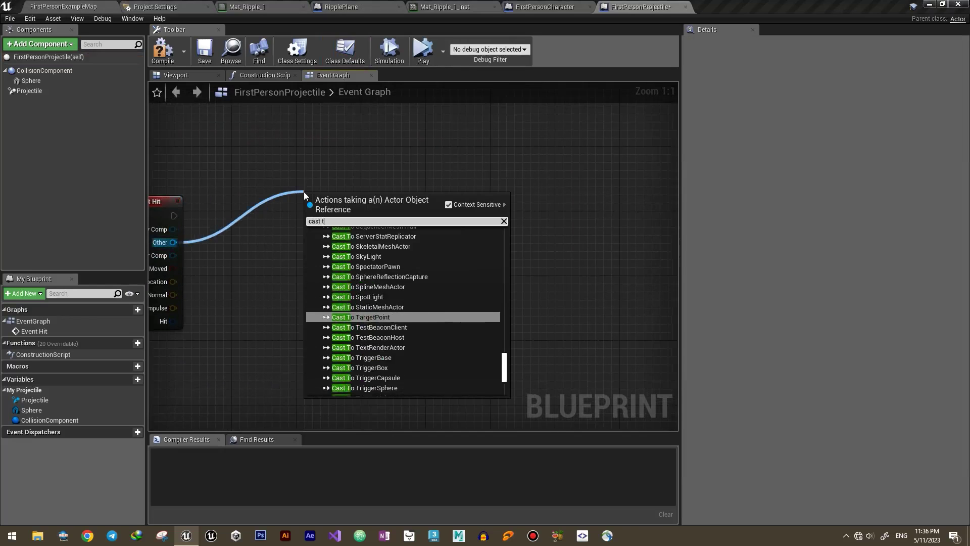
{"action": "type", "text": "o ri"}
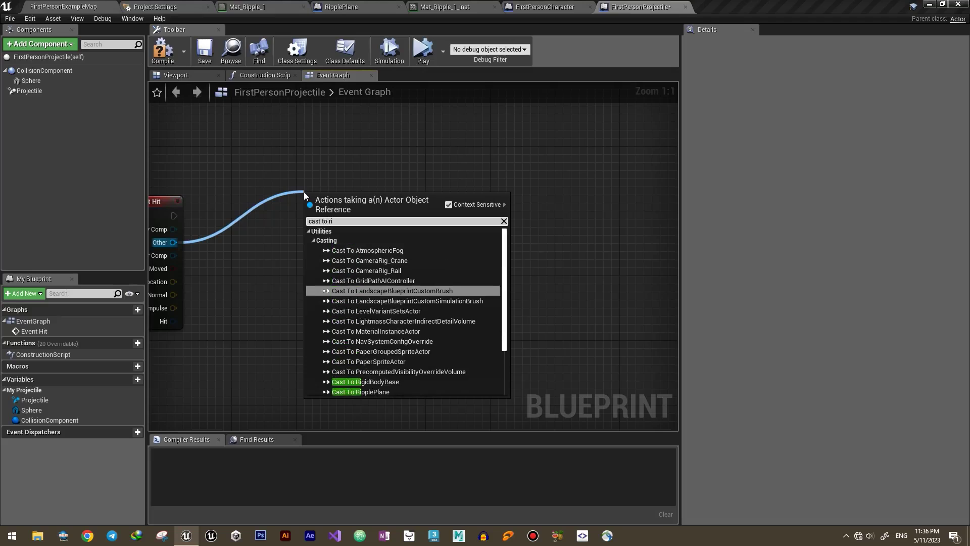
{"action": "type", "text": "pp"}
{"action": "key", "text": "Return"}
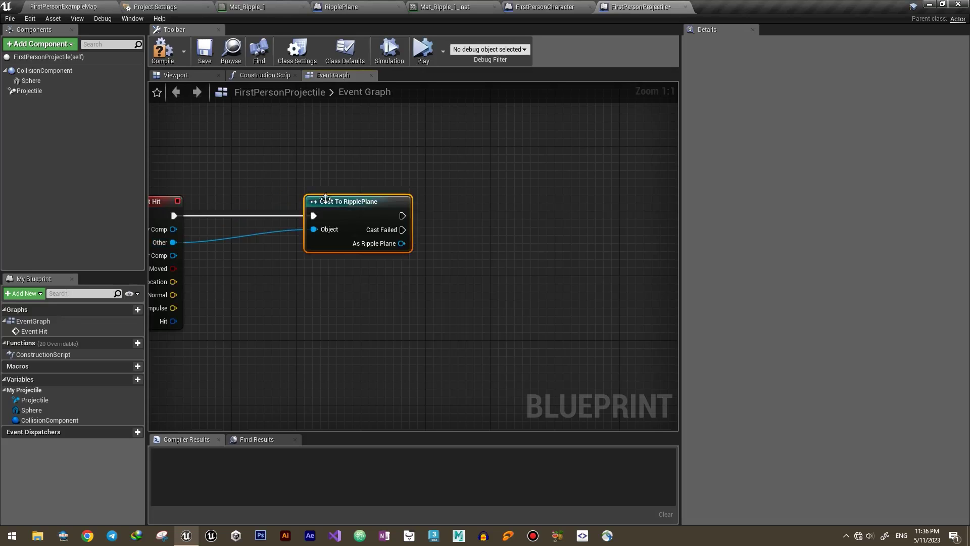
Call Apply Ripple on the cast result and line it up with DestroyActor
{"action": "right_click_drag", "start_coordinate": [455, 252], "coordinate": [300, 235]}
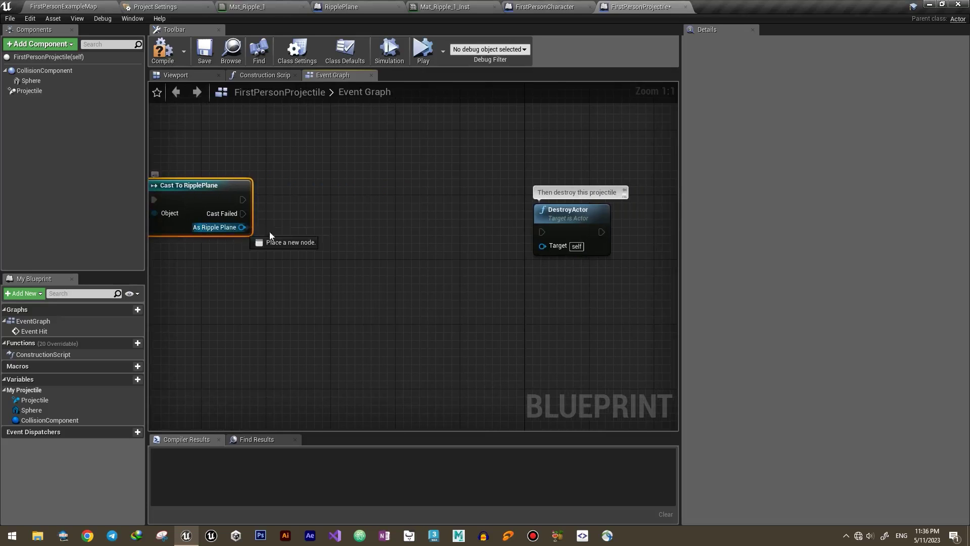
{"action": "left_click_drag", "start_coordinate": [290, 234], "coordinate": [315, 234]}
{"action": "type", "text": "appl"}
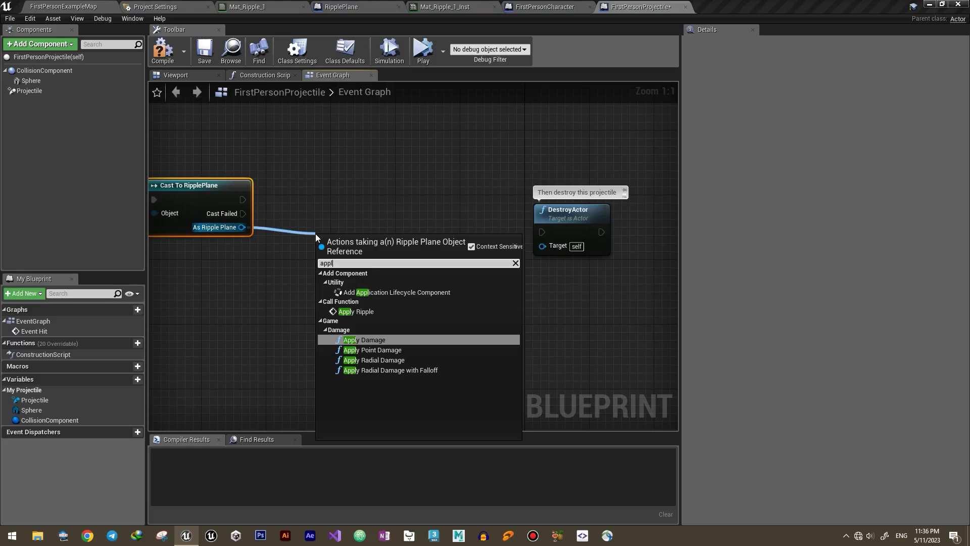
{"action": "key", "text": "Up"}
{"action": "key", "text": "Up"}
{"action": "key", "text": "Up"}
{"action": "key", "text": "Return"}
{"action": "left_click_drag", "start_coordinate": [348, 240], "coordinate": [322, 176]}
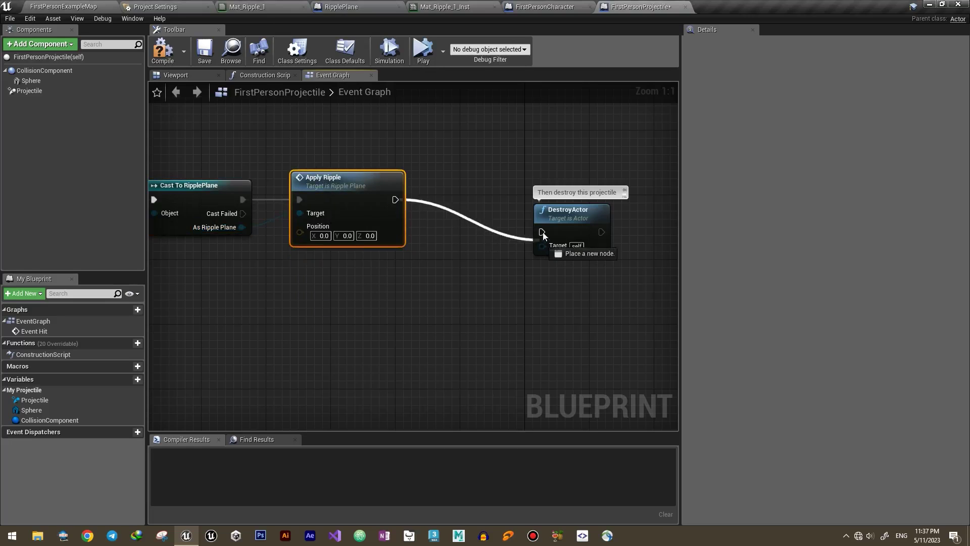
{"action": "right_click_drag", "start_coordinate": [220, 322], "coordinate": [296, 314]}
{"action": "scroll", "coordinate": [413, 301], "scroll_direction": "down", "scroll_amount": 1}
{"action": "left_click_drag", "start_coordinate": [573, 247], "coordinate": [567, 218]}
{"action": "left_click", "coordinate": [300, 360]}
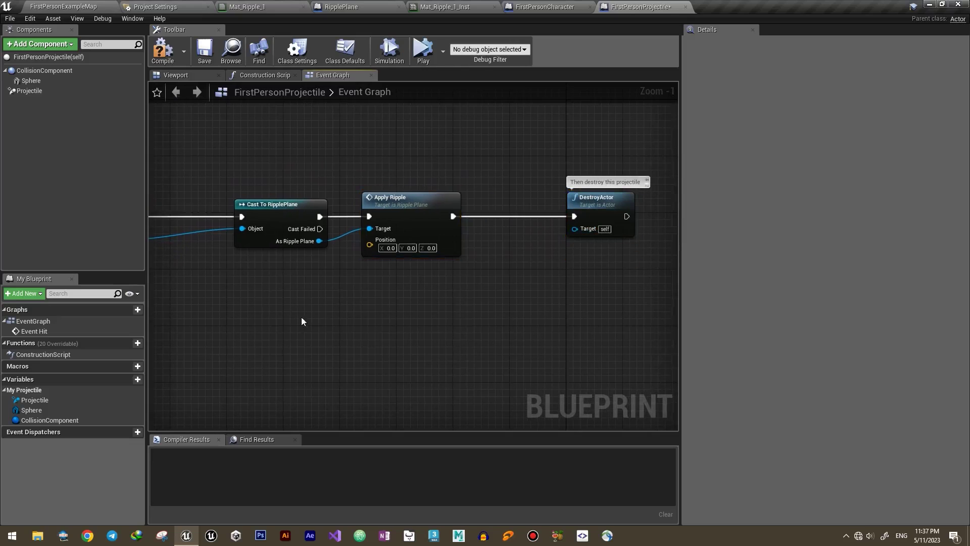
Connect Event Hit's Hit Location to Apply Ripple's Position and compile the blueprint
{"action": "right_click_drag", "start_coordinate": [274, 314], "coordinate": [461, 318]}
{"action": "right_click_drag", "start_coordinate": [381, 324], "coordinate": [333, 320]}
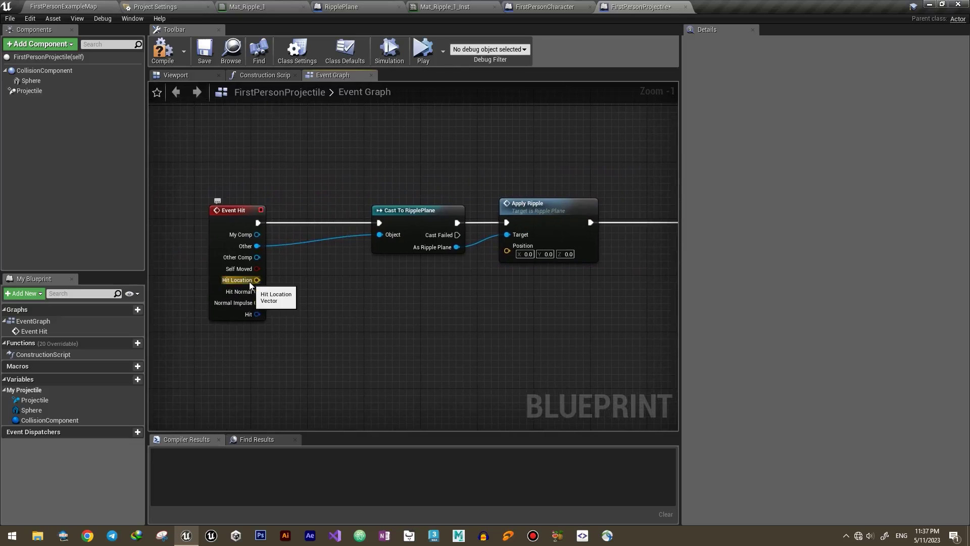
{"action": "left_click_drag", "start_coordinate": [249, 281], "coordinate": [507, 251]}
{"action": "right_click_drag", "start_coordinate": [519, 296], "coordinate": [480, 317]}
{"action": "left_click", "coordinate": [163, 51]}
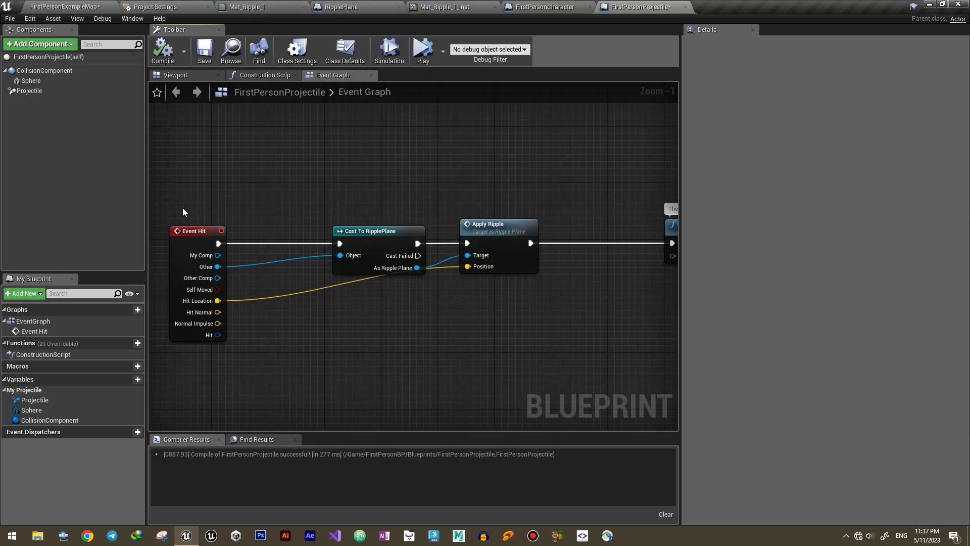